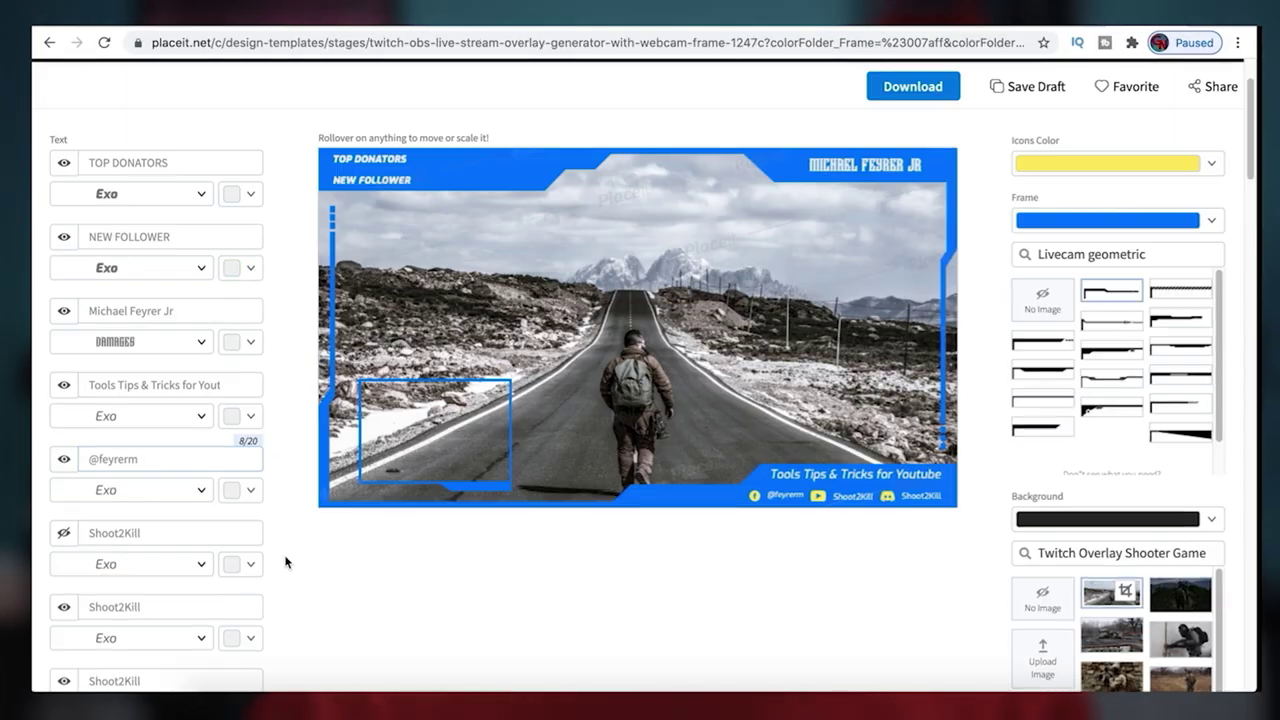
Unhide the Shoot2Kill text row in the overlay template and replace its leftover text
scroll(286, 560, down, 1)
click(62, 439)
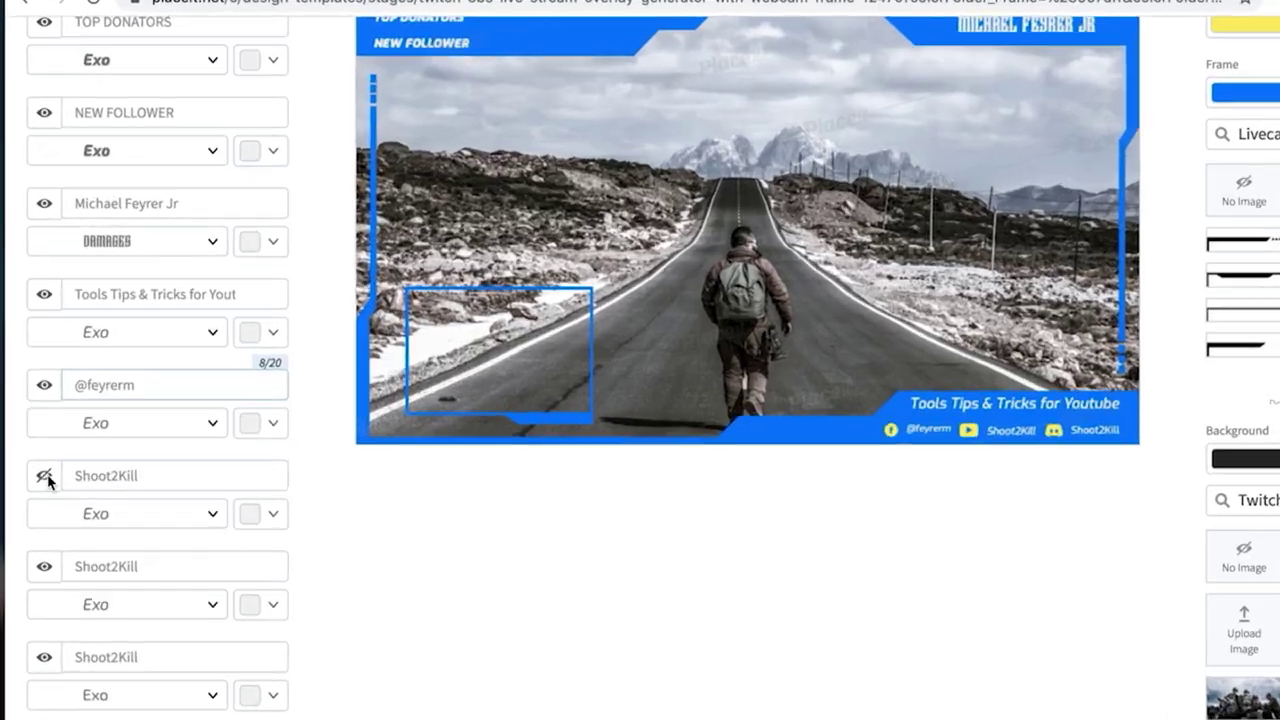
click(80, 439)
text(@feyrerm)
key(BackSpace)
key(BackSpace)
key(BackSpace)
key(BackSpace)
key(BackSpace)
key(BackSpace)
key(BackSpace)
key(BackSpace)
key(BackSpace)
key(BackSpace)
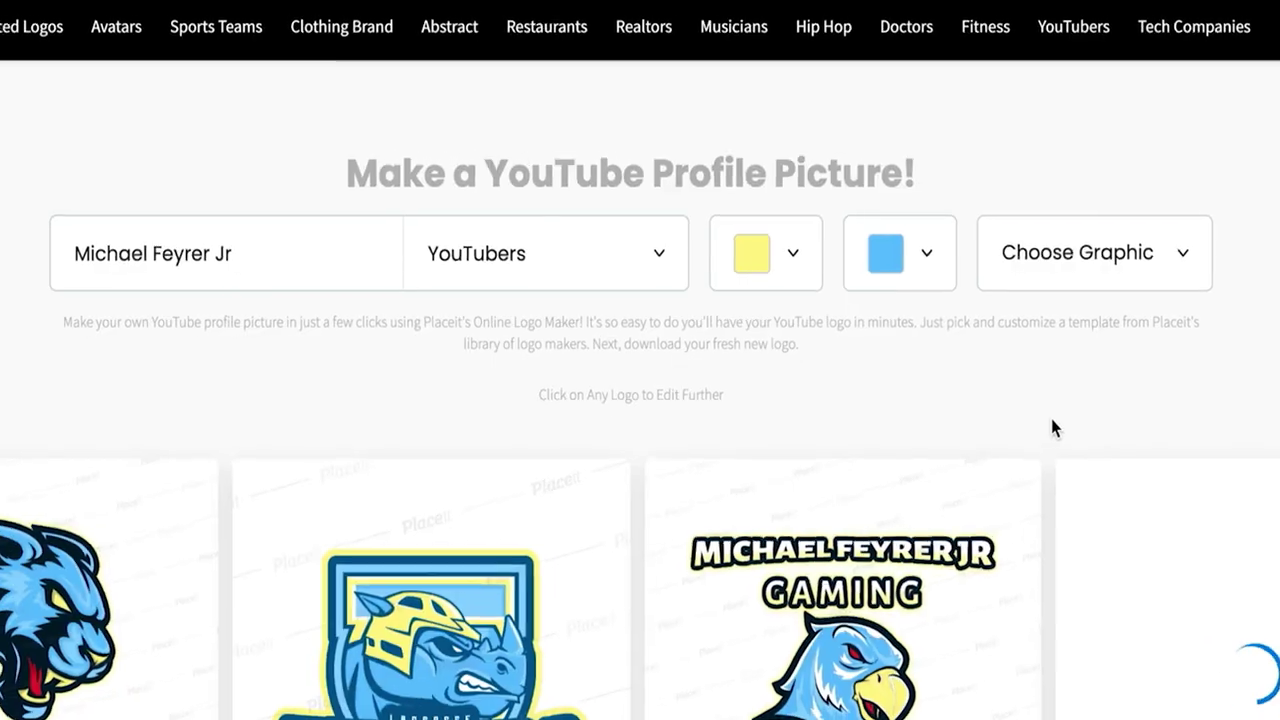
Pick a logo design from the graphics list, browse more fonts, and add the triangle graphic
click(1064, 267)
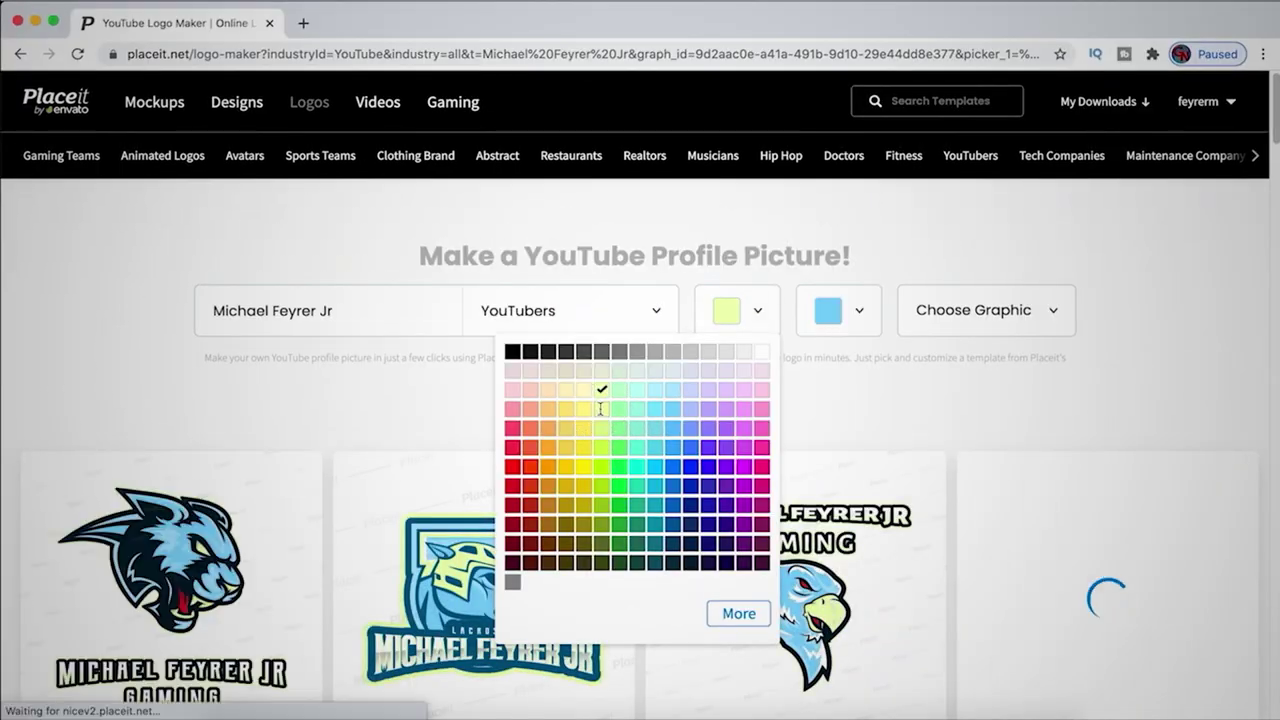
click(602, 397)
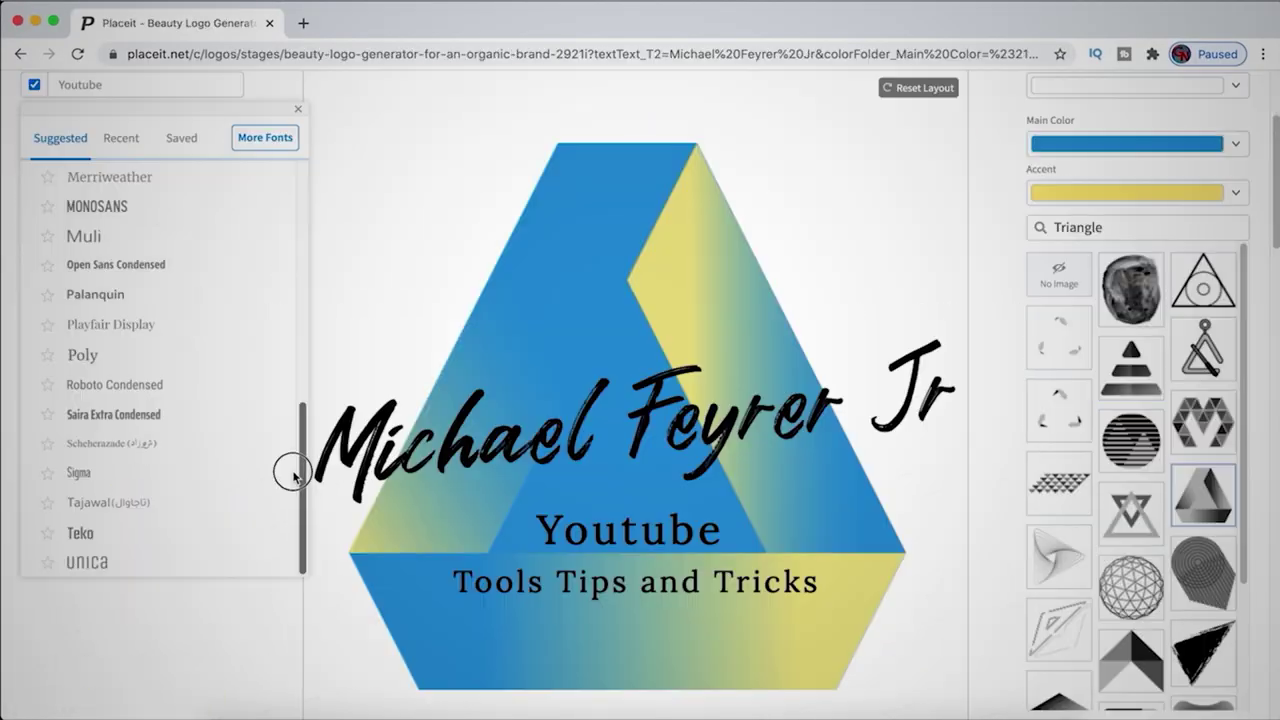
click(265, 137)
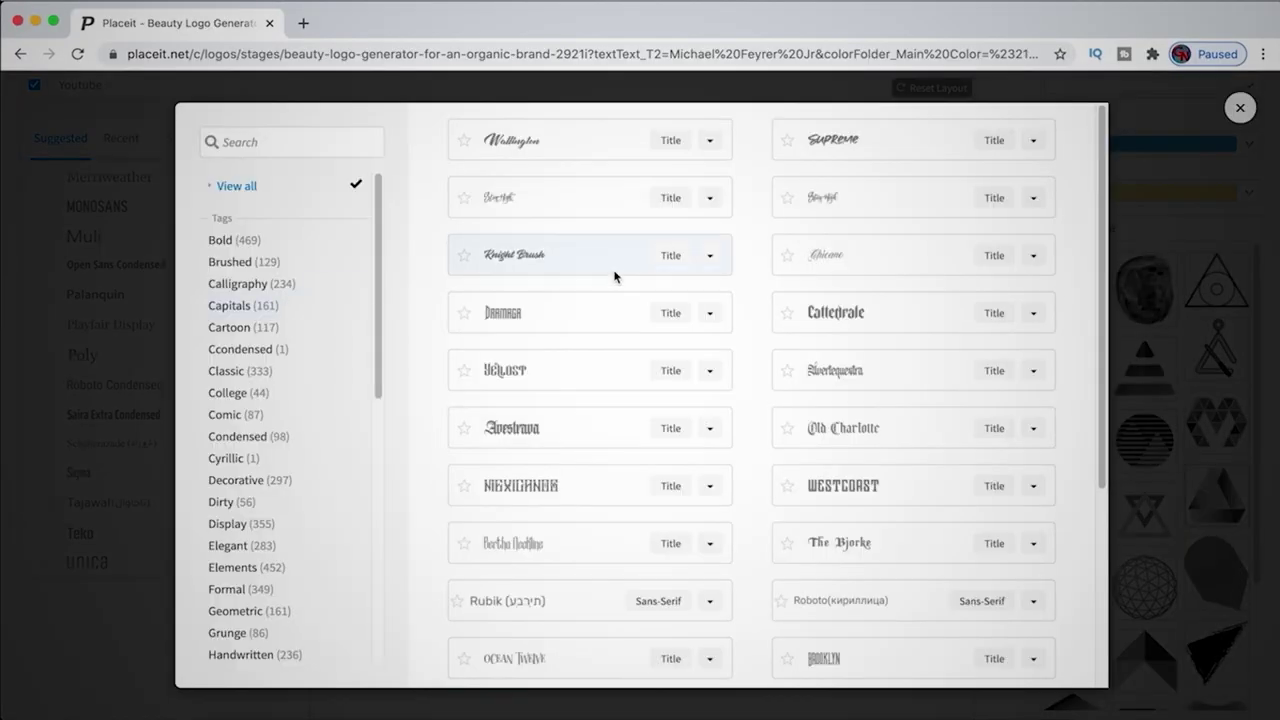
scroll(1100, 229, down, 2)
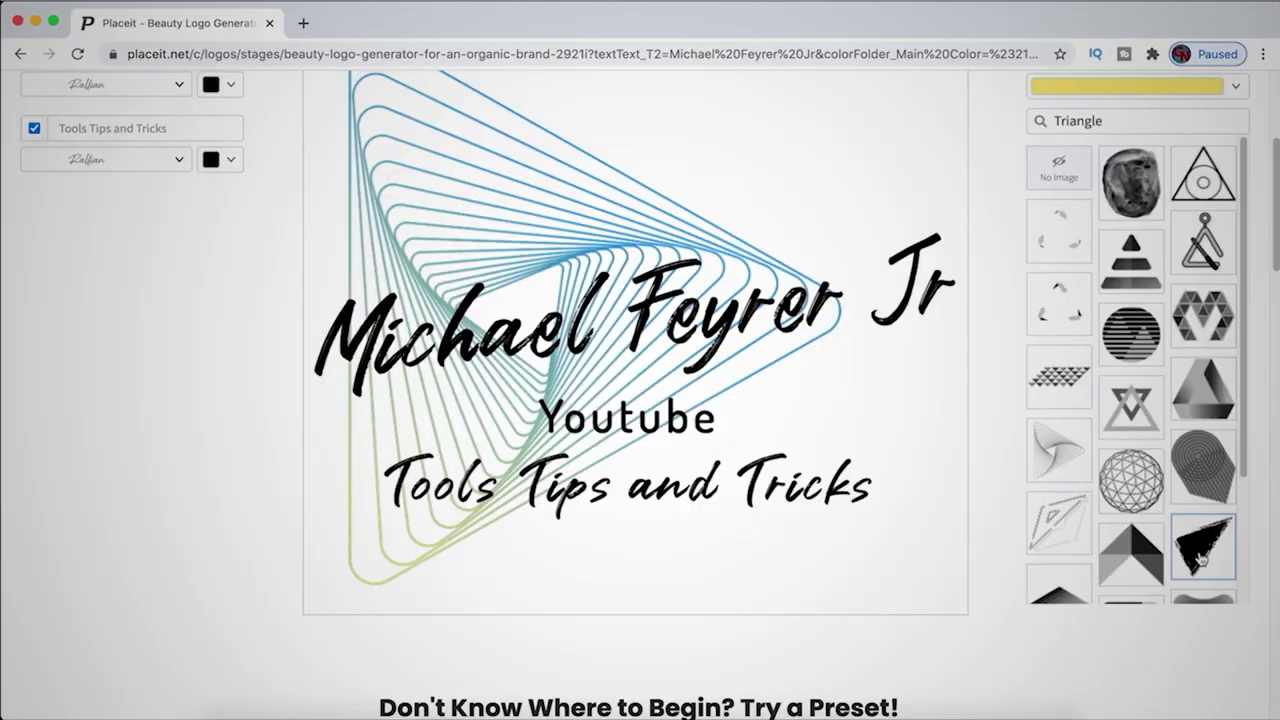
click(1200, 558)
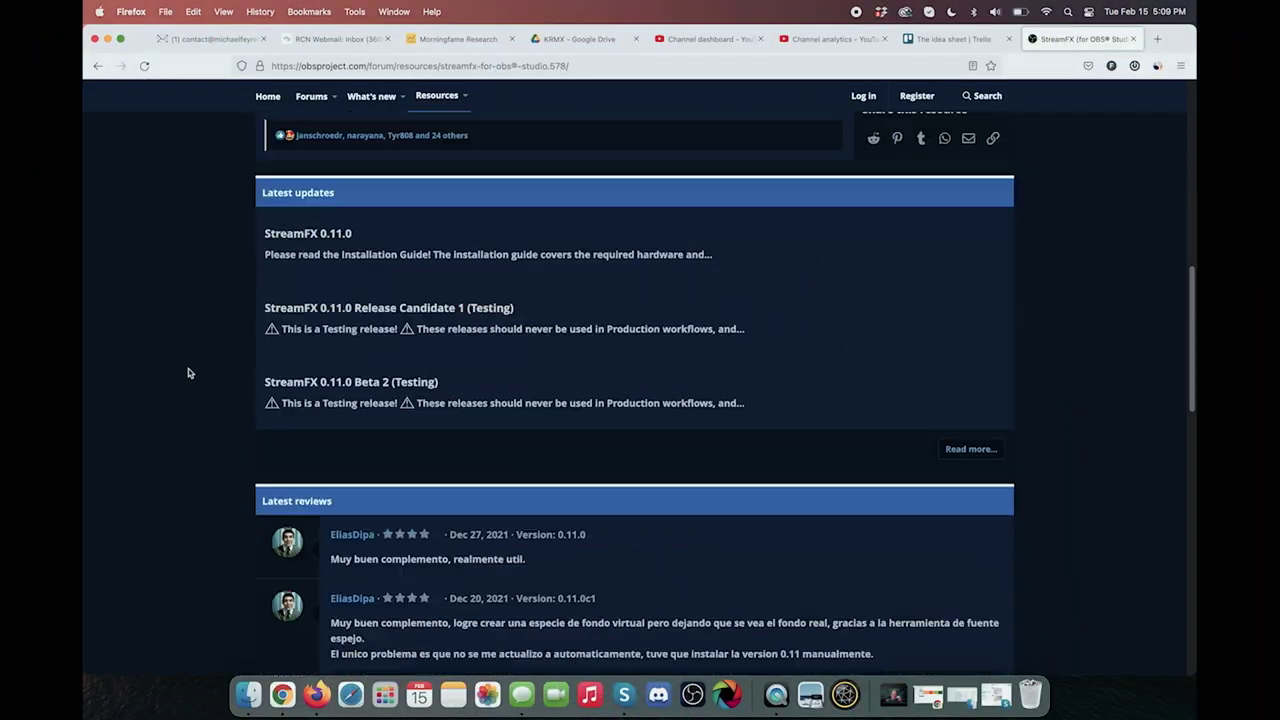
Download the StreamFX macOS .pkg from the GitHub release assets and open it with Installer
scroll(187, 374, up, 3)
scroll(187, 374, up, 5)
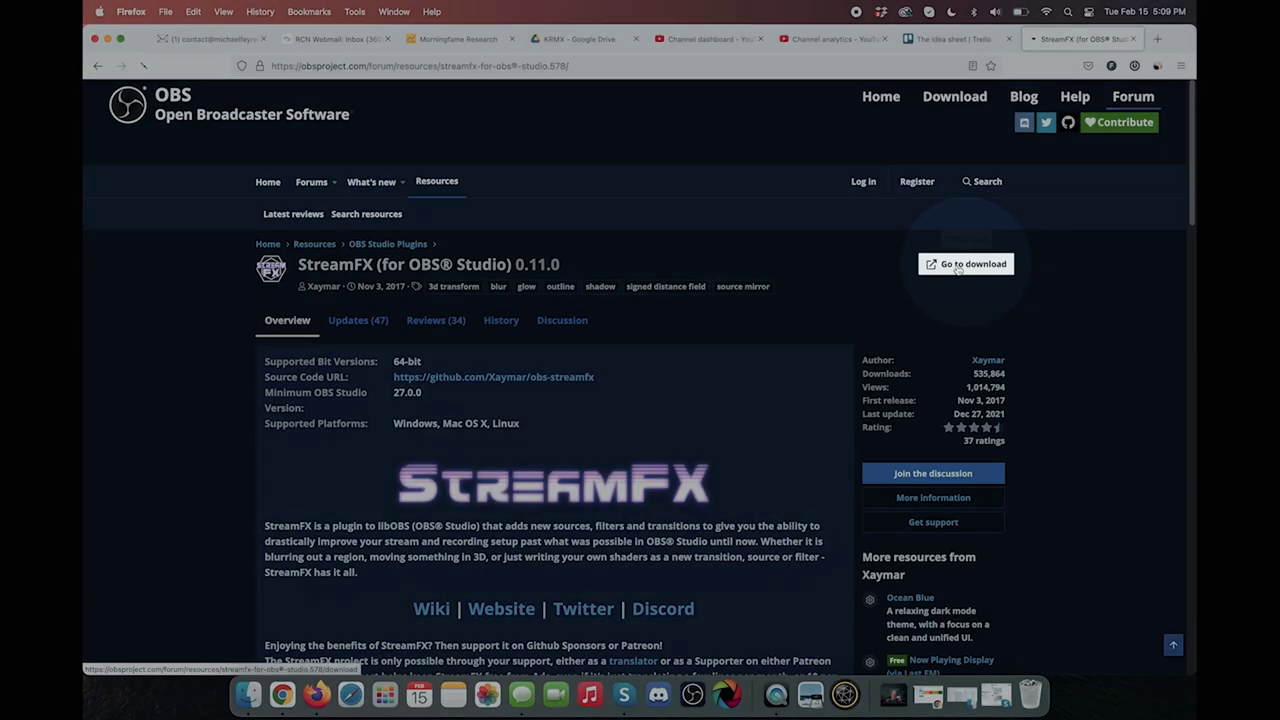
click(960, 266)
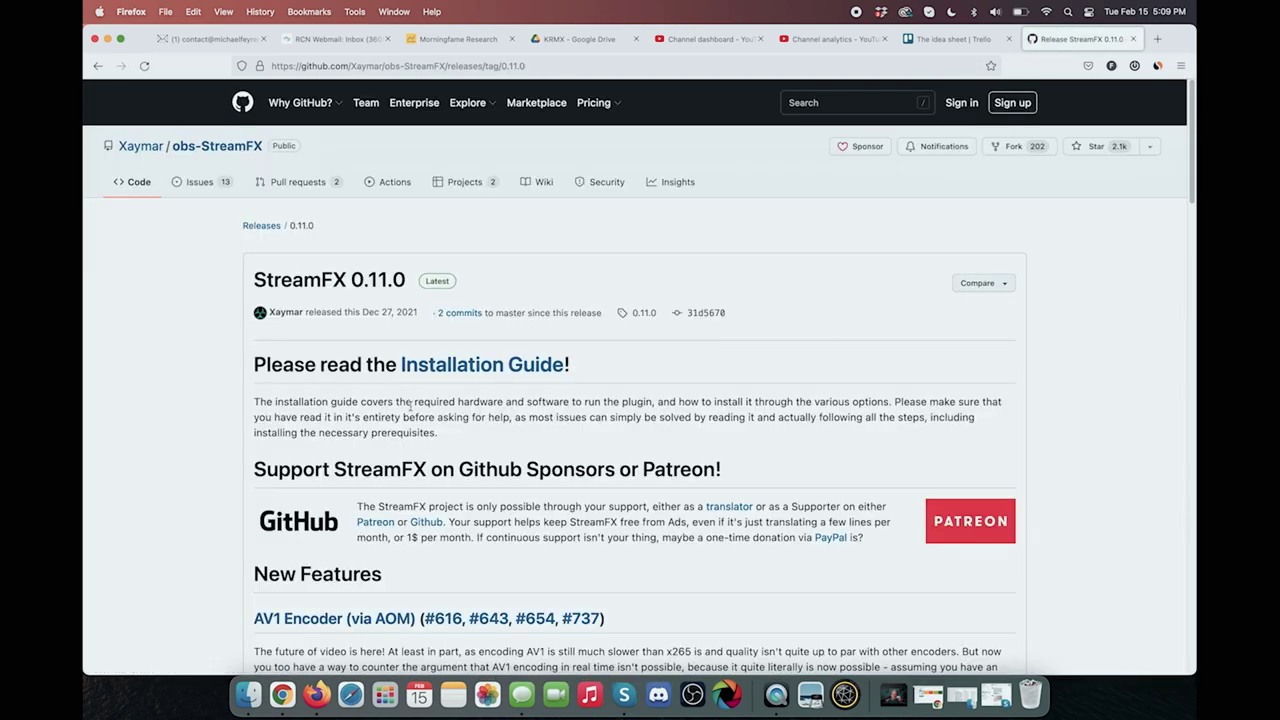
scroll(445, 424, down, 20)
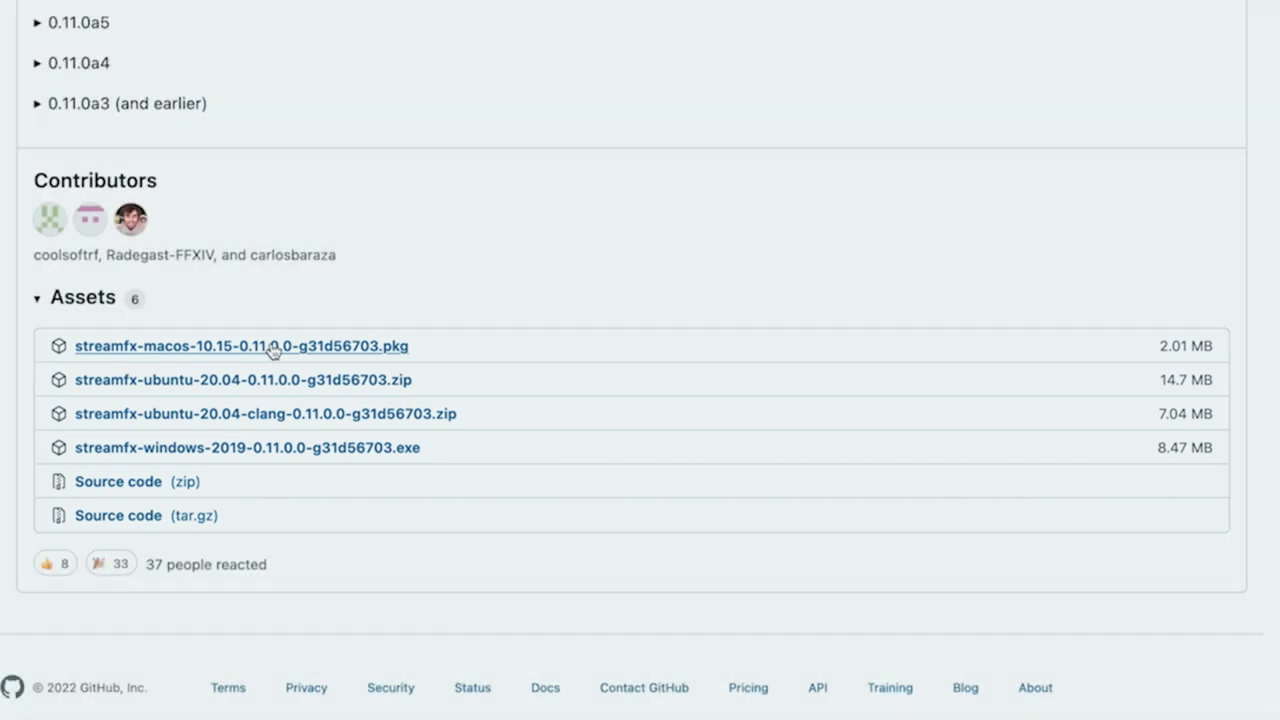
click(270, 346)
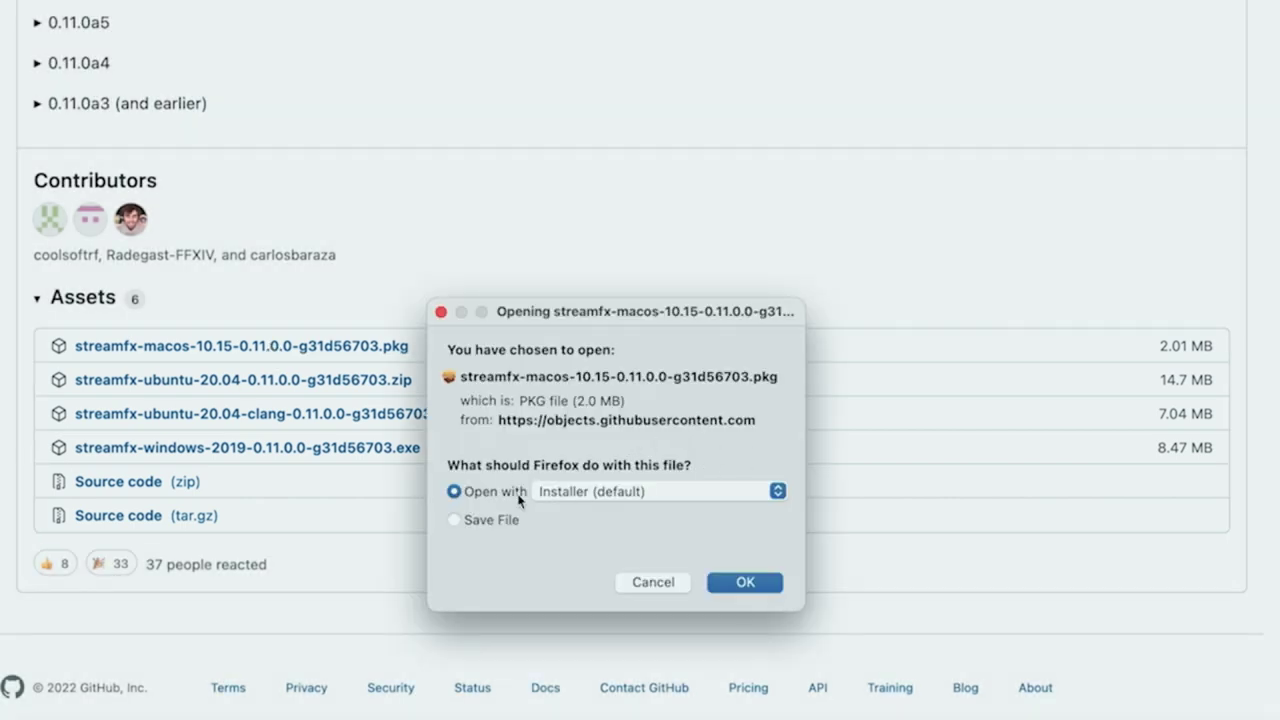
click(745, 583)
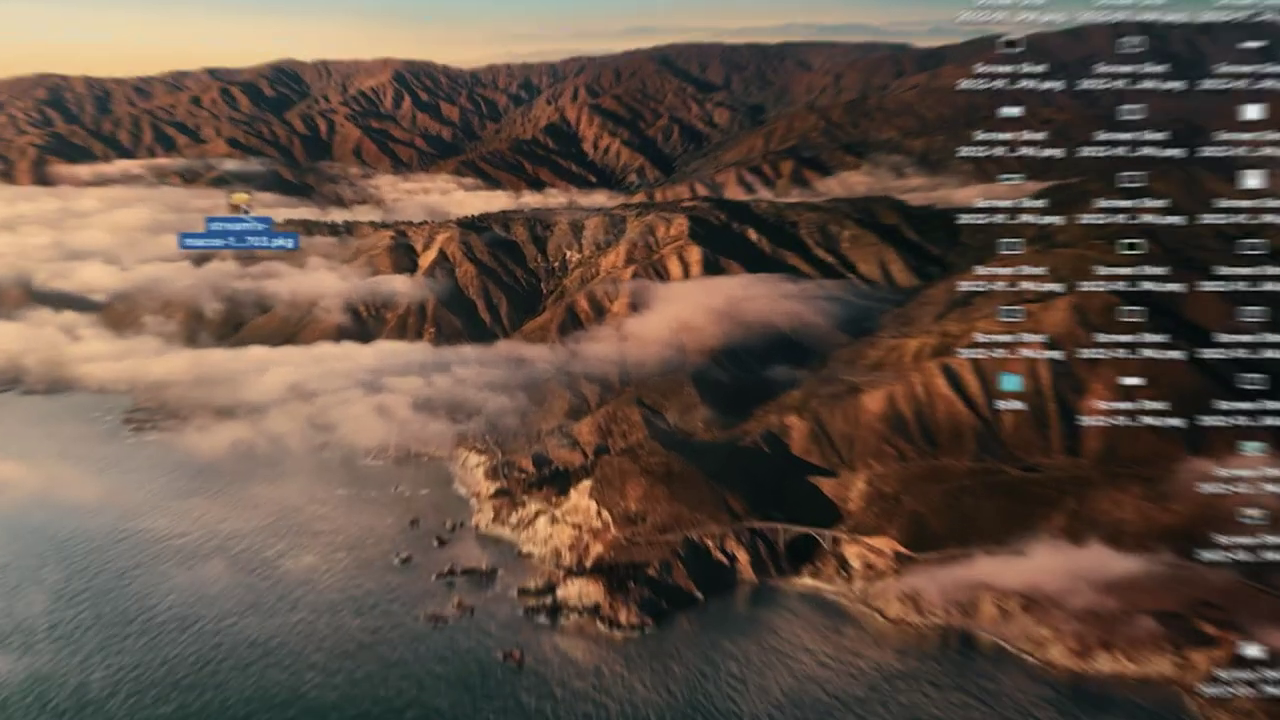
Install StreamFX from the .pkg, accepting the licence and authorising with the account password
right_click(342, 230)
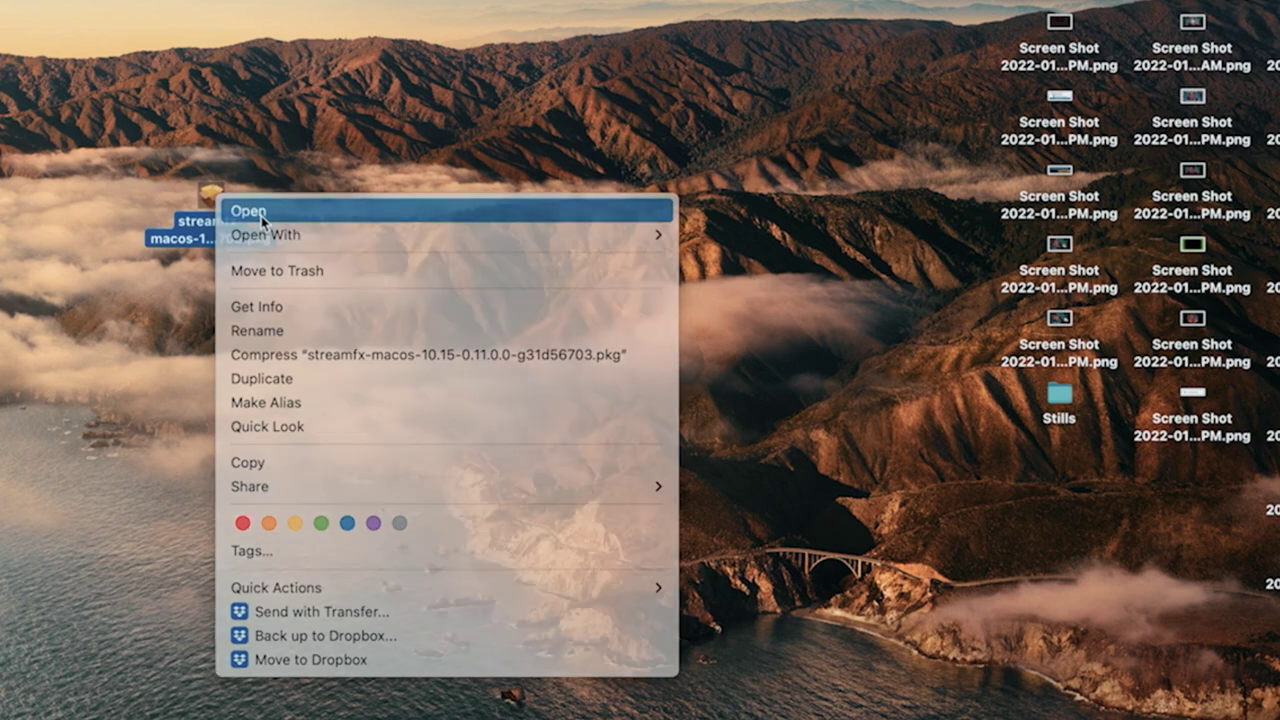
click(262, 214)
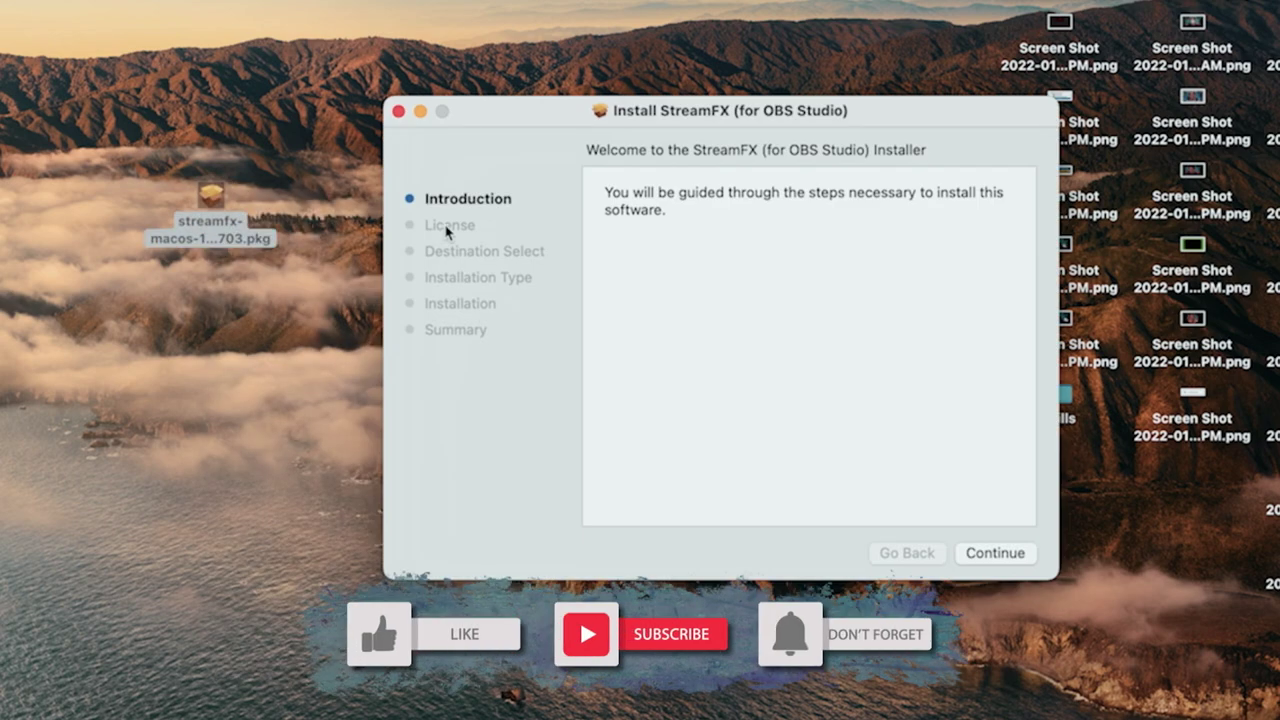
click(990, 553)
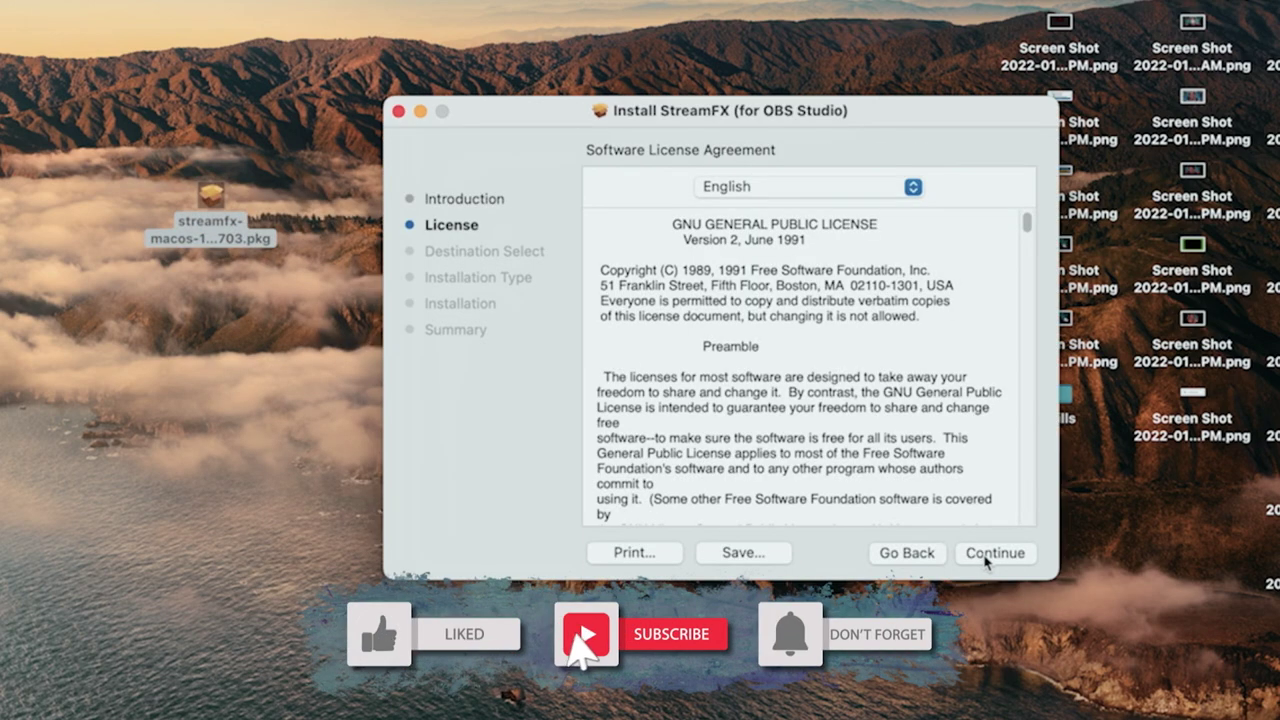
click(985, 560)
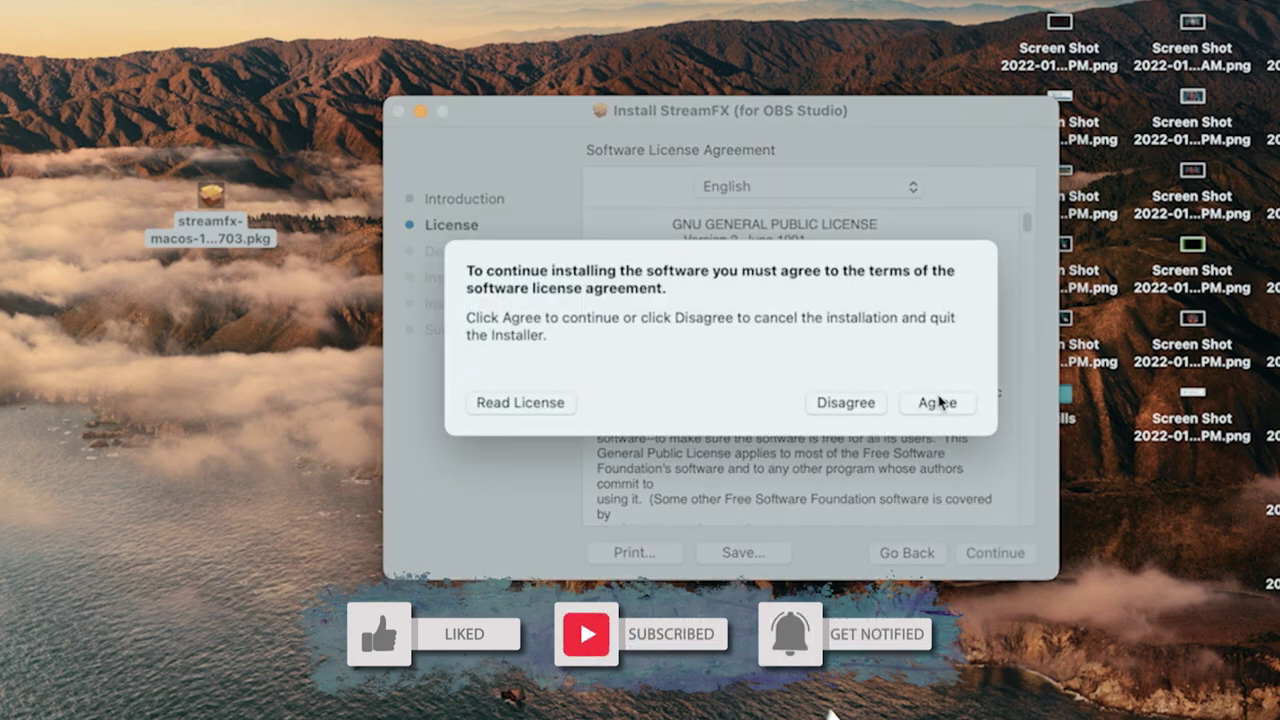
click(938, 403)
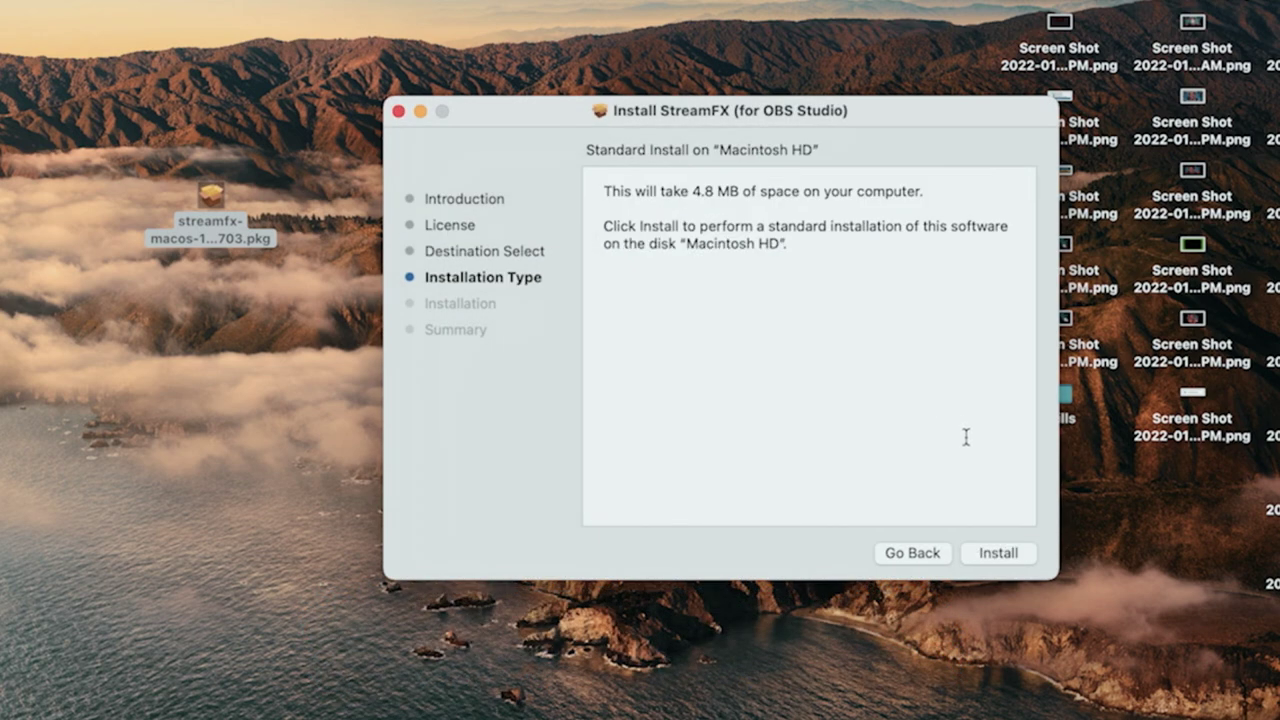
click(998, 556)
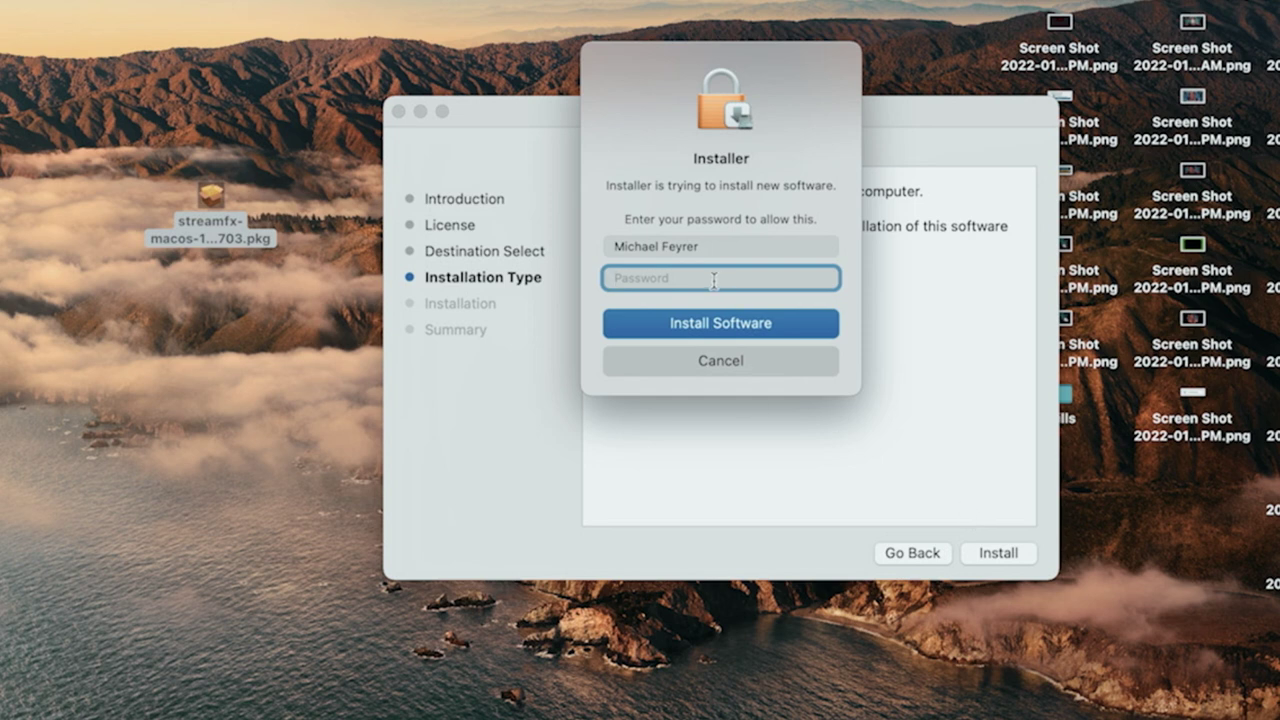
key(Return)
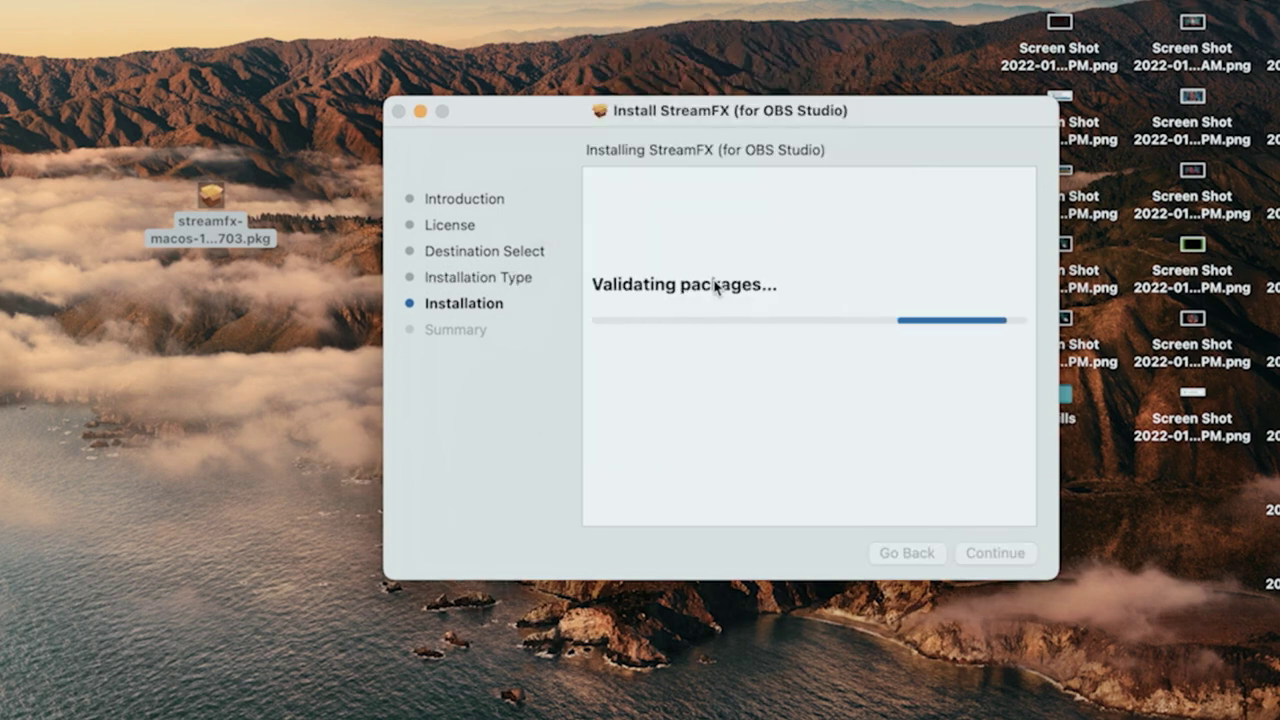
click(980, 553)
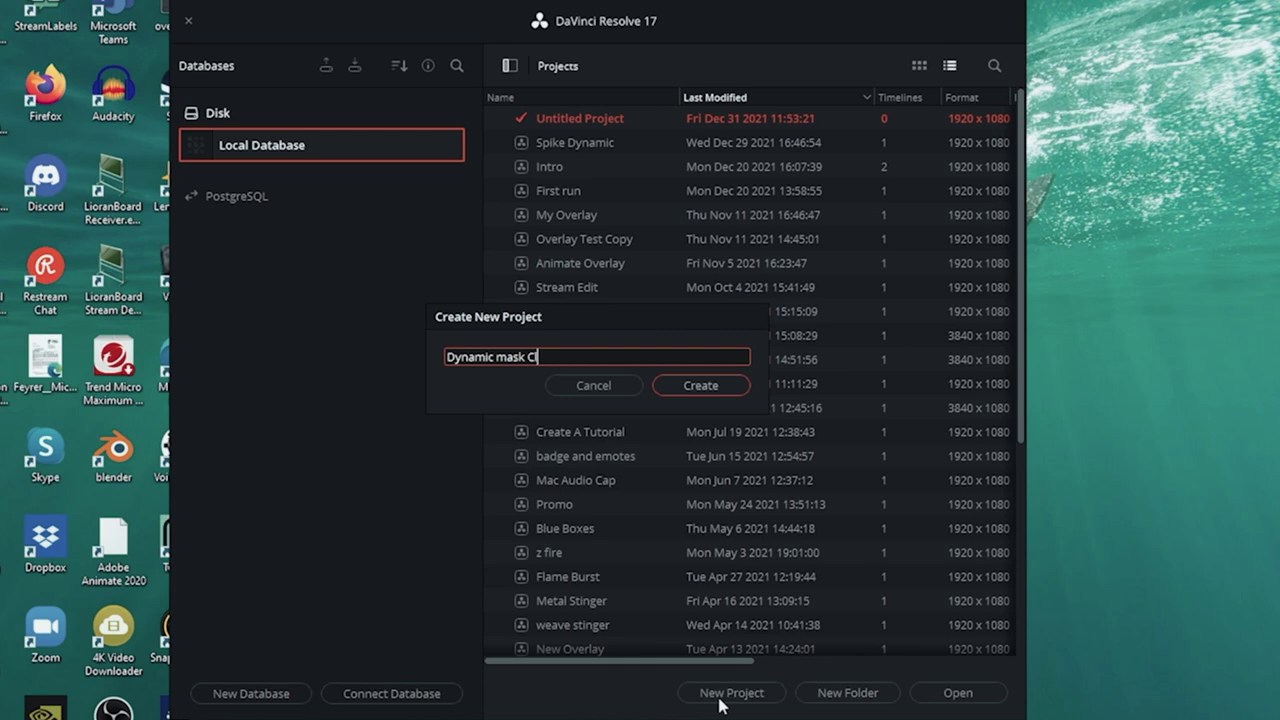
Create the 'Dynamic mask Cloud' project and set its timeline frame rate to 30 fps
click(667, 384)
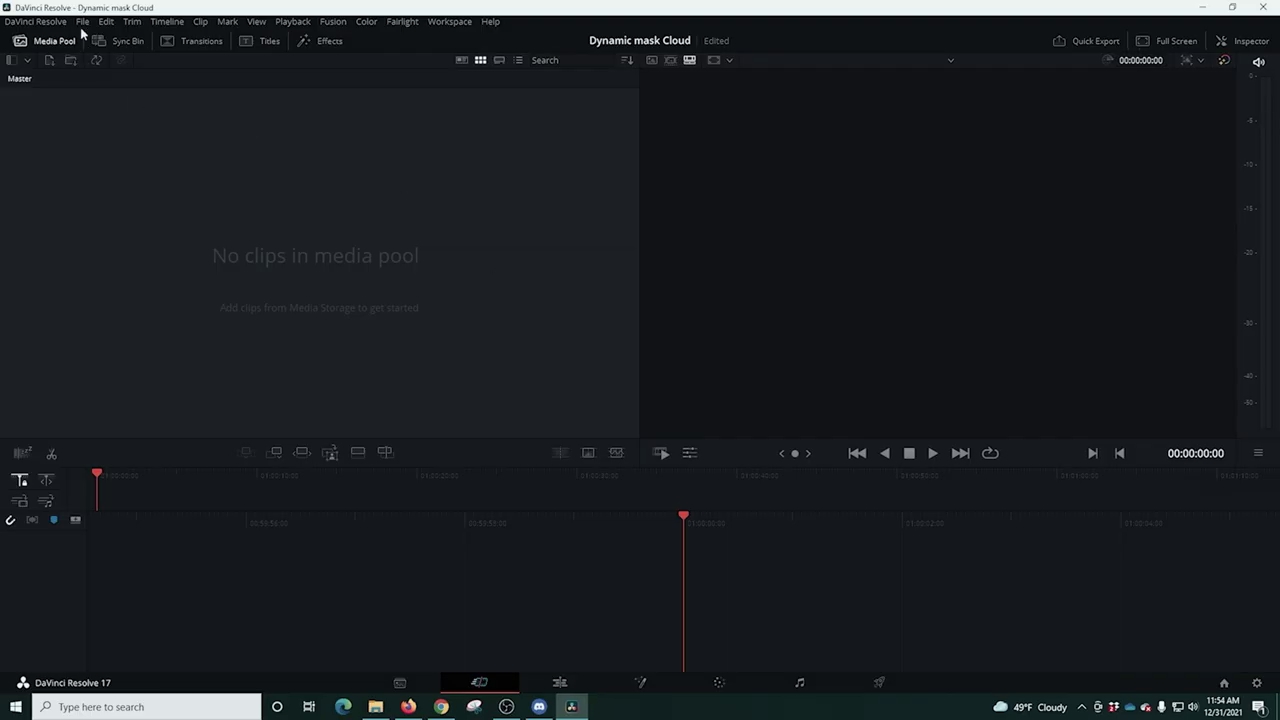
click(81, 22)
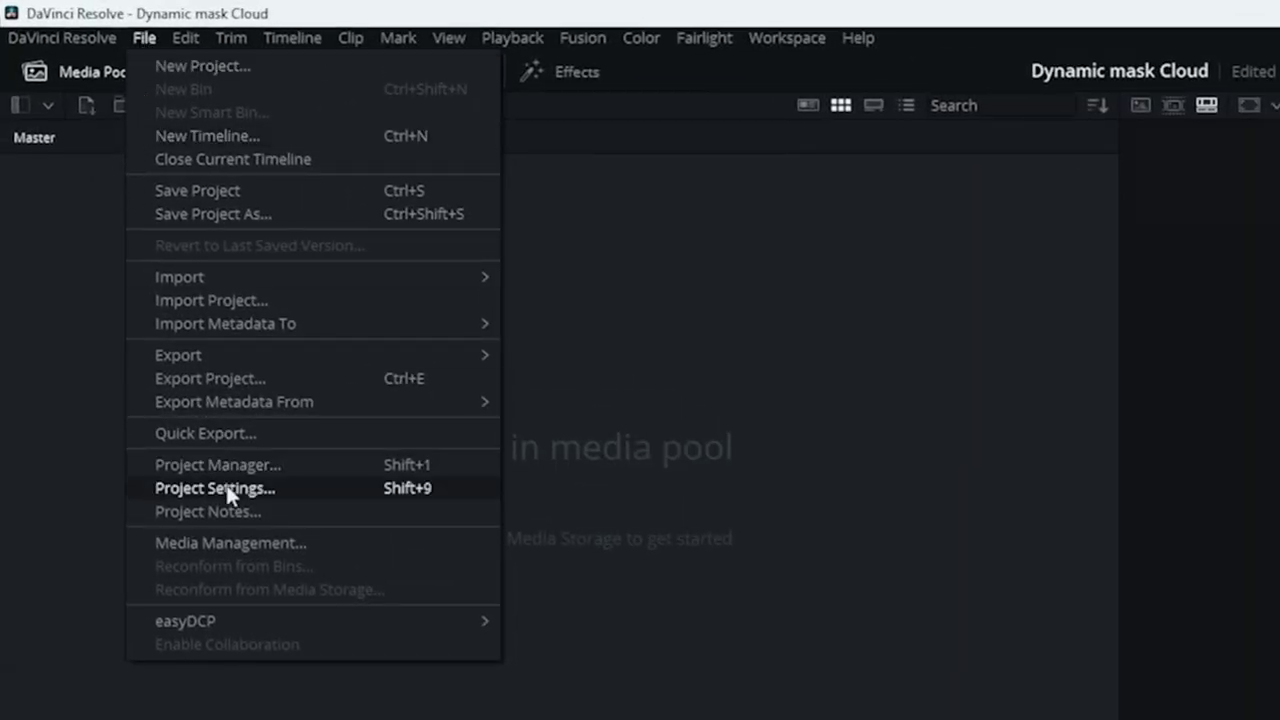
click(226, 487)
click(643, 220)
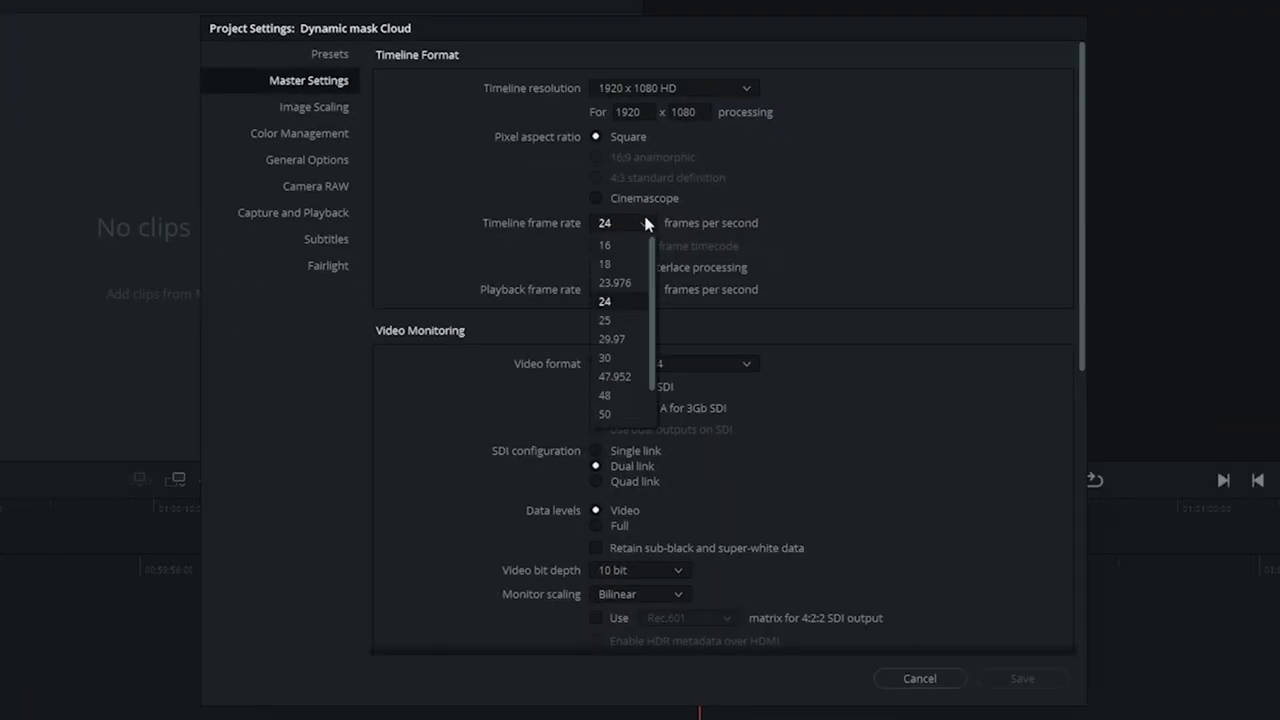
click(618, 360)
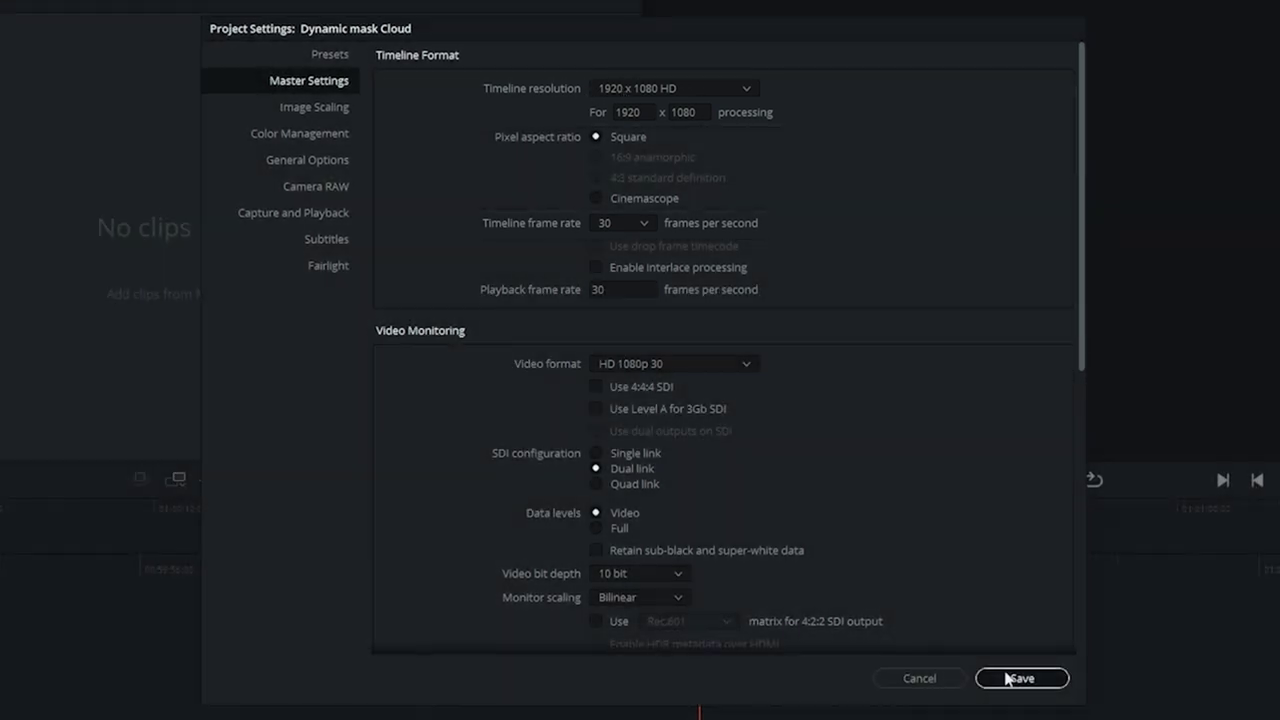
click(1022, 678)
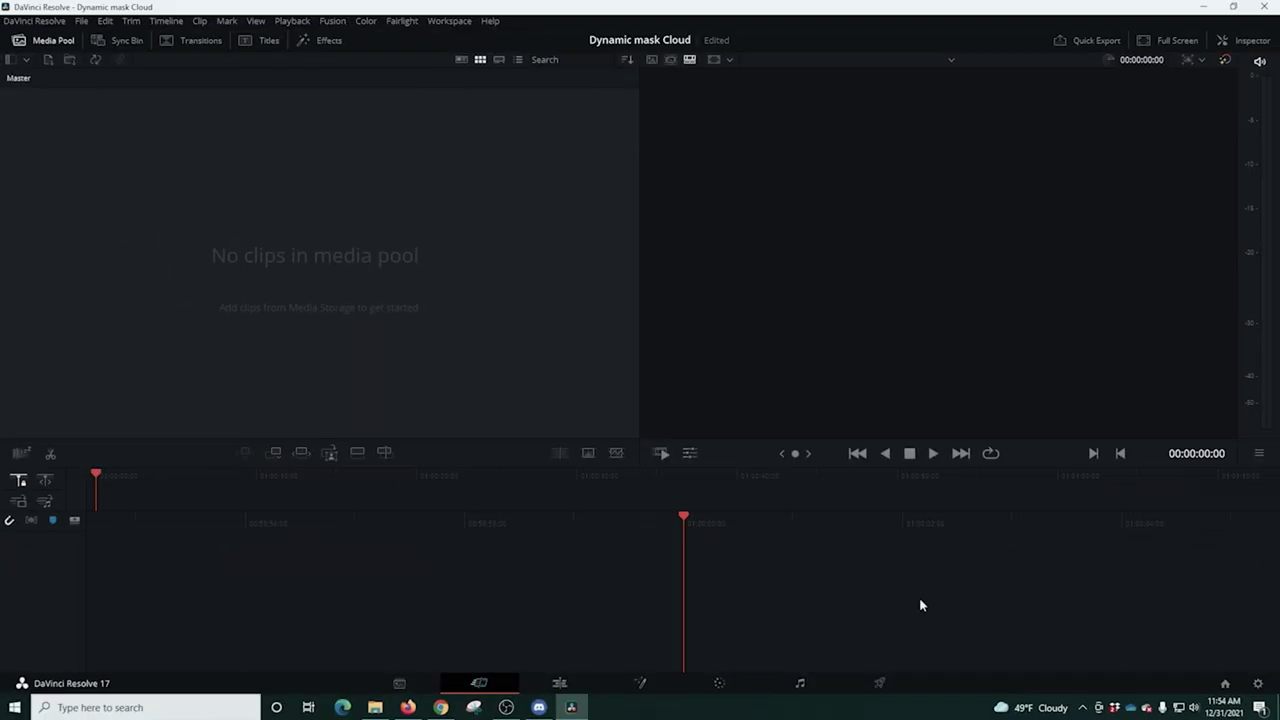
Create a Fusion Composition lasting 00:01:00:00 and place it on track V1
click(557, 683)
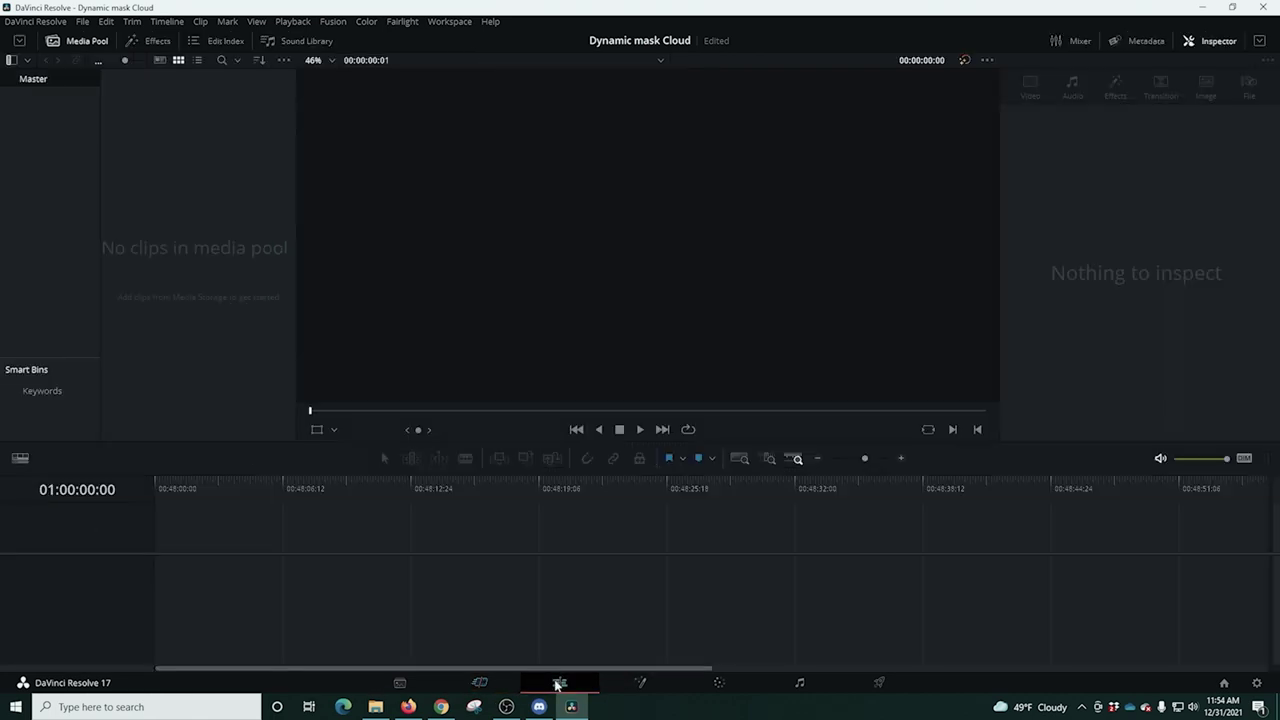
right_click(166, 214)
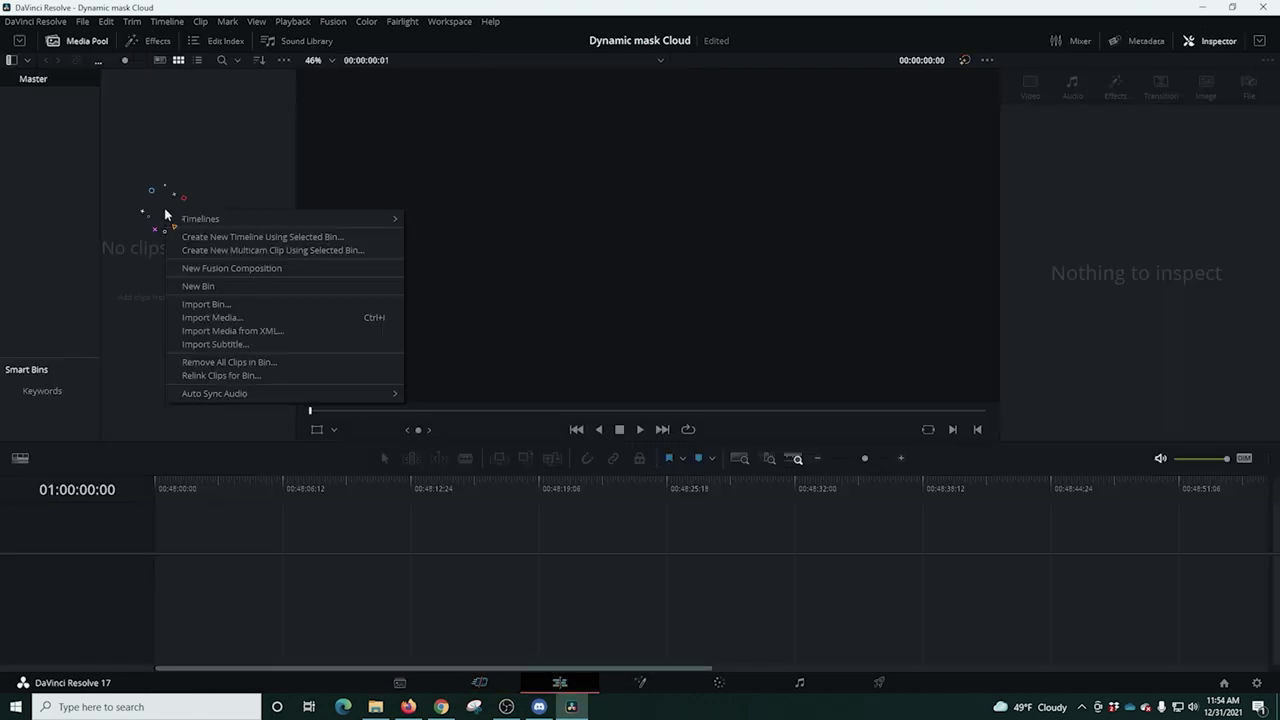
click(203, 270)
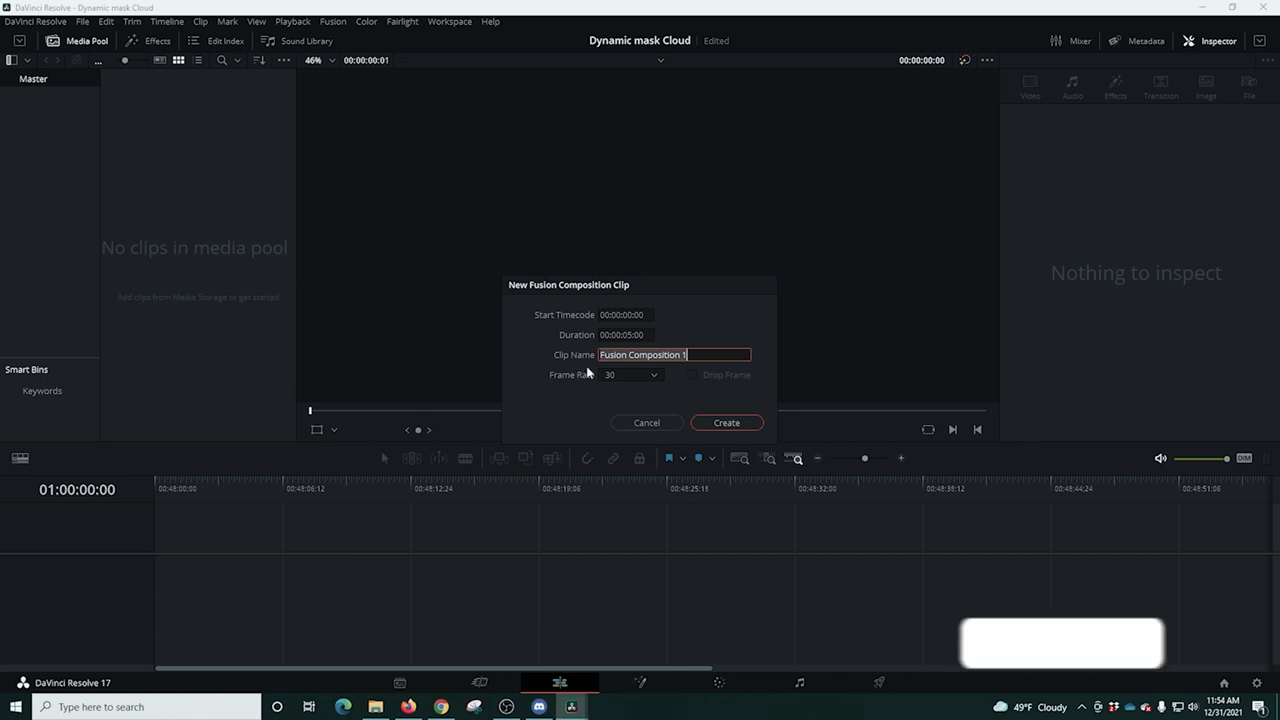
click(632, 339)
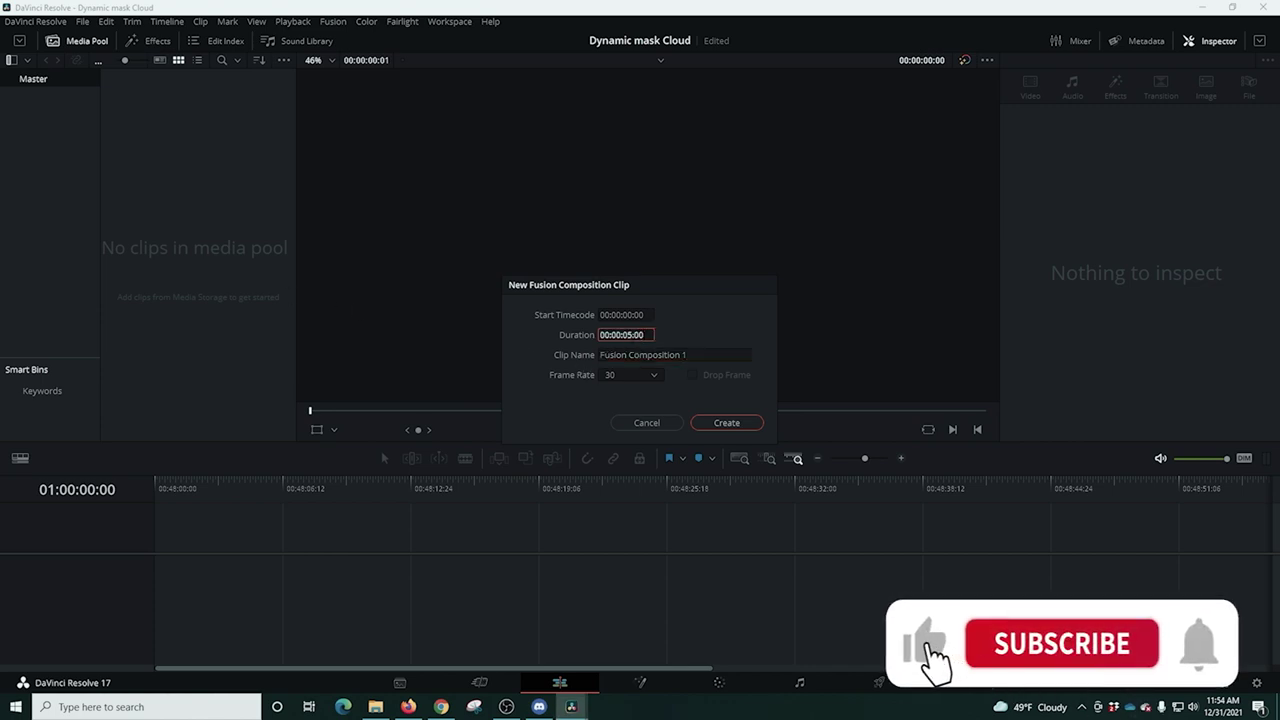
key(BackSpace)
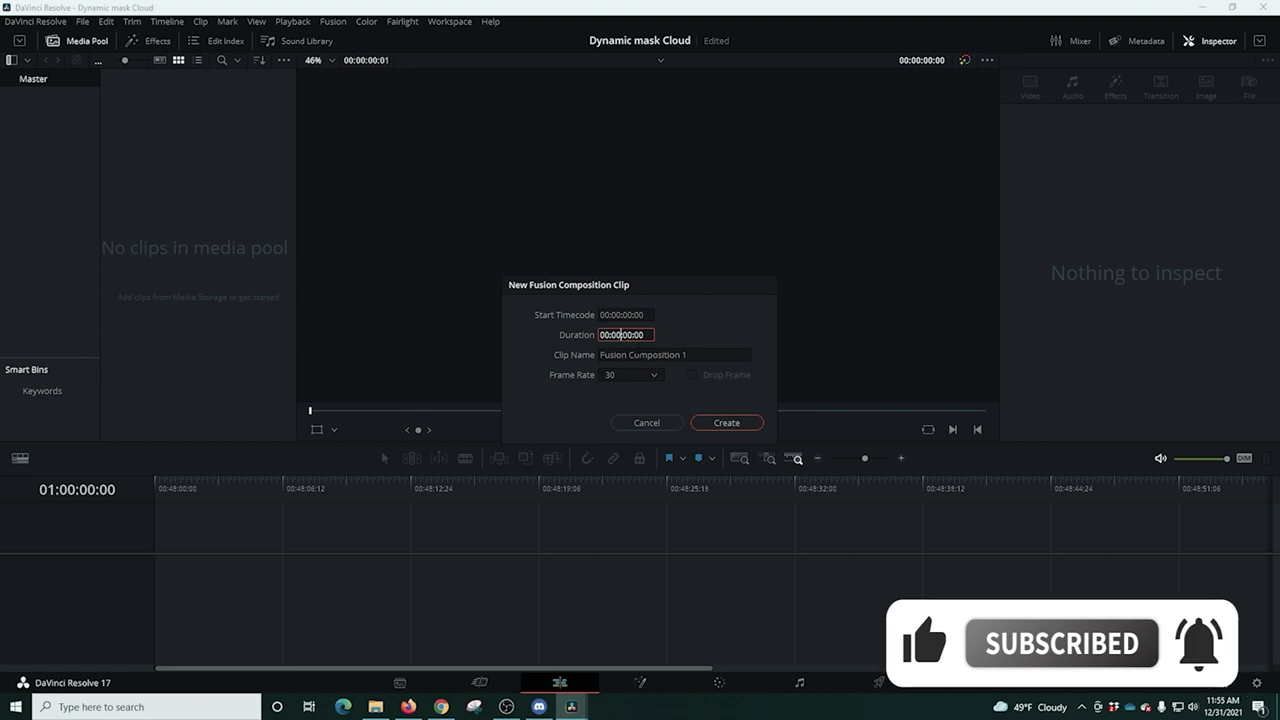
text(1)
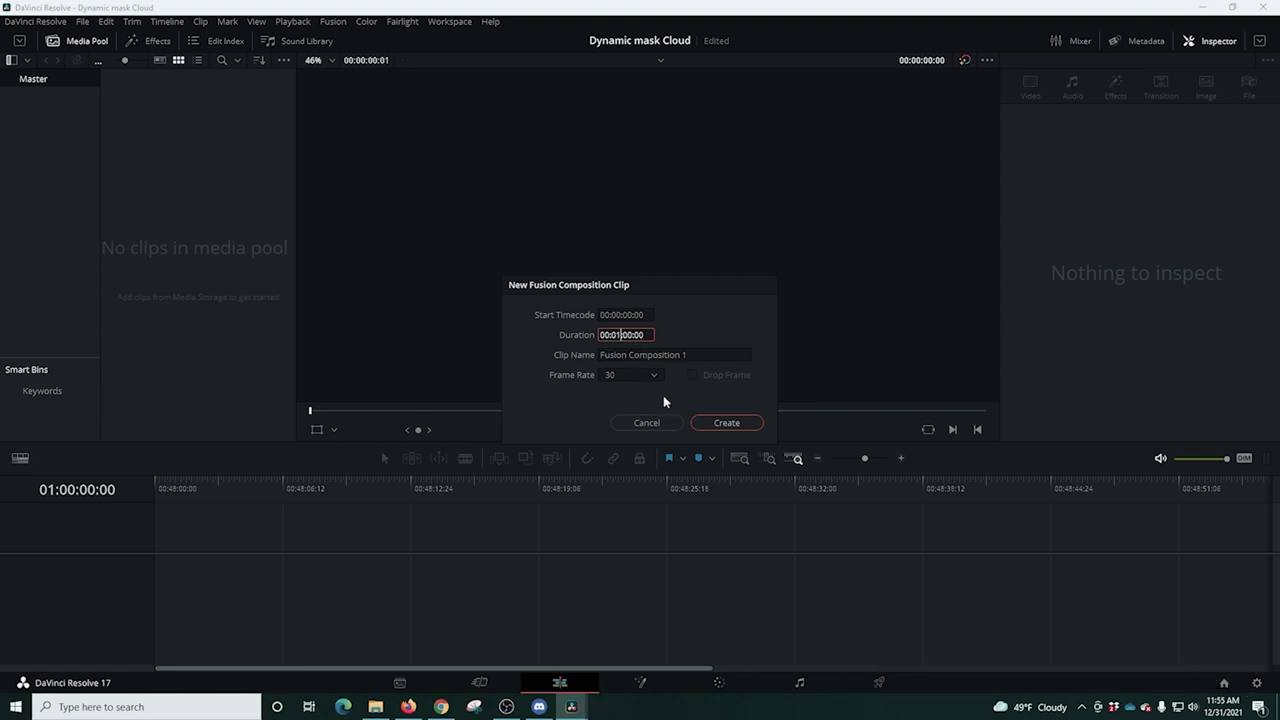
click(714, 423)
drag(150, 125, 166, 568)
click(161, 563)
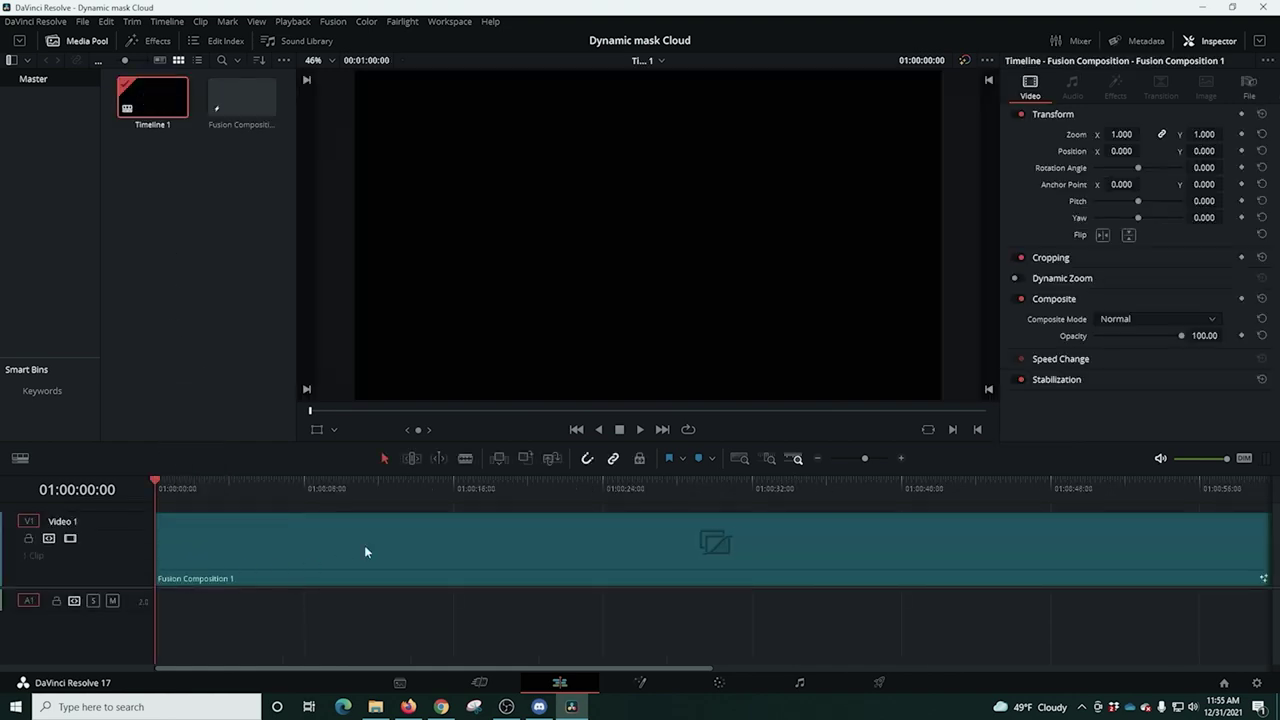
In Fusion, add a Background node and connect it to MediaOut1
click(642, 684)
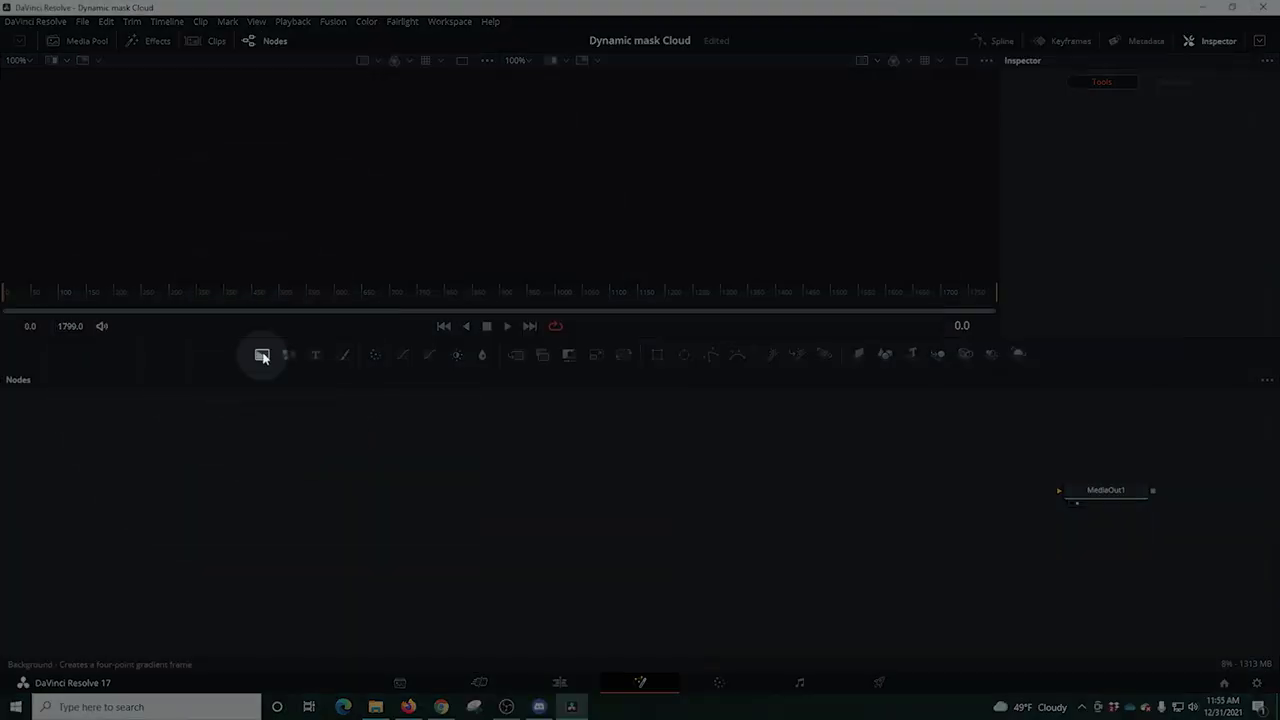
click(262, 354)
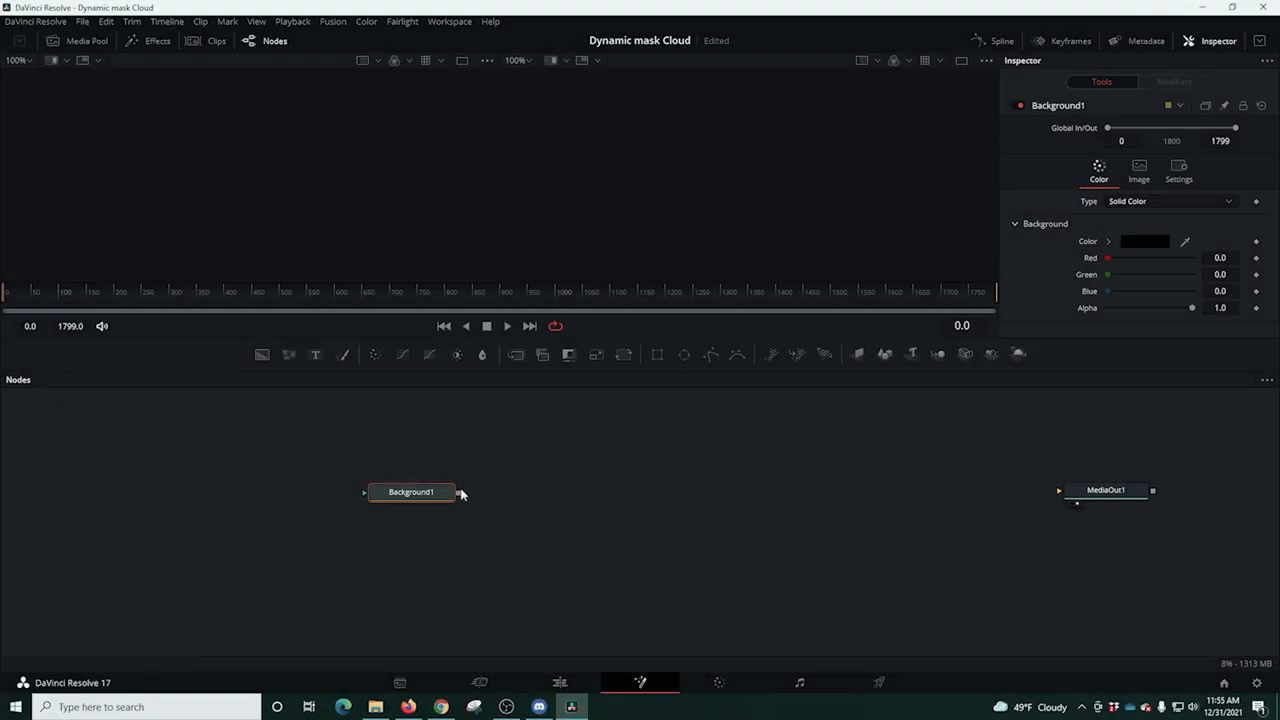
drag(461, 493, 1059, 494)
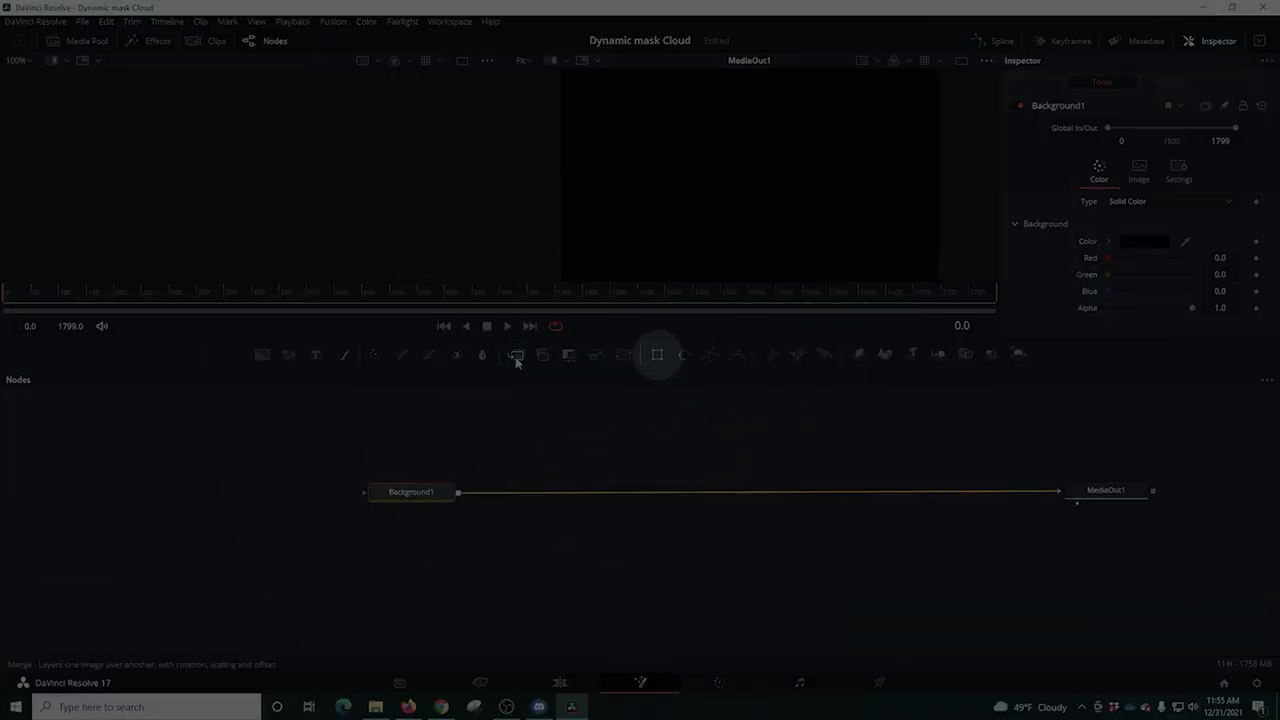
Mask Background1 with a soft-edged Rectangle (width 0.685, height 0.591, border 0.105), then return to Edit
click(659, 361)
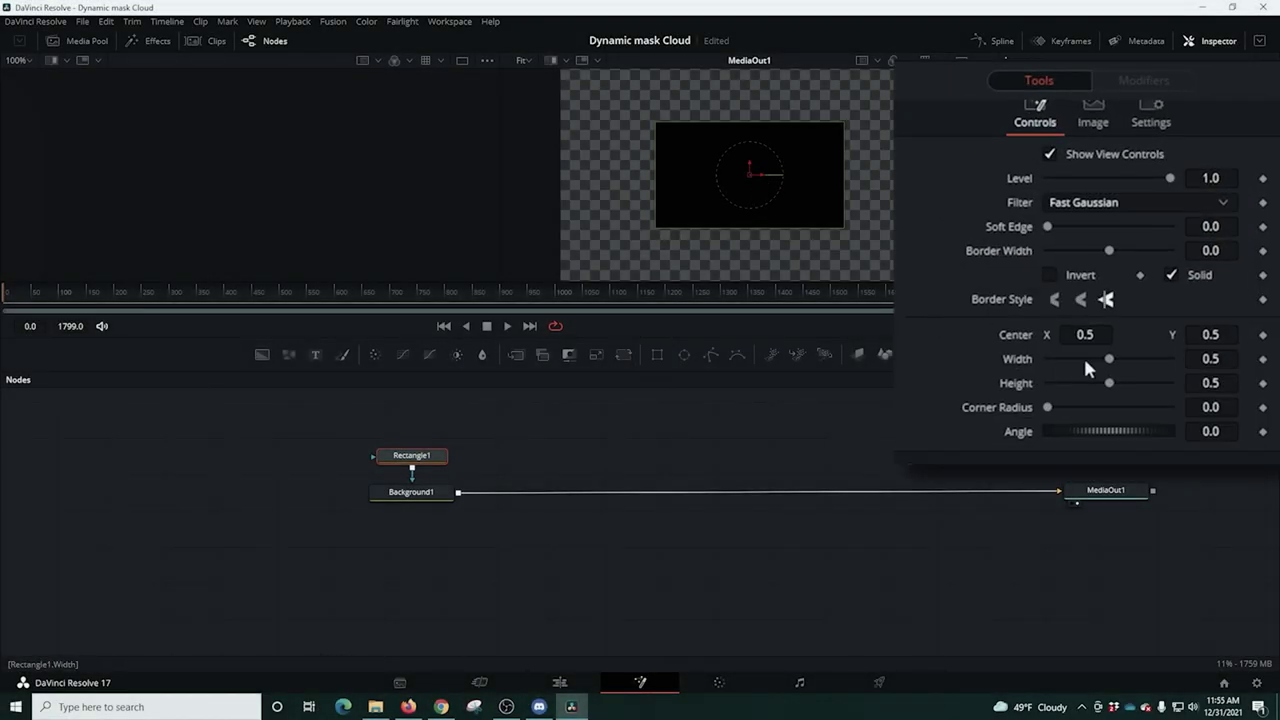
drag(1109, 358, 1120, 384)
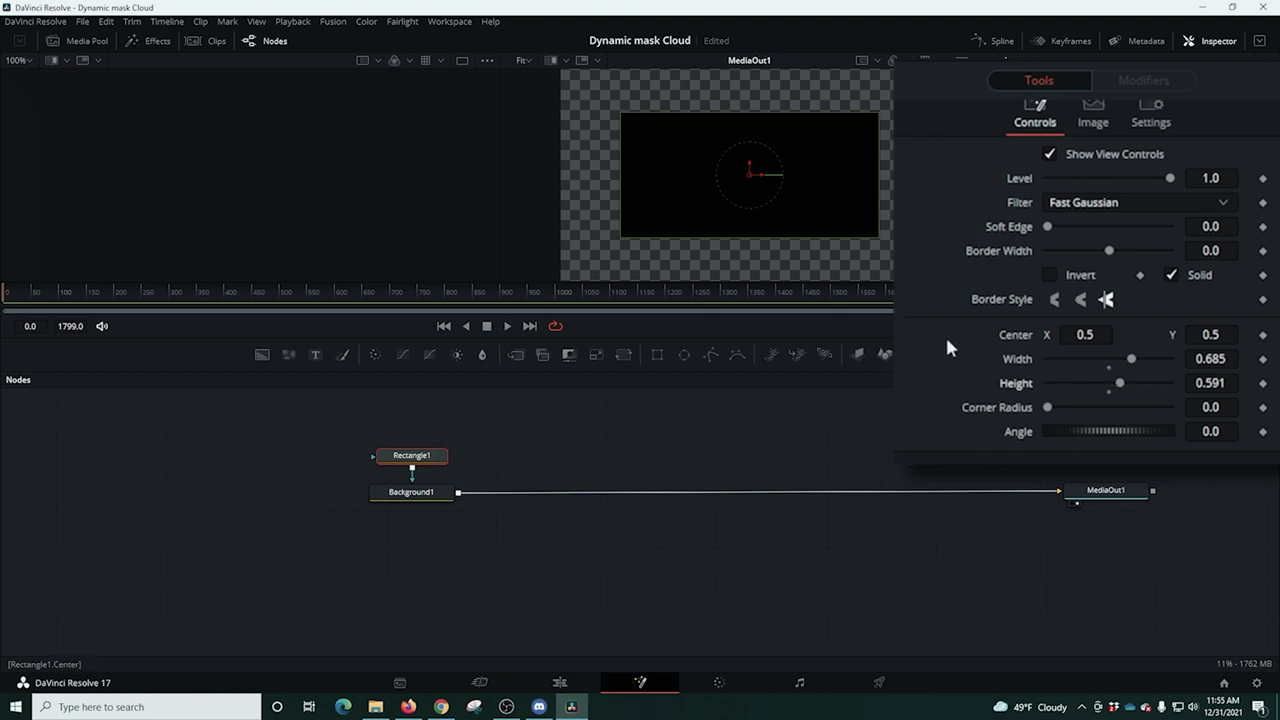
drag(1048, 228, 1115, 242)
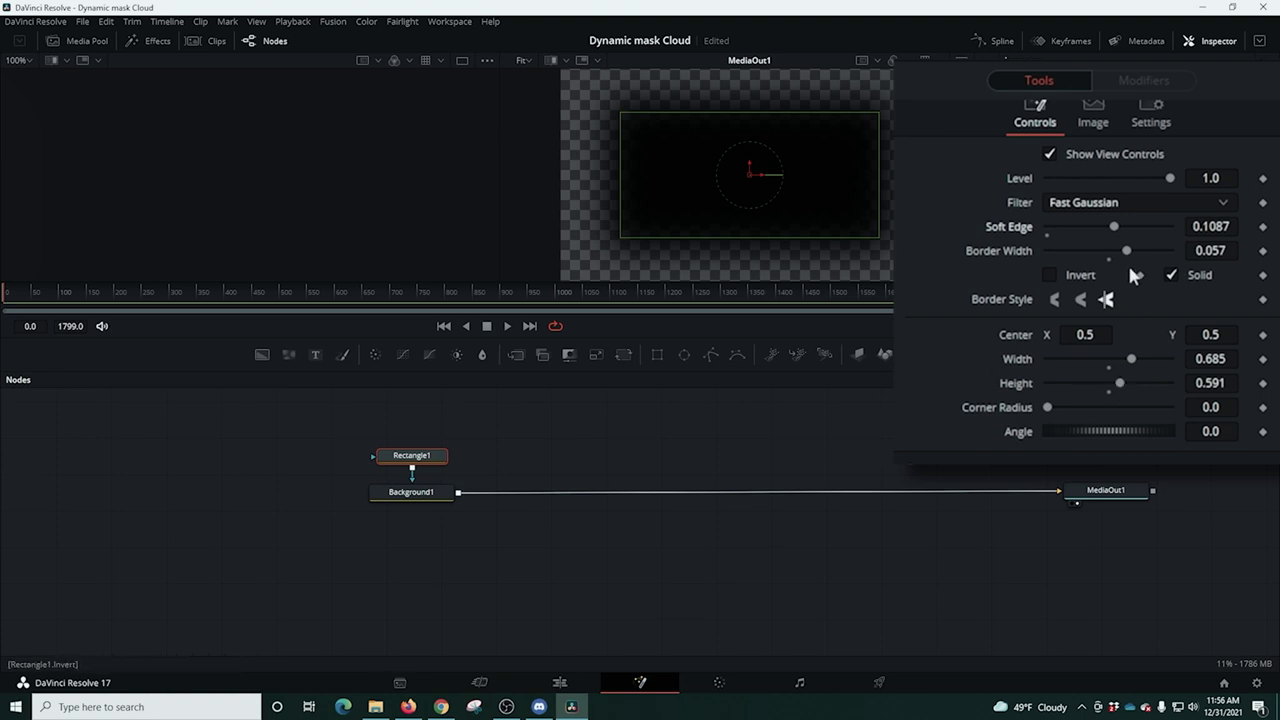
drag(1126, 250, 1109, 224)
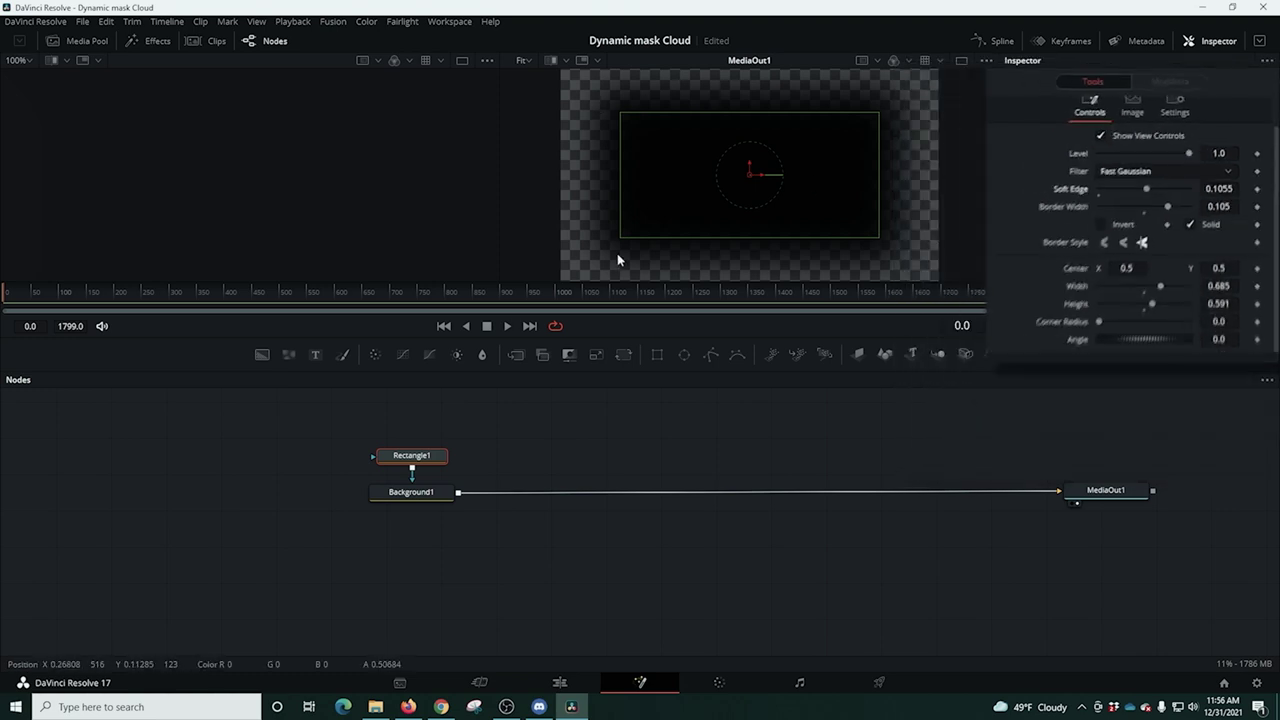
click(564, 683)
Create a second Fusion Composition and drop it onto a new track above V1
right_click(172, 232)
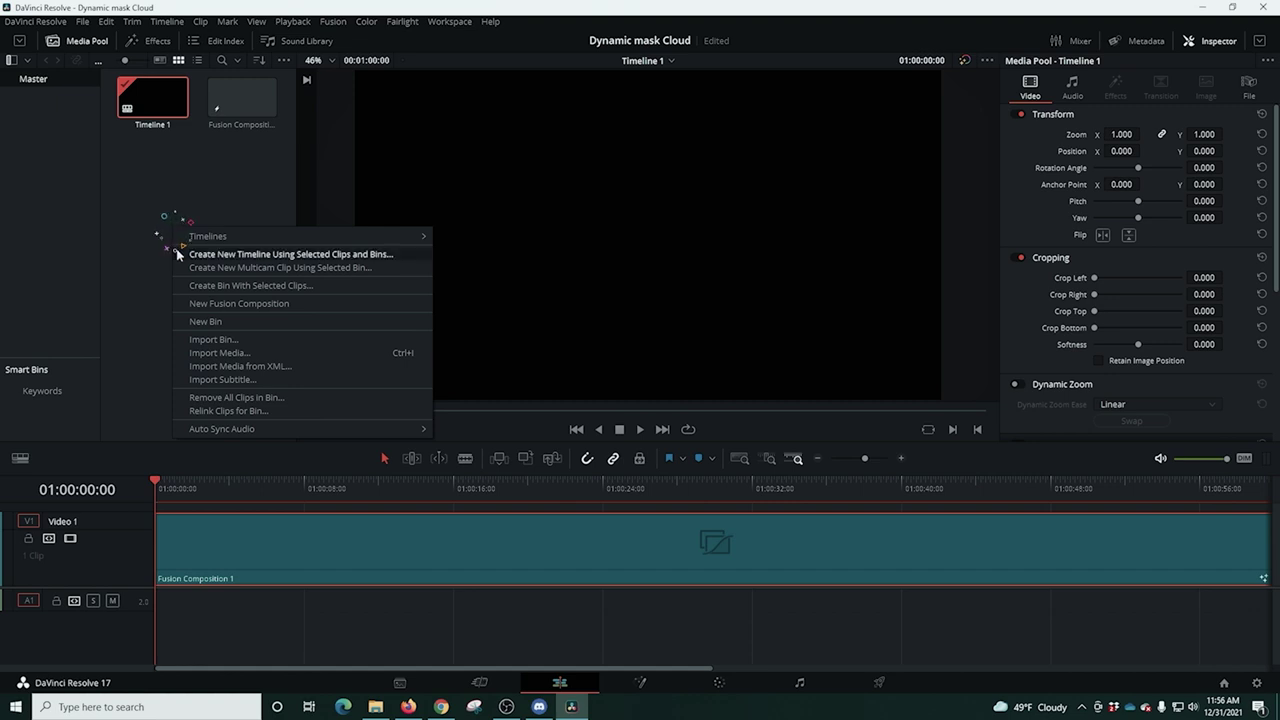
click(211, 303)
click(622, 334)
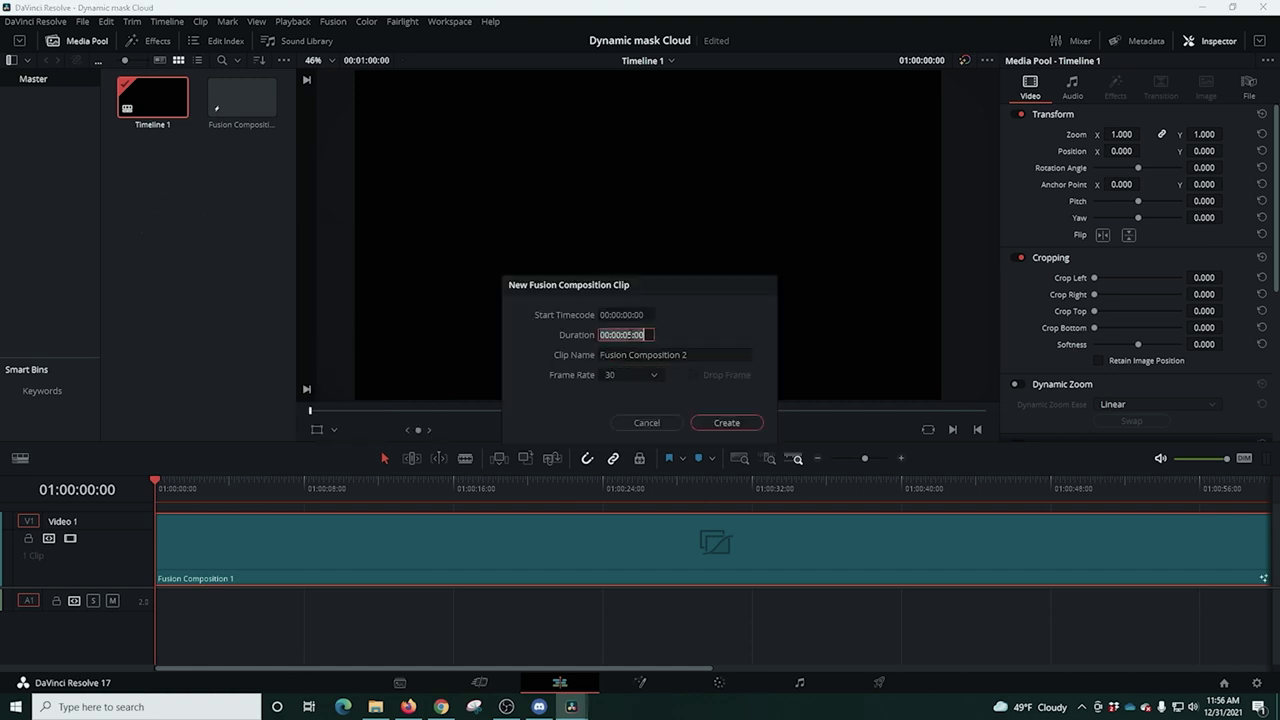
click(622, 334)
click(727, 422)
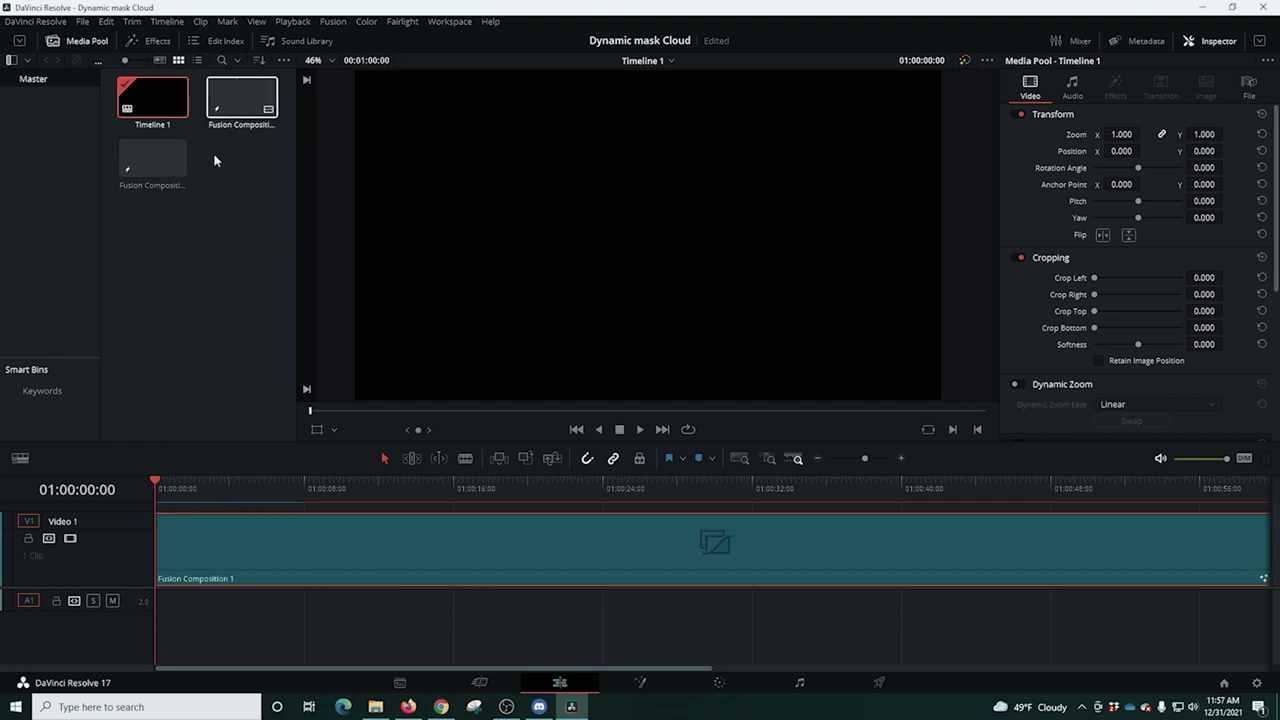
drag(140, 165, 158, 517)
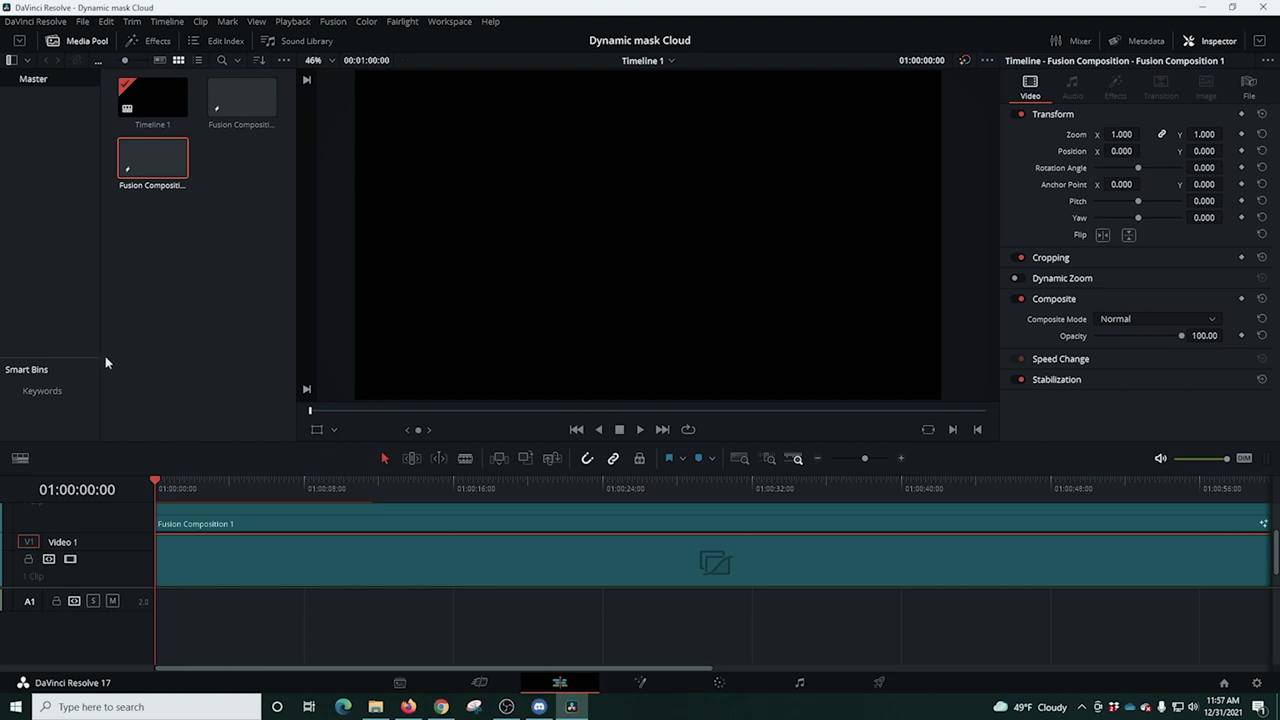
right_click(305, 520)
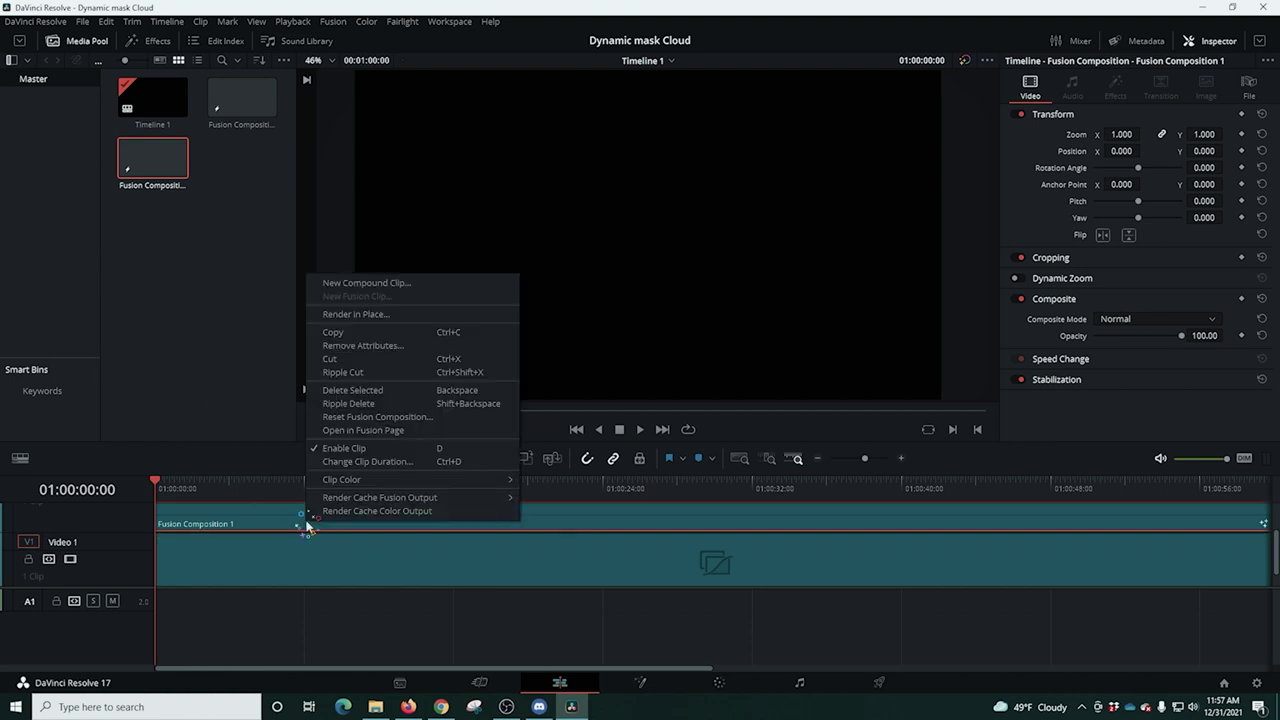
Open the composition in Fusion and add a Fast Noise node with raised Detail and Contrast
click(388, 431)
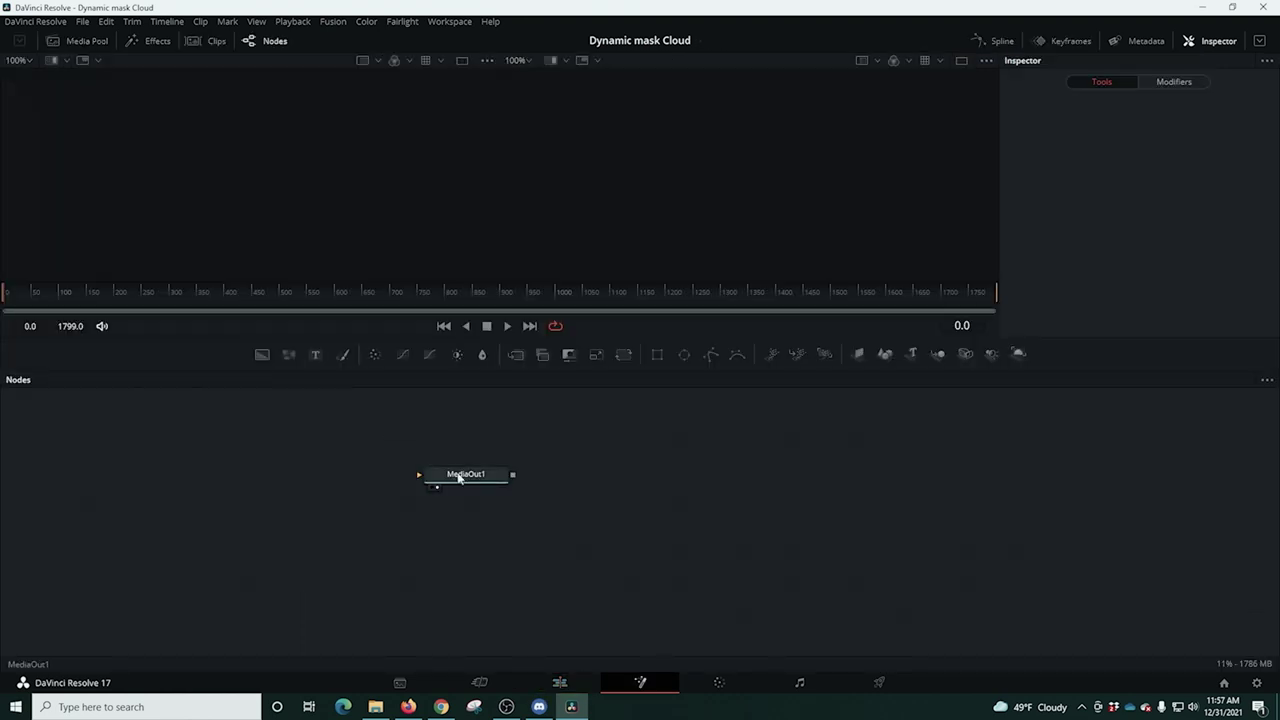
drag(459, 478, 1132, 550)
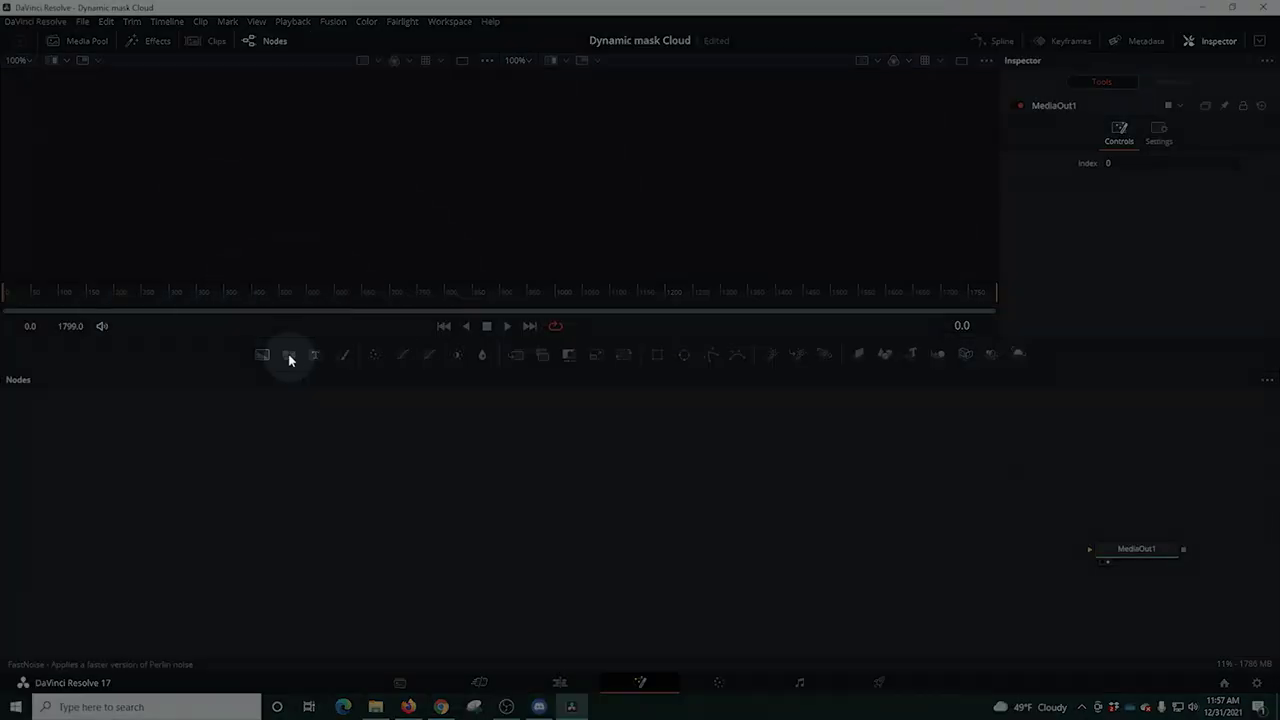
drag(289, 355, 1095, 552)
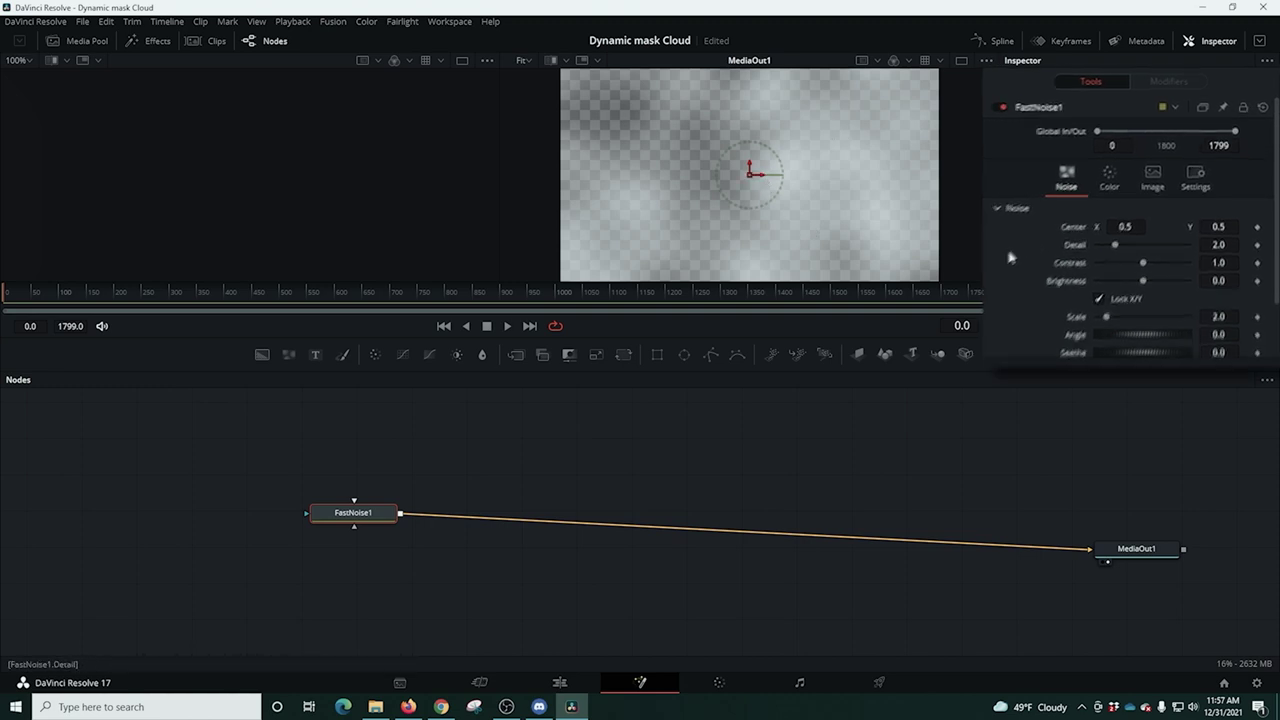
drag(1083, 212, 1117, 262)
Set the noise's Color 1 to green and Color 2 to black
click(1064, 132)
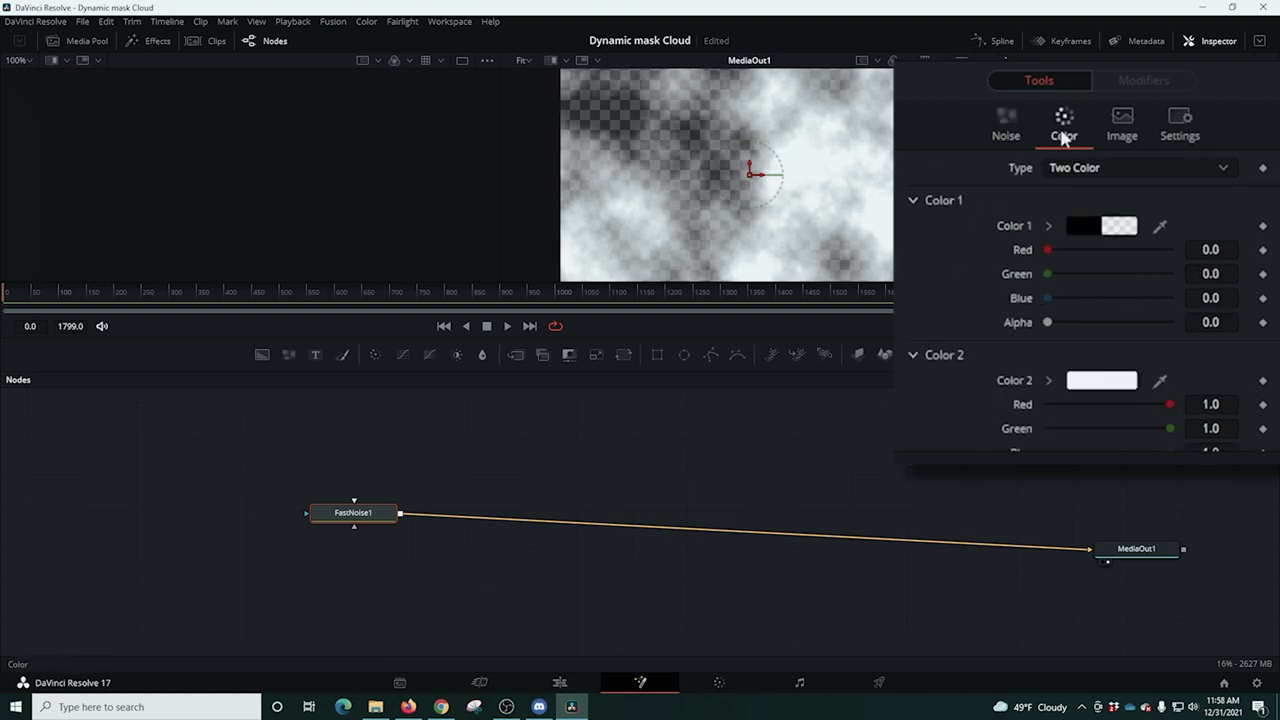
click(1078, 229)
drag(743, 300, 796, 251)
click(772, 473)
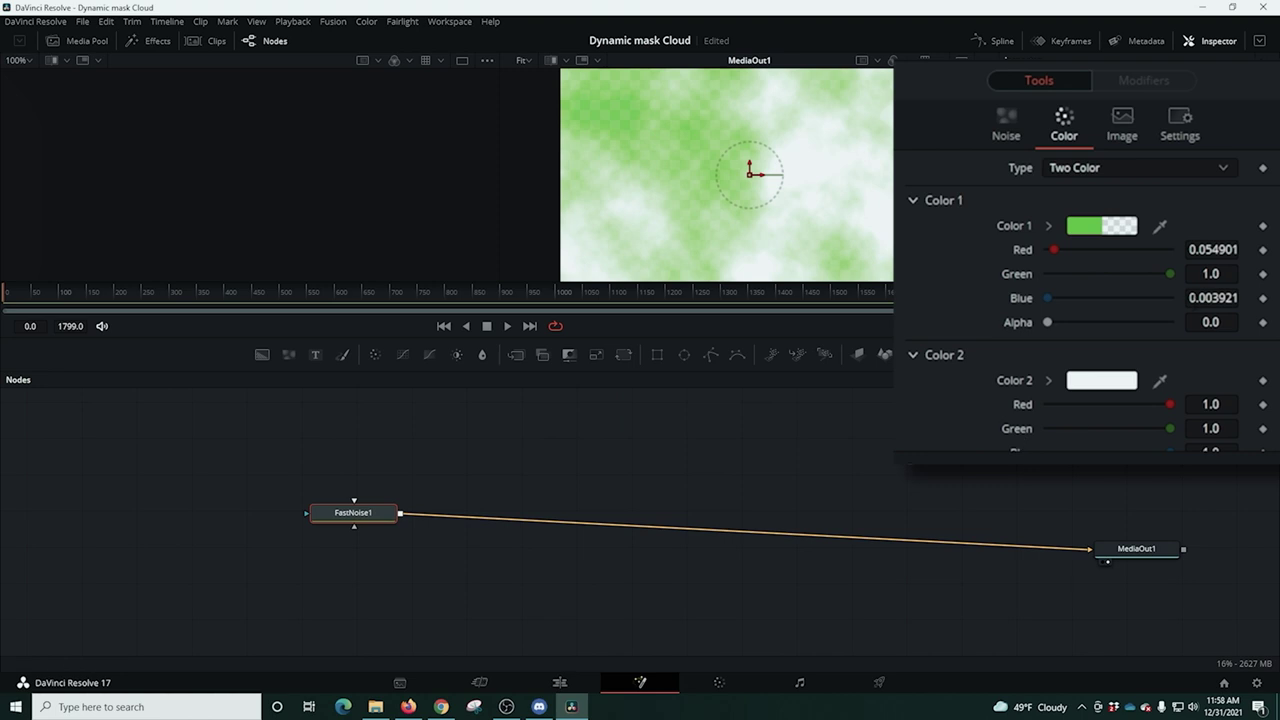
click(1103, 385)
drag(797, 288, 797, 368)
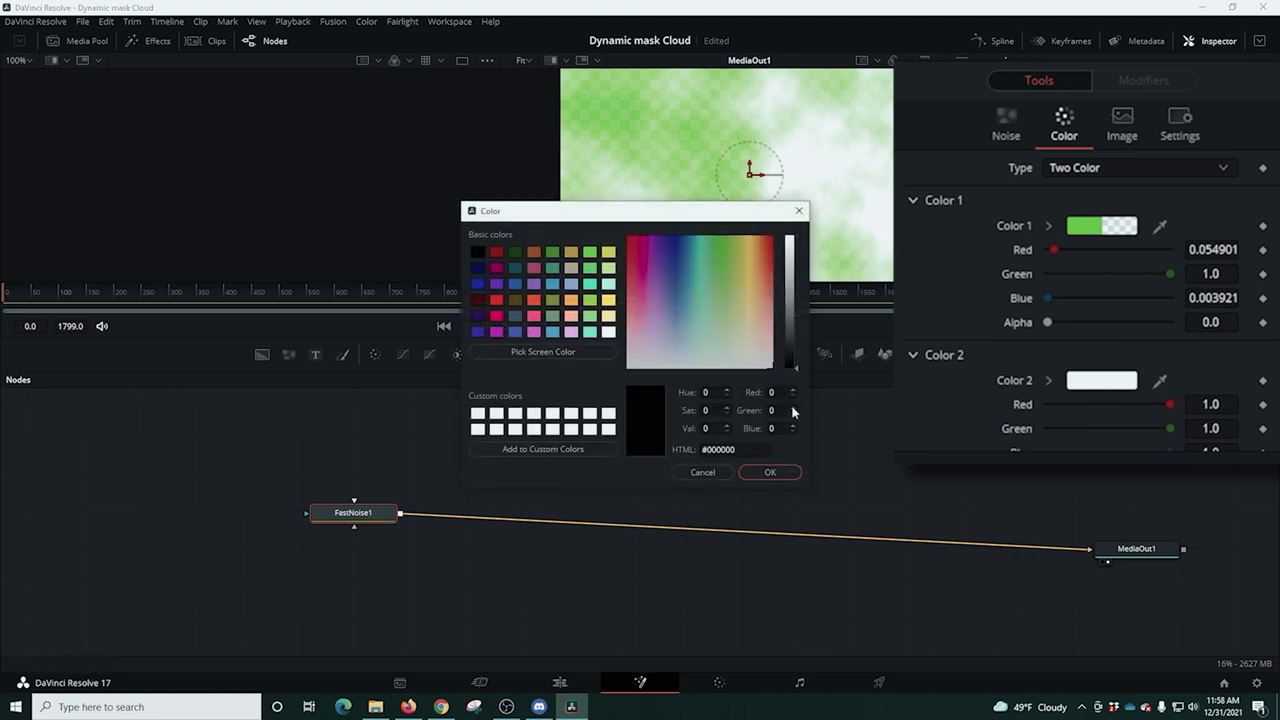
click(770, 472)
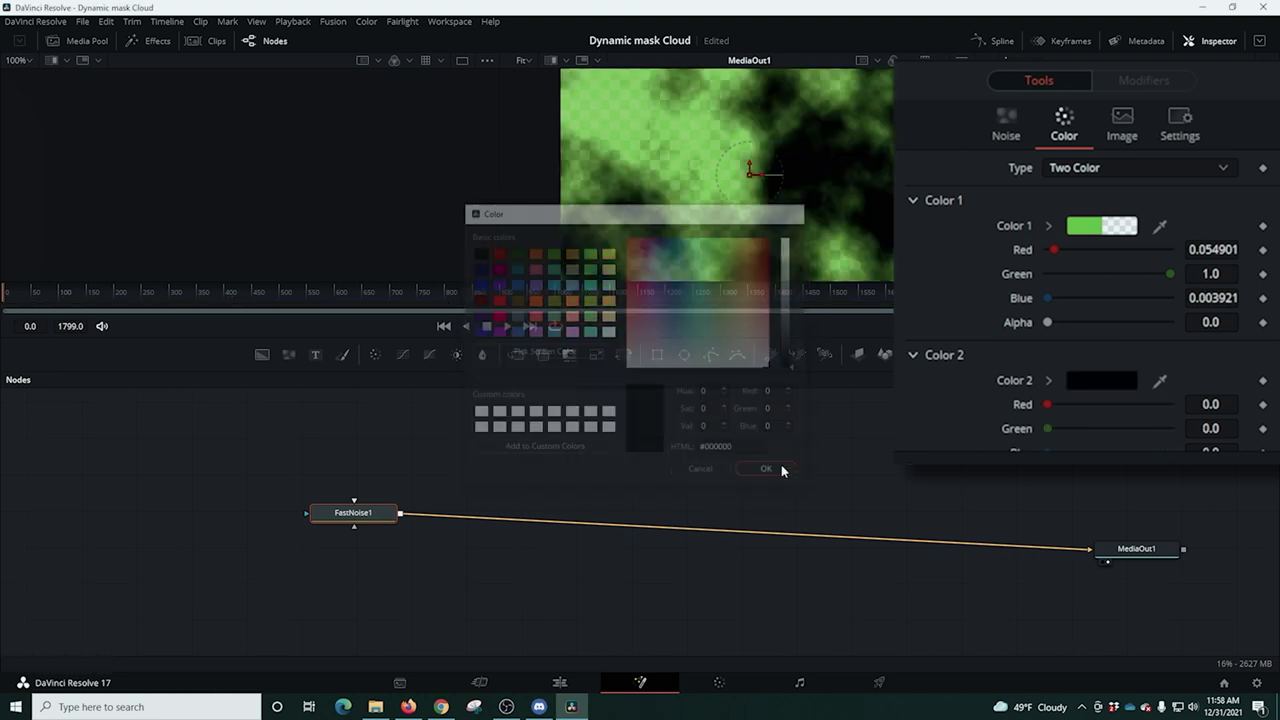
Set noise Scale to 16.38, Seethe to 0.051 and Seethe Rate to 0.094, previewing playback
click(1008, 124)
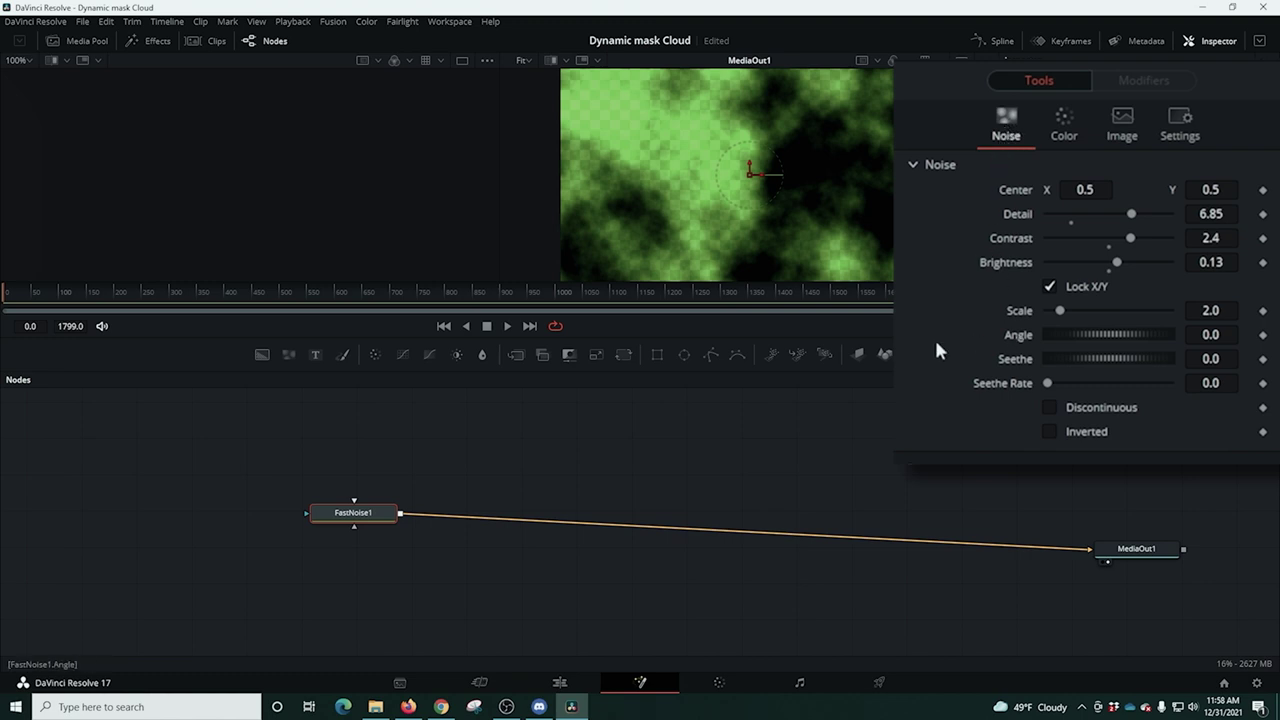
drag(1060, 314, 1145, 318)
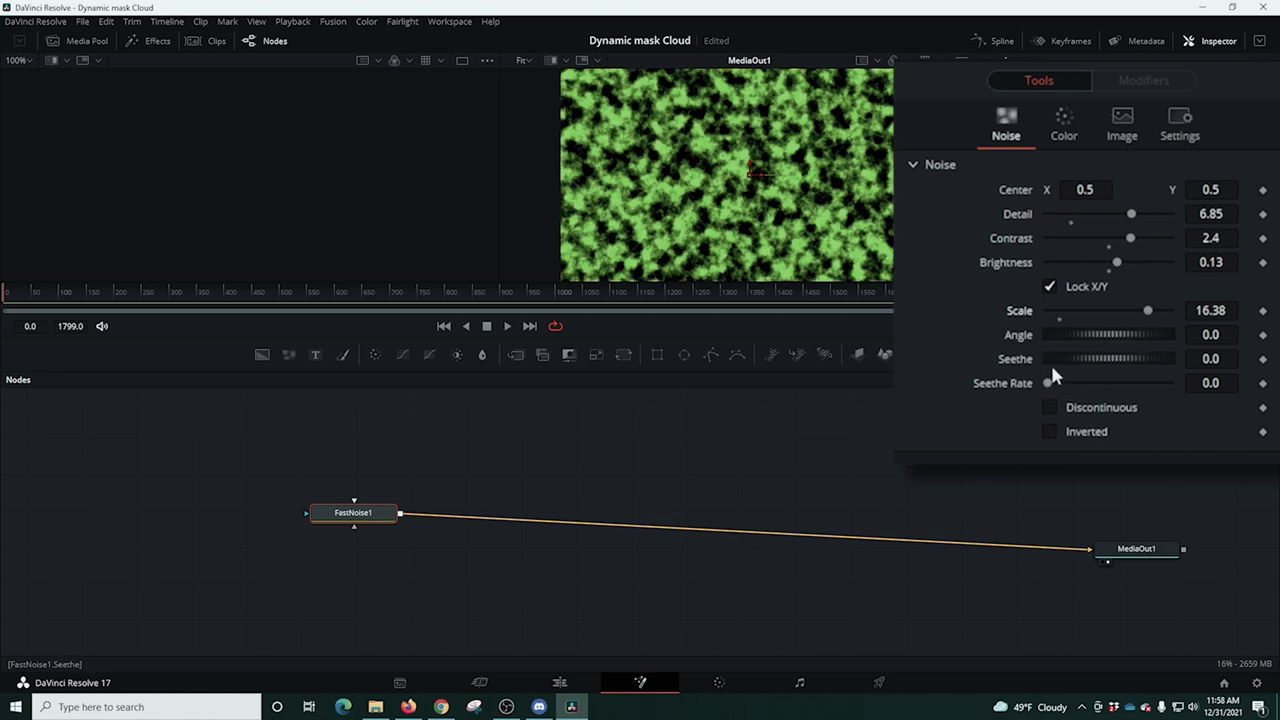
drag(1088, 352, 1055, 384)
key(space)
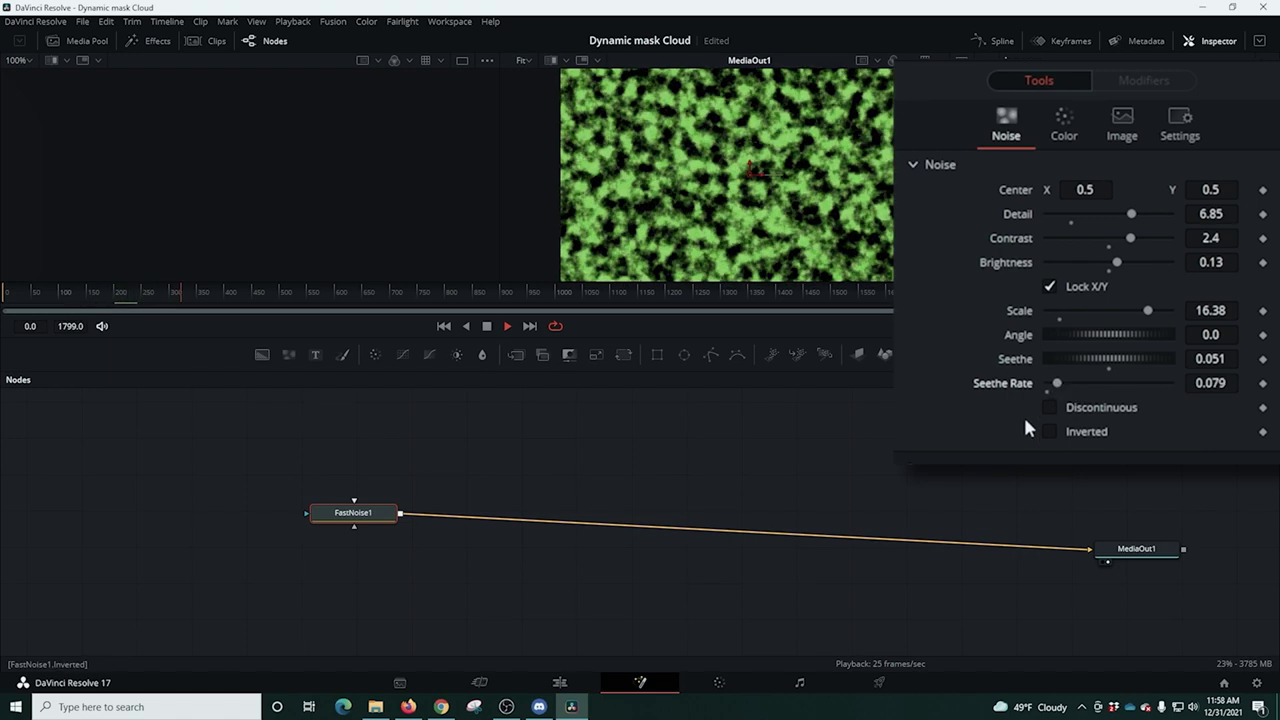
drag(1057, 384, 1060, 384)
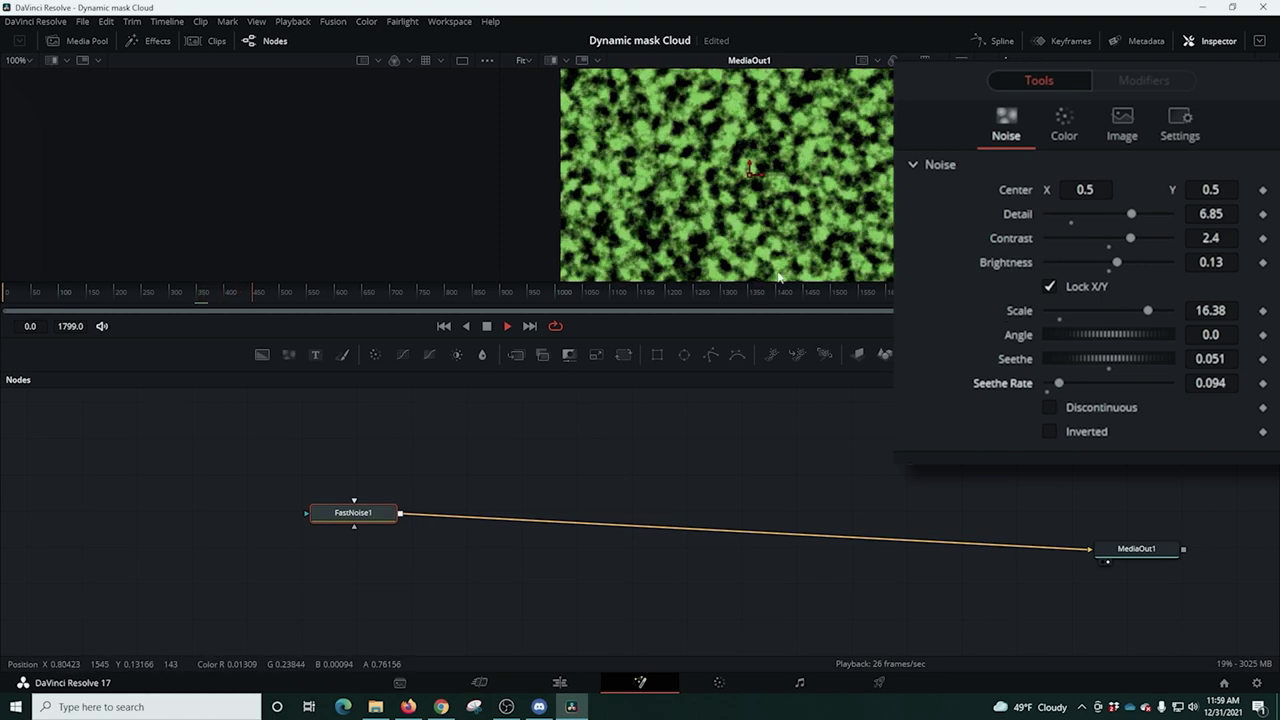
click(487, 326)
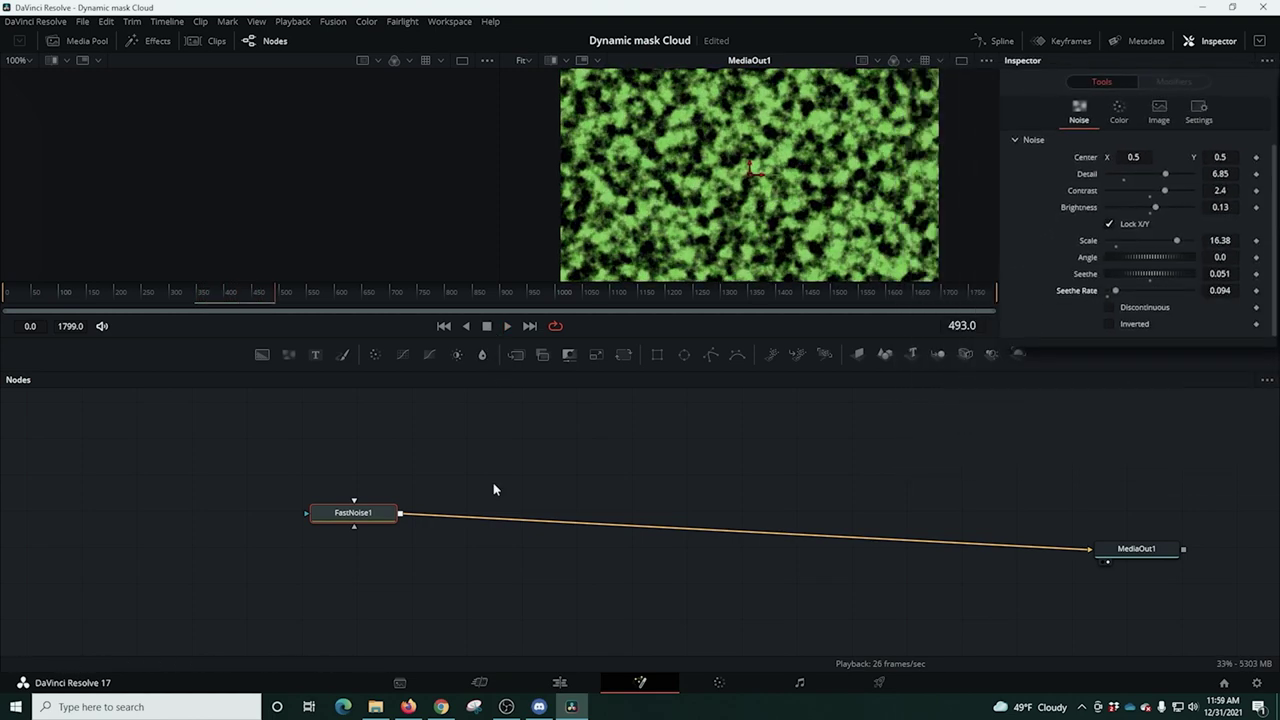
Add a Background node and copy FastNoise1's green Color 1 hex code
drag(382, 518, 378, 560)
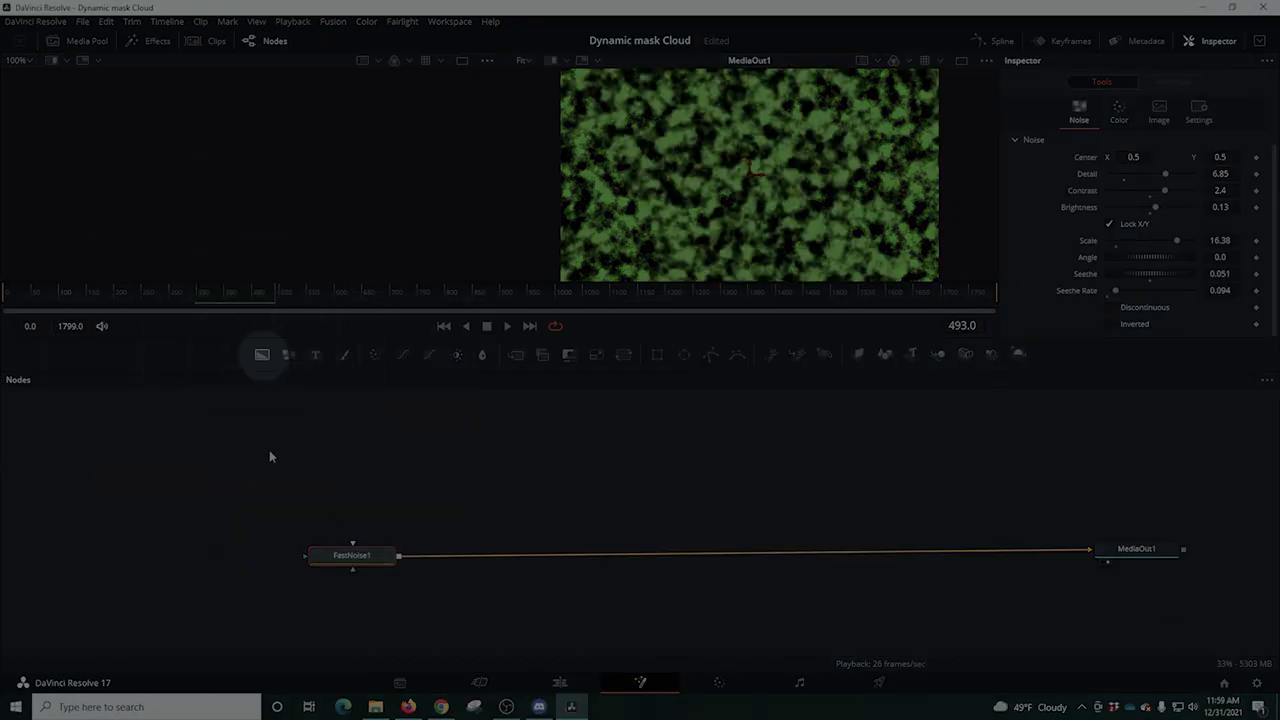
drag(262, 354, 366, 498)
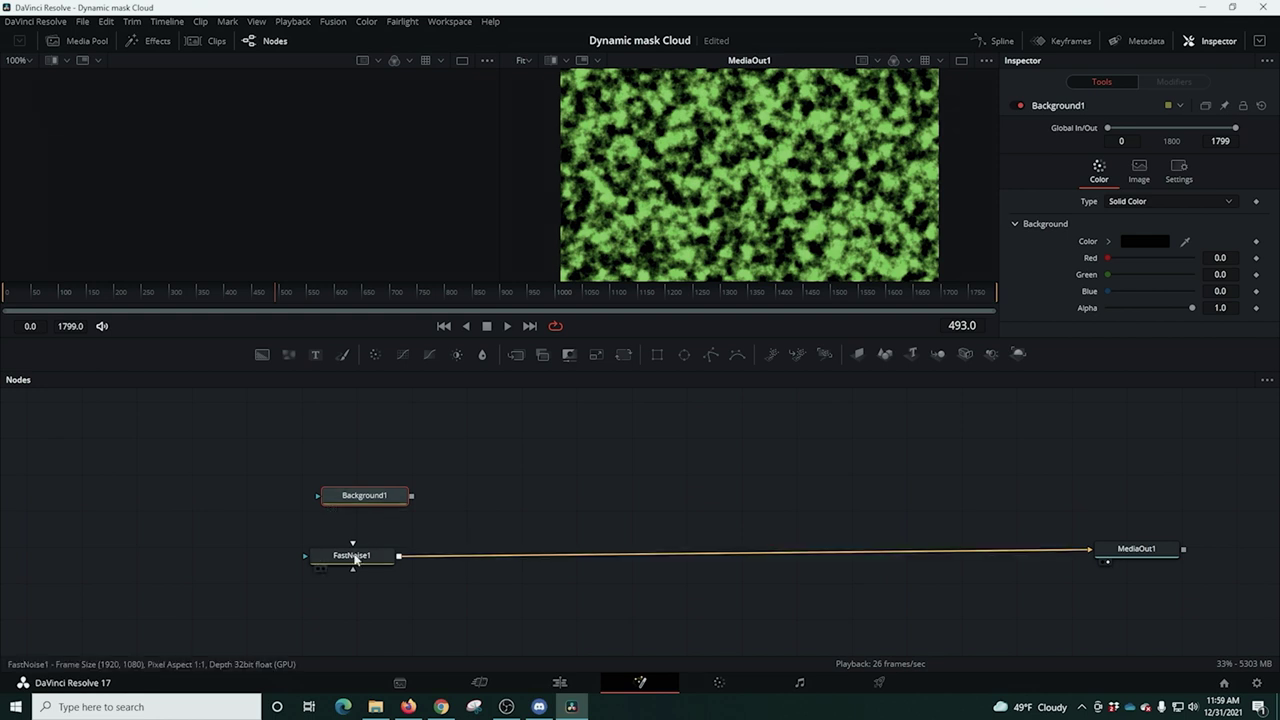
click(355, 555)
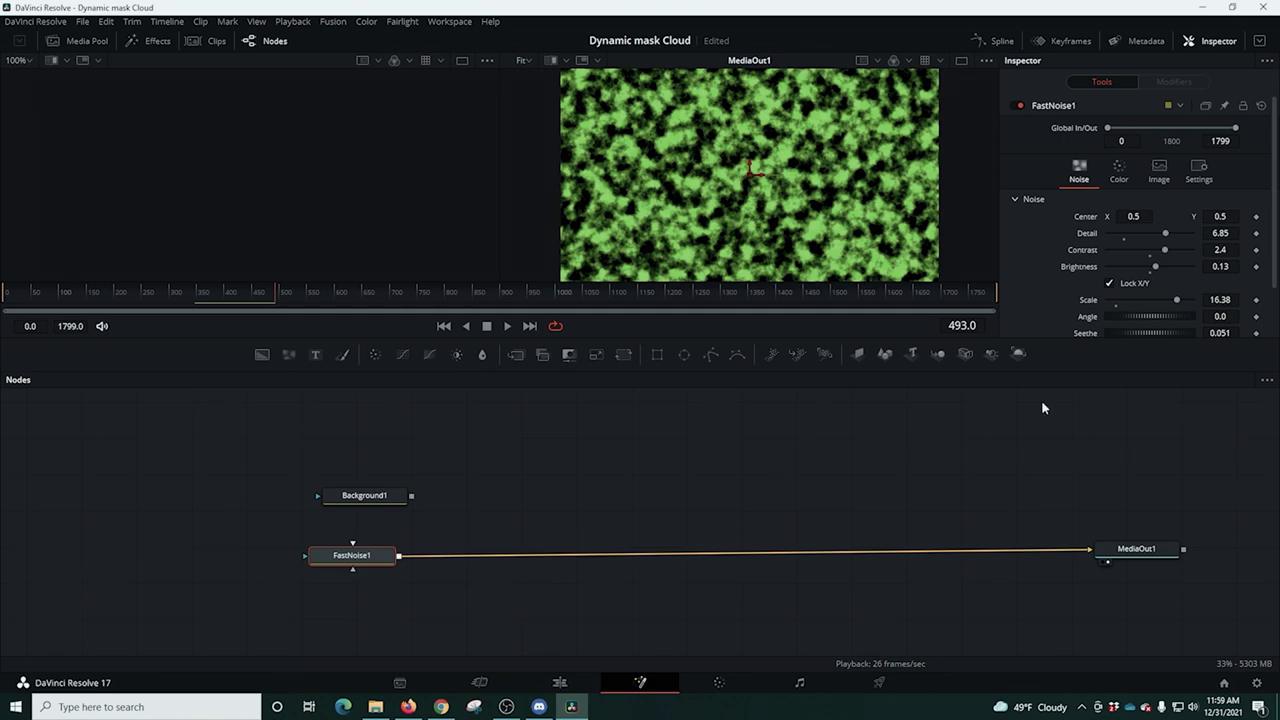
click(1119, 170)
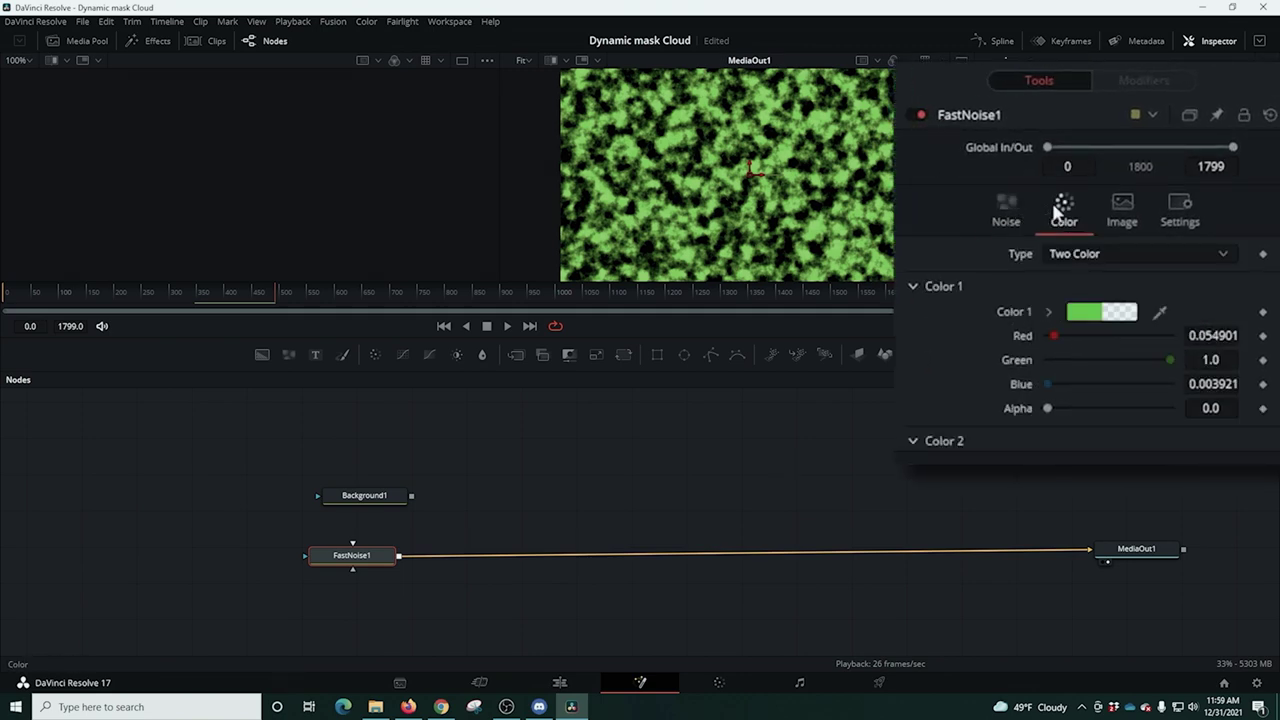
click(1076, 316)
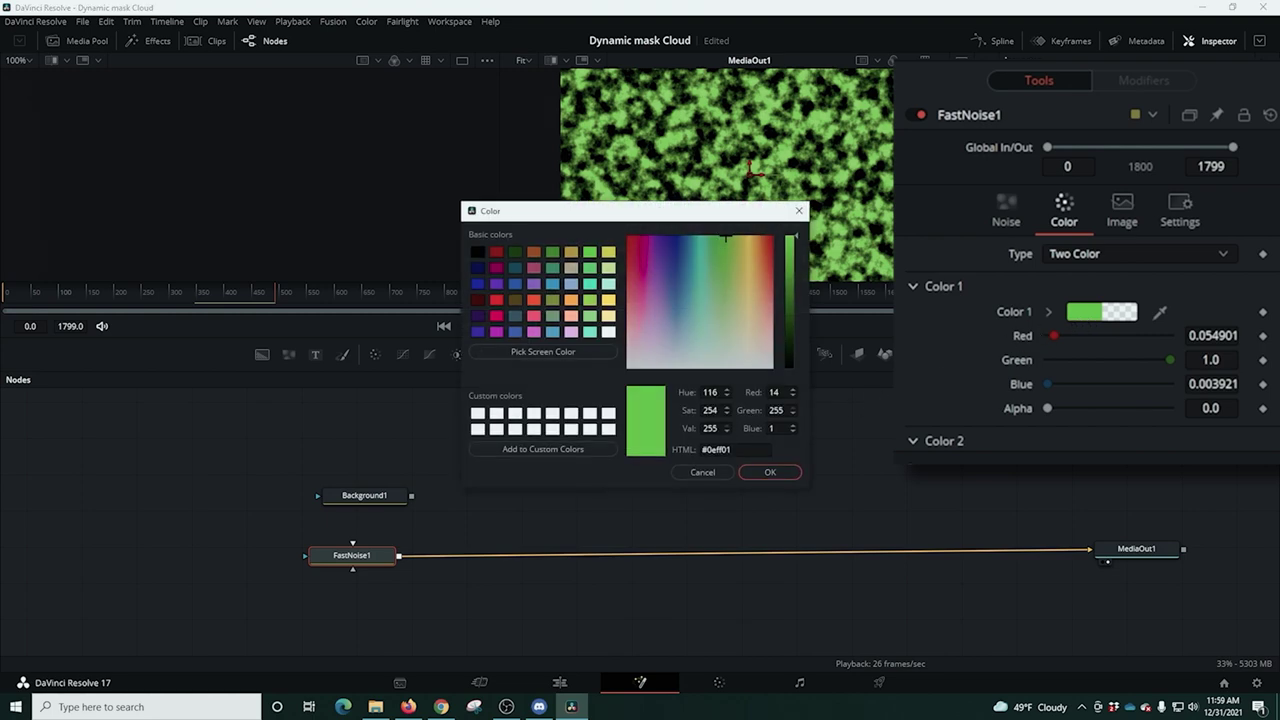
triple_click(735, 449)
right_click(716, 450)
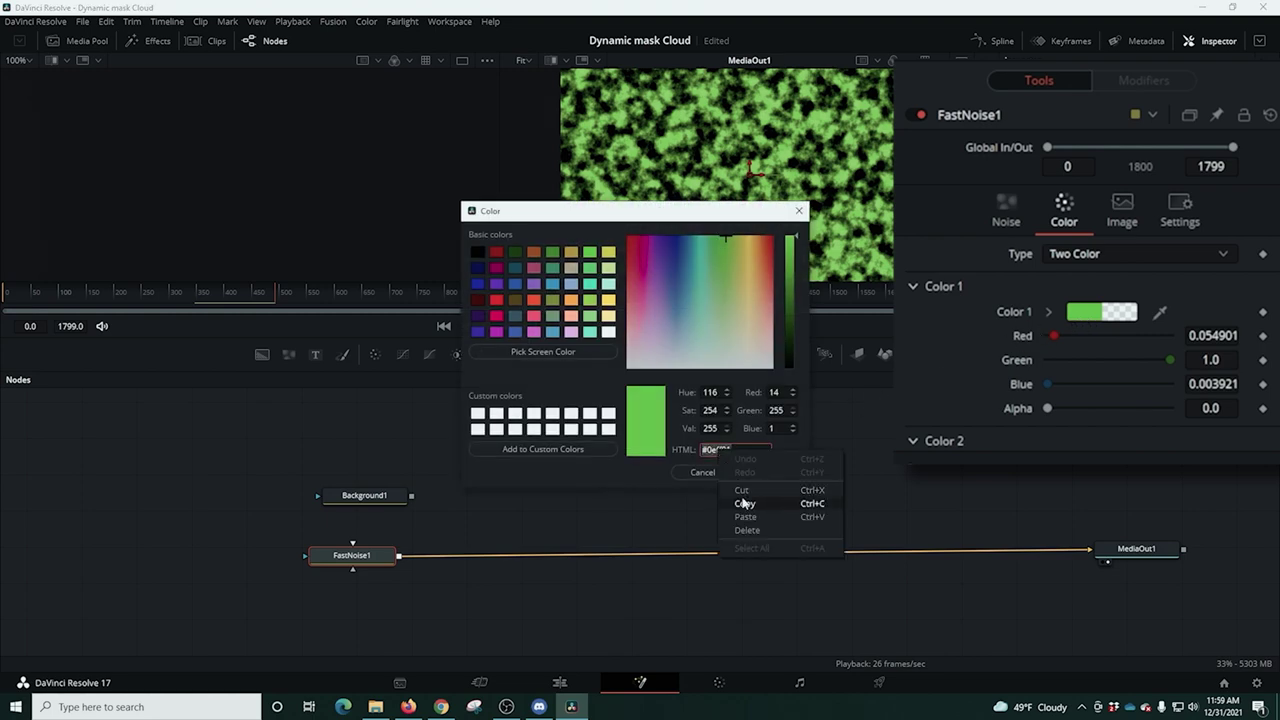
click(745, 505)
click(753, 471)
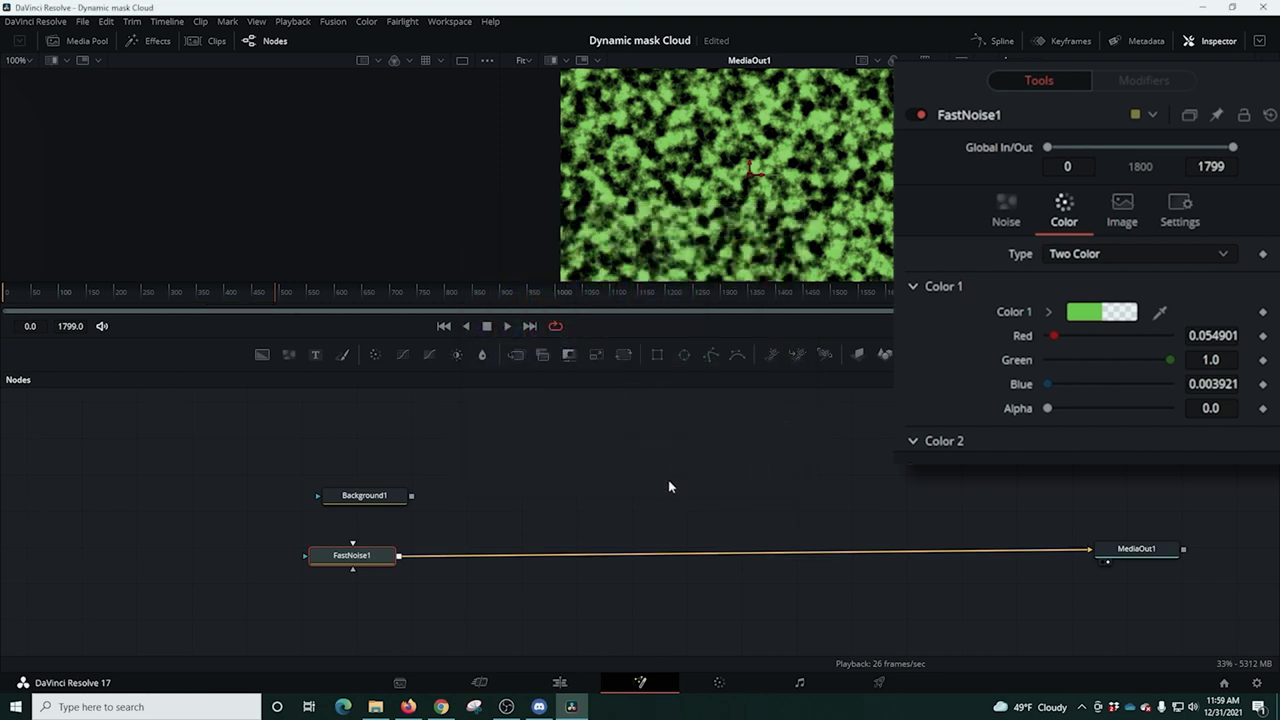
Paste the green hex code into Background1's colour
click(410, 494)
click(1094, 310)
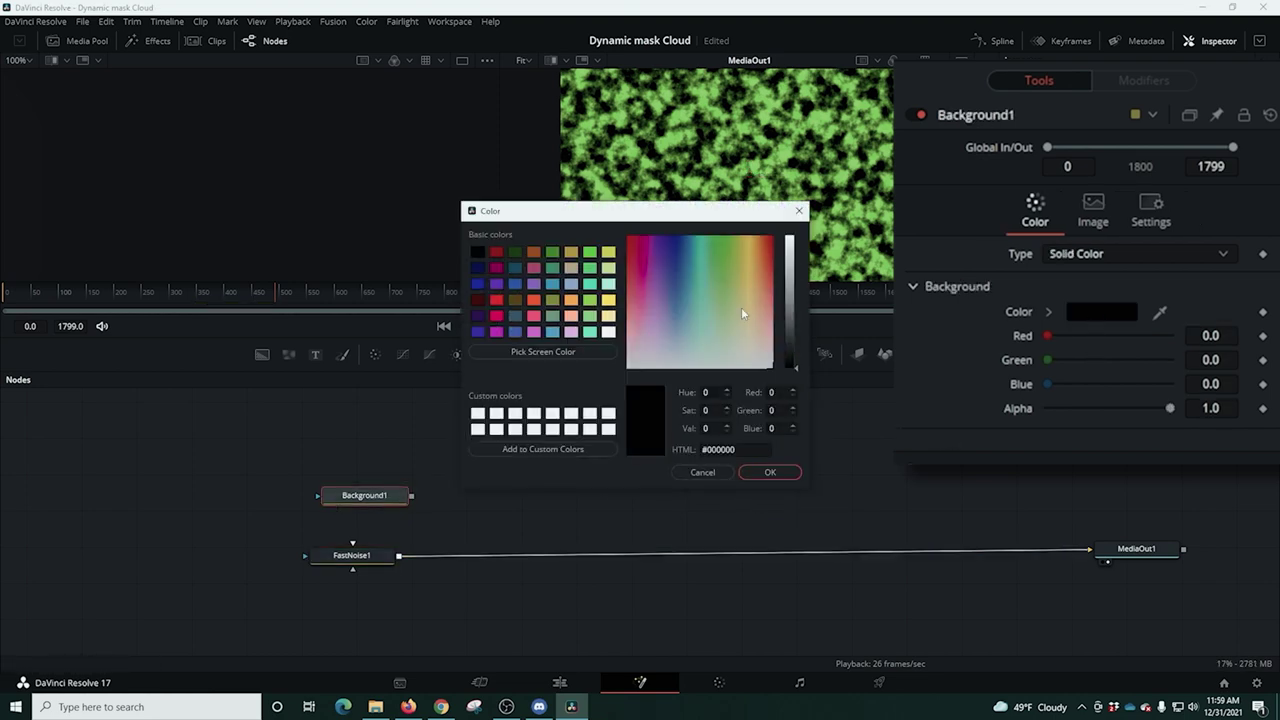
triple_click(718, 449)
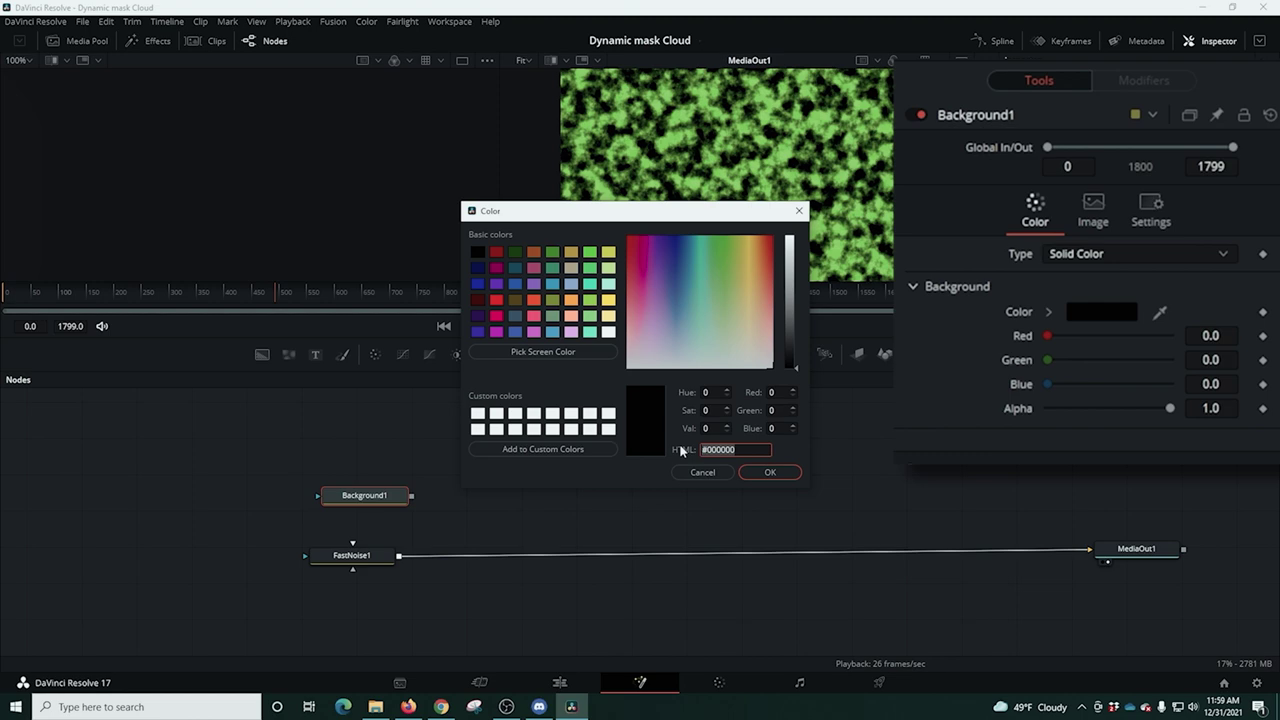
key(ctrl+v)
key(Return)
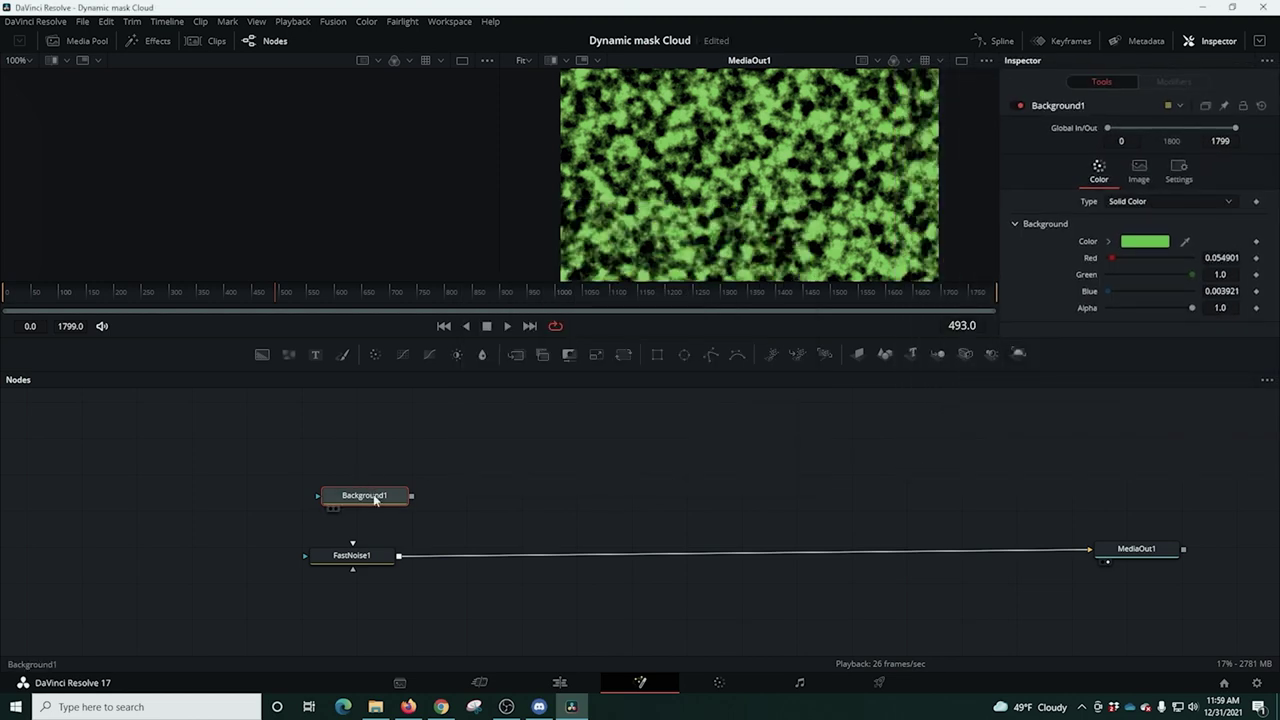
Merge Background1 with FastNoise1 and feed Merge1's output into MediaOut1
drag(375, 500, 397, 599)
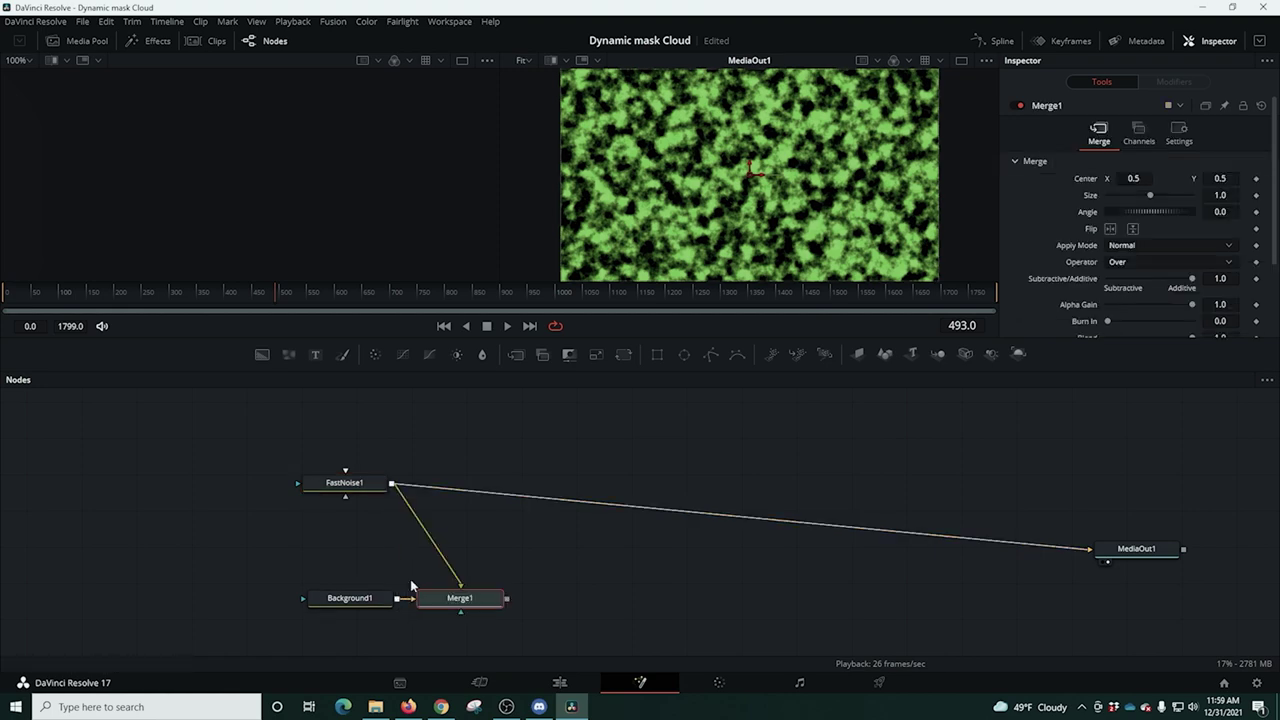
drag(506, 598, 1090, 549)
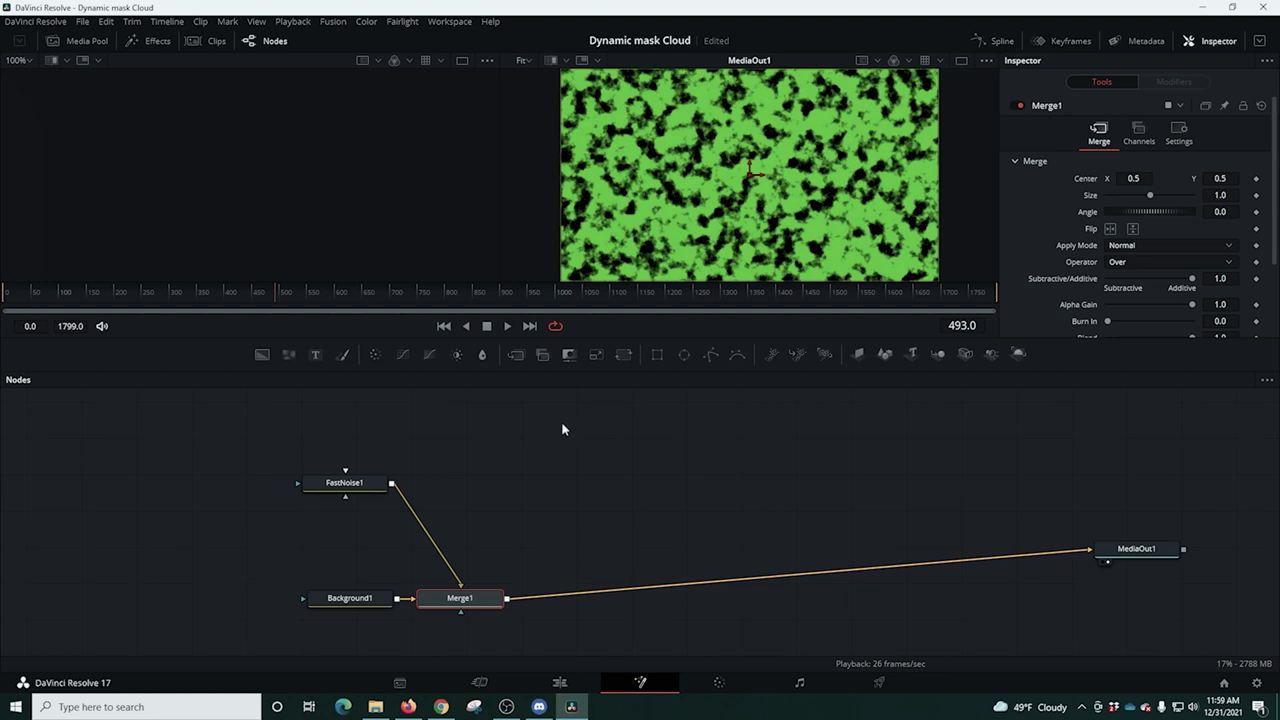
drag(343, 485, 346, 540)
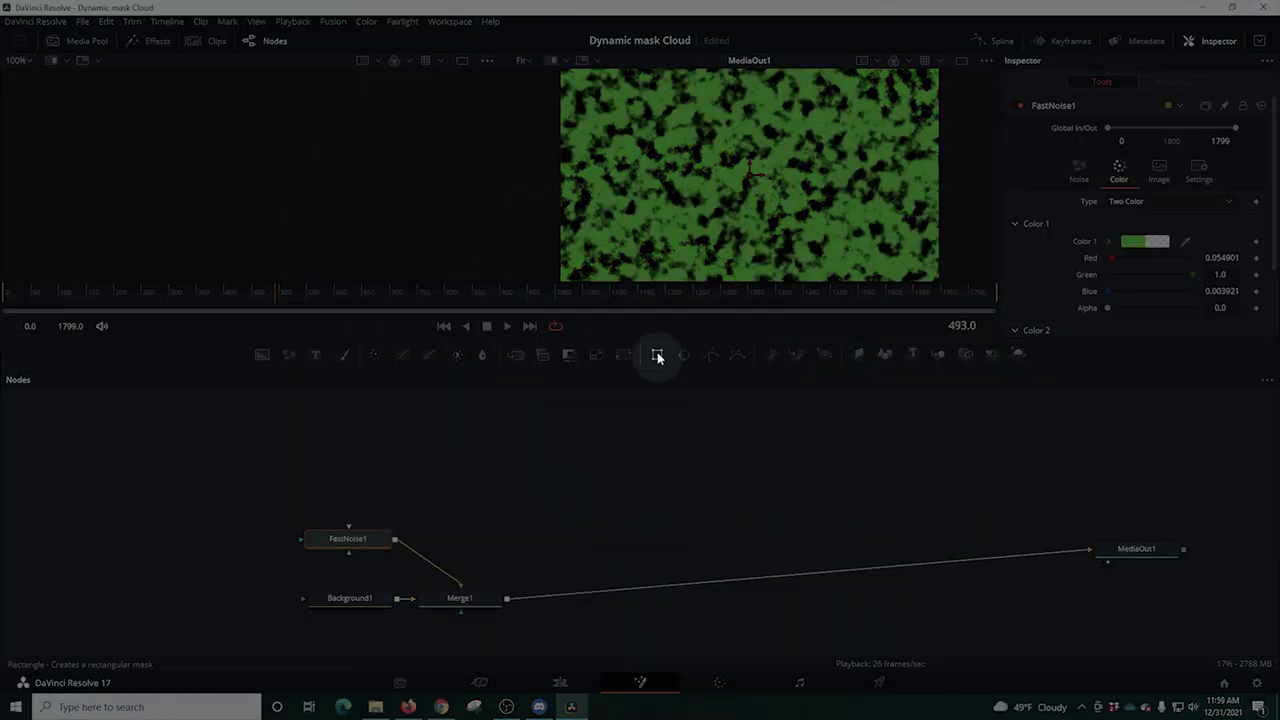
Add a Rectangle1 mask to FastNoise1 (width 0.717, height 0.606, soft edge 0.063) and preview playback
click(657, 354)
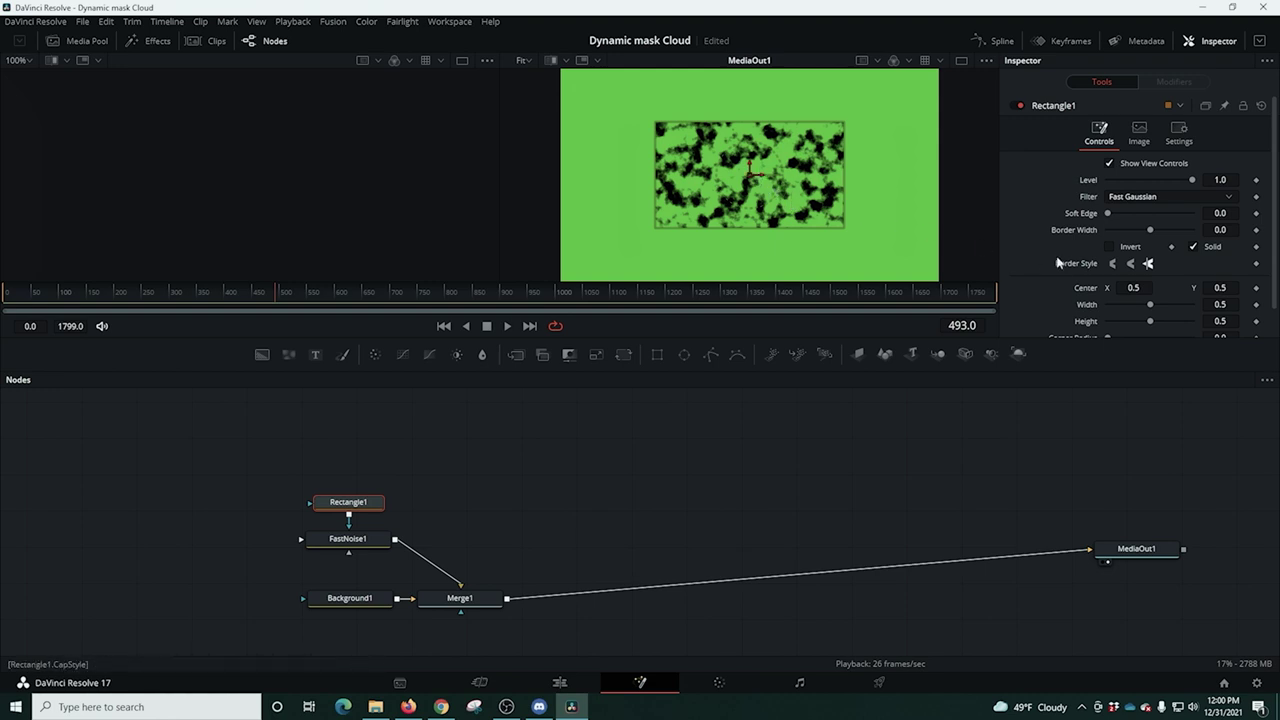
scroll(1059, 263, down, 1)
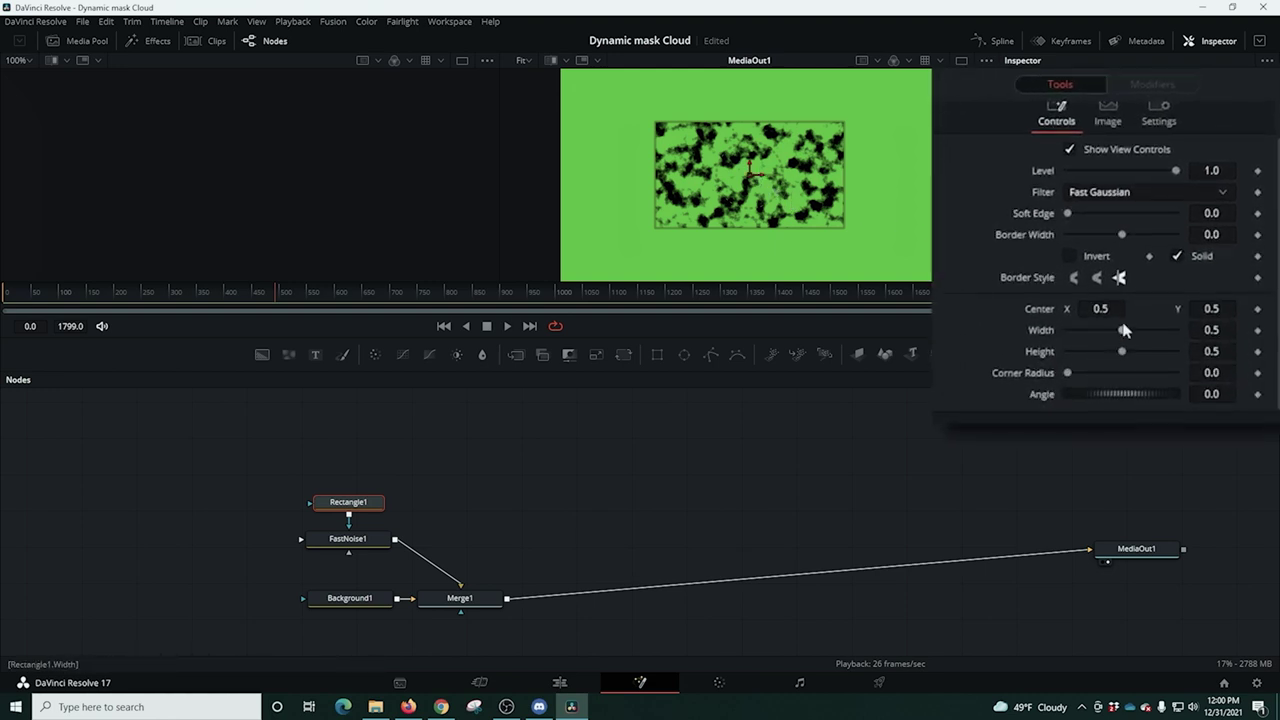
drag(1123, 333, 1160, 364)
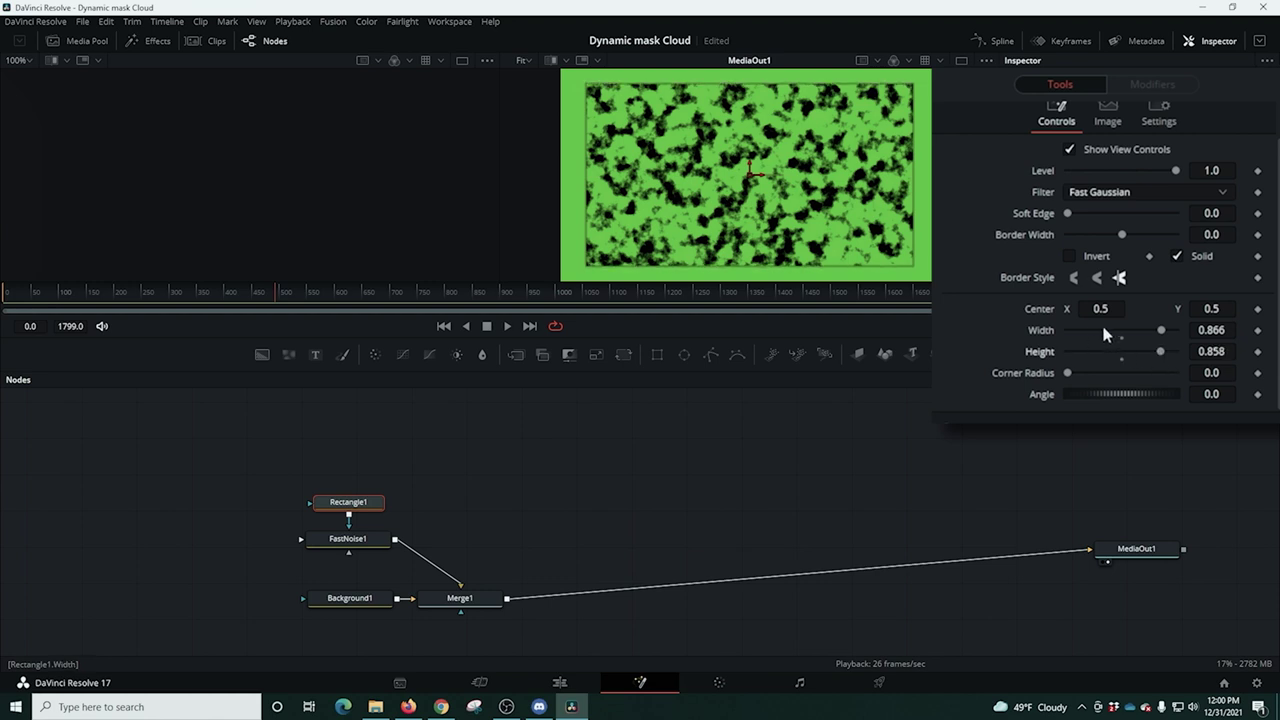
drag(1068, 214, 1137, 243)
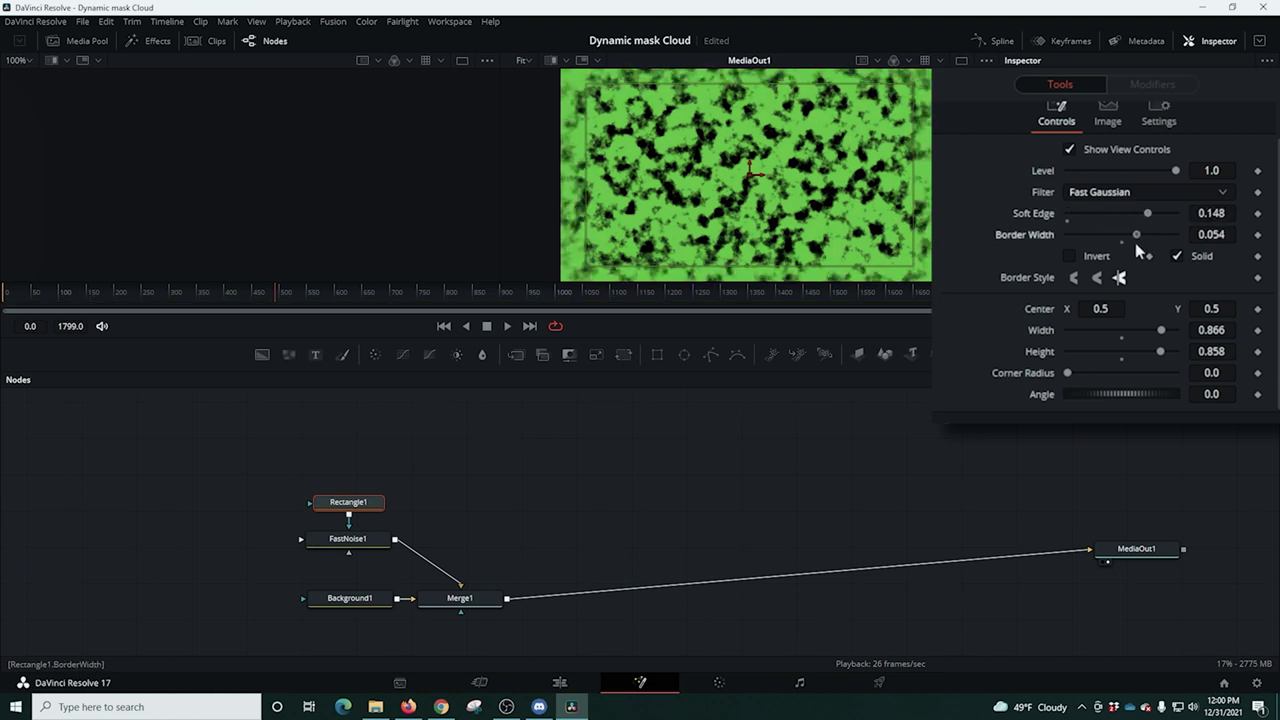
drag(1162, 337, 1134, 361)
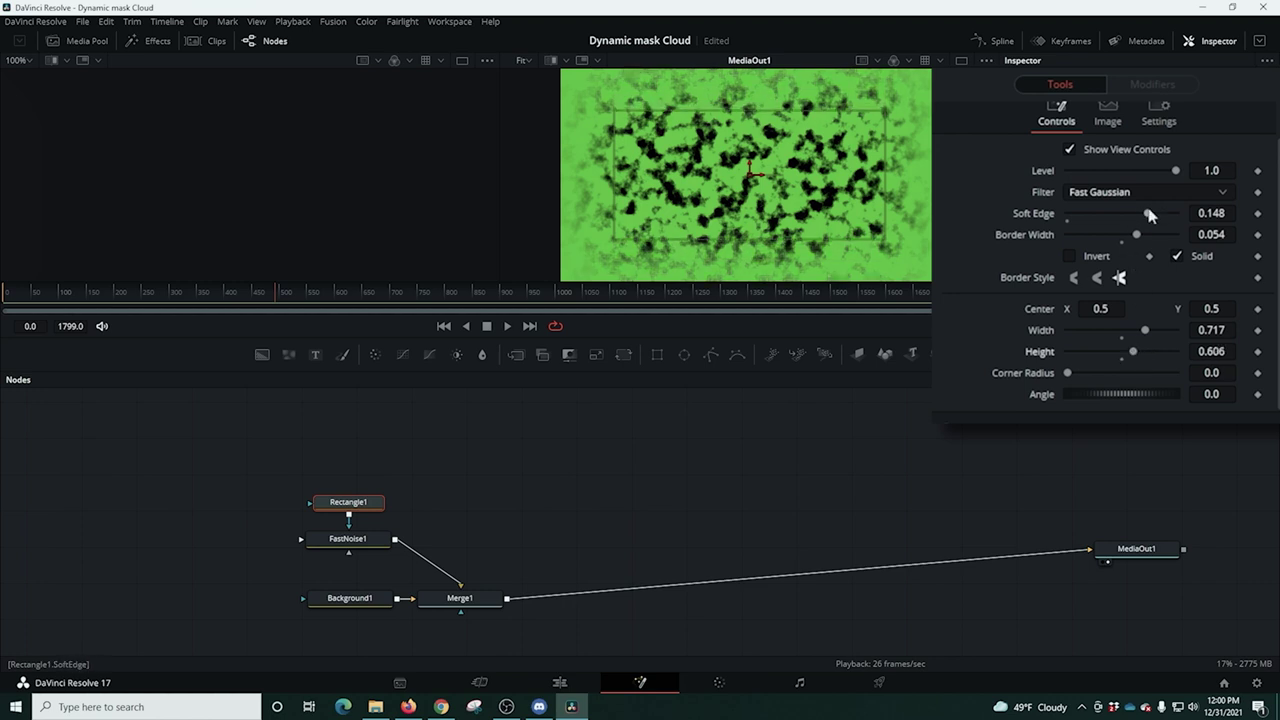
drag(1148, 215, 1112, 230)
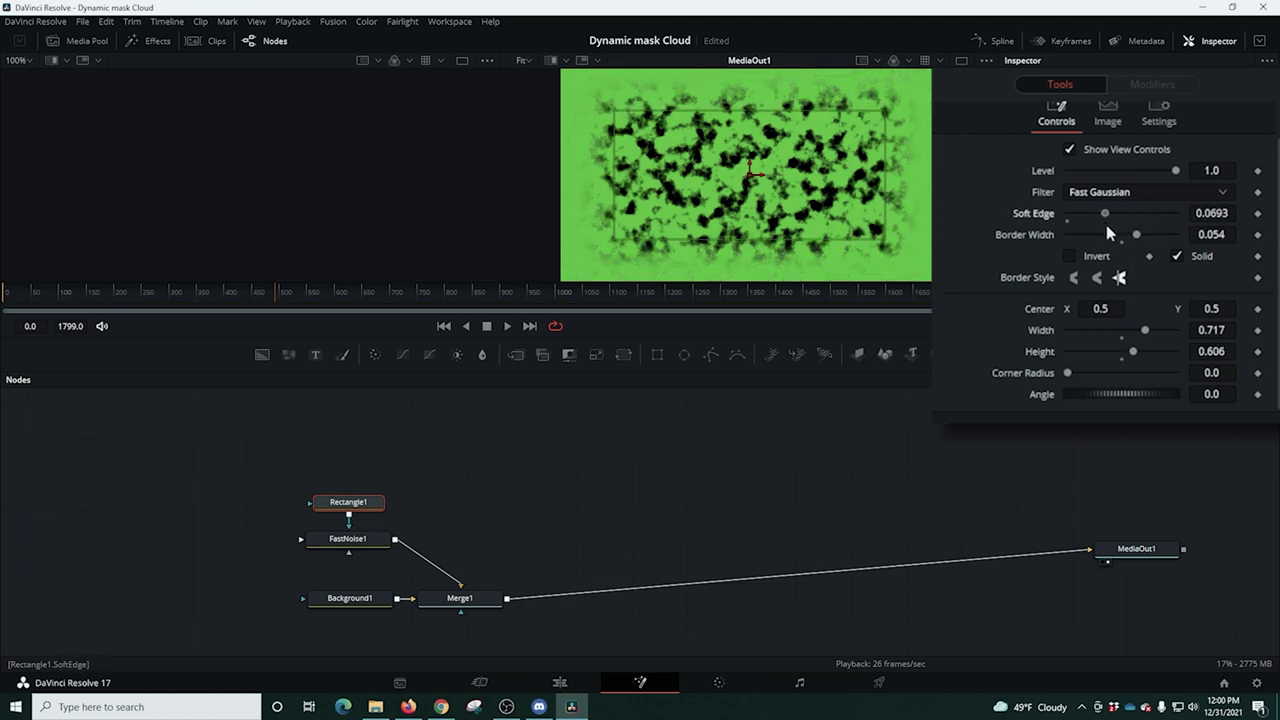
drag(1108, 233, 1136, 240)
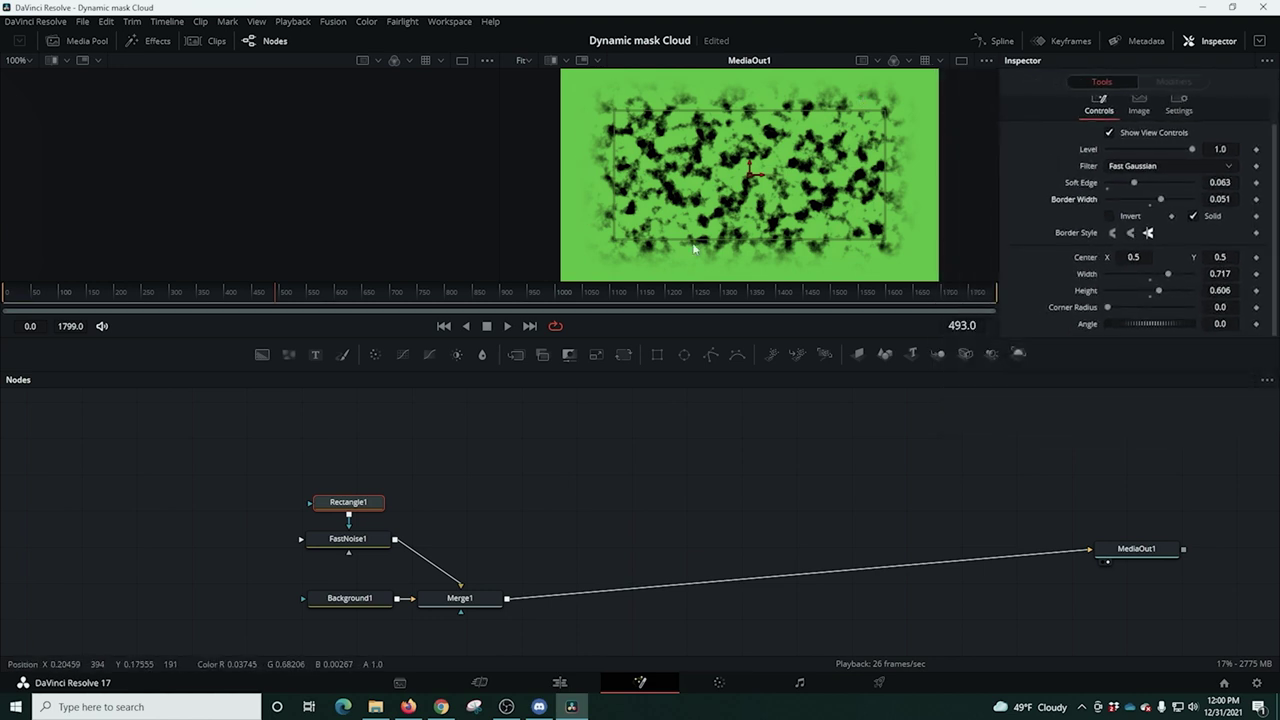
click(507, 327)
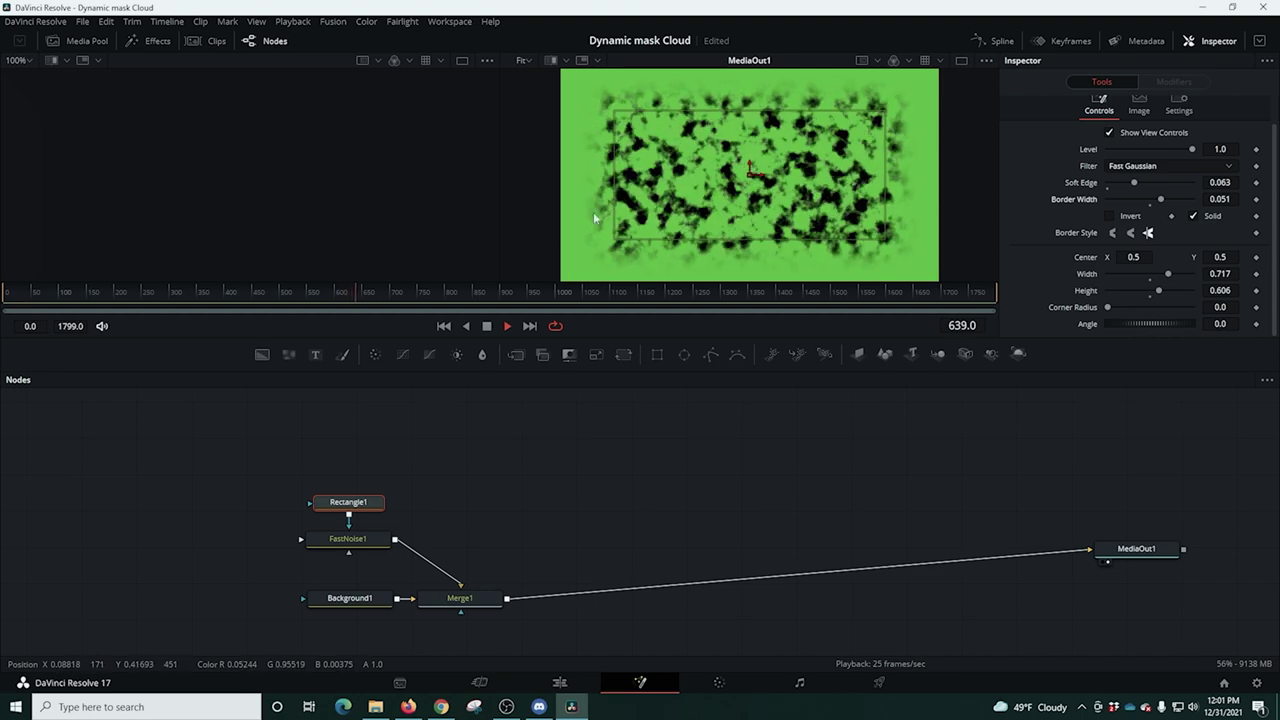
click(487, 326)
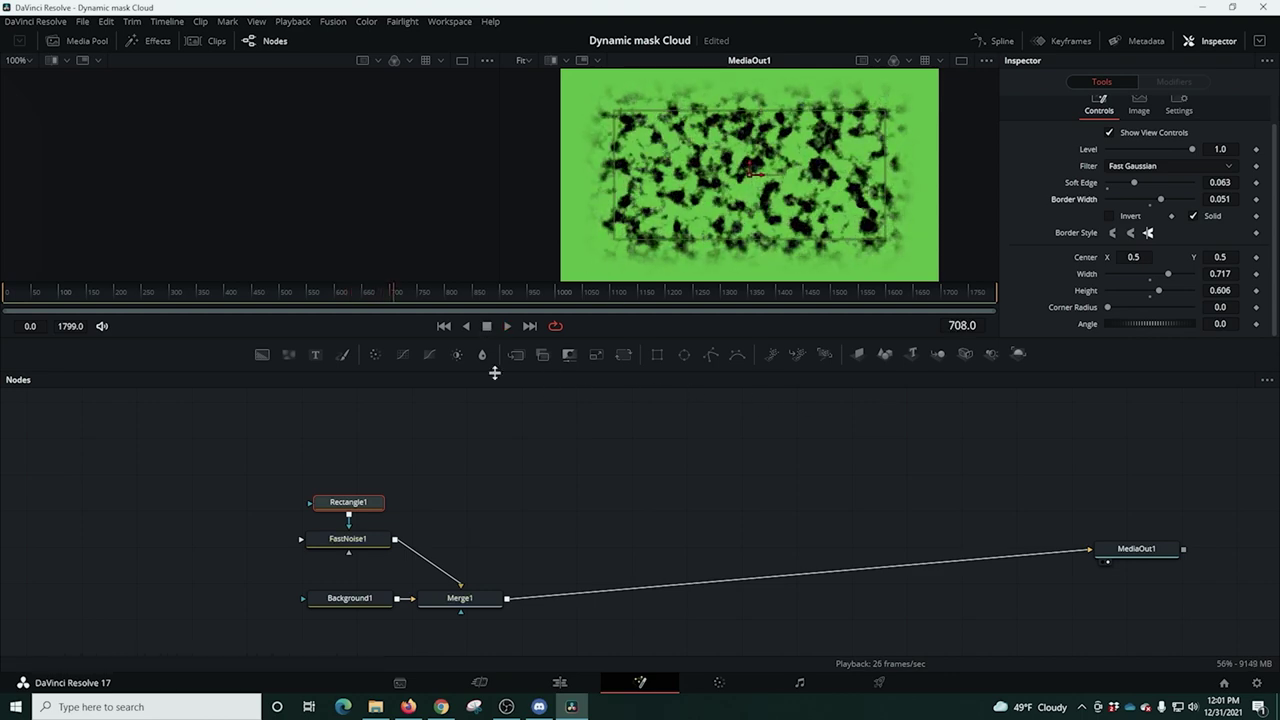
On the Edit page, move the V1 composition to V3, shift clips down a track, and replay
click(562, 682)
drag(510, 472, 486, 343)
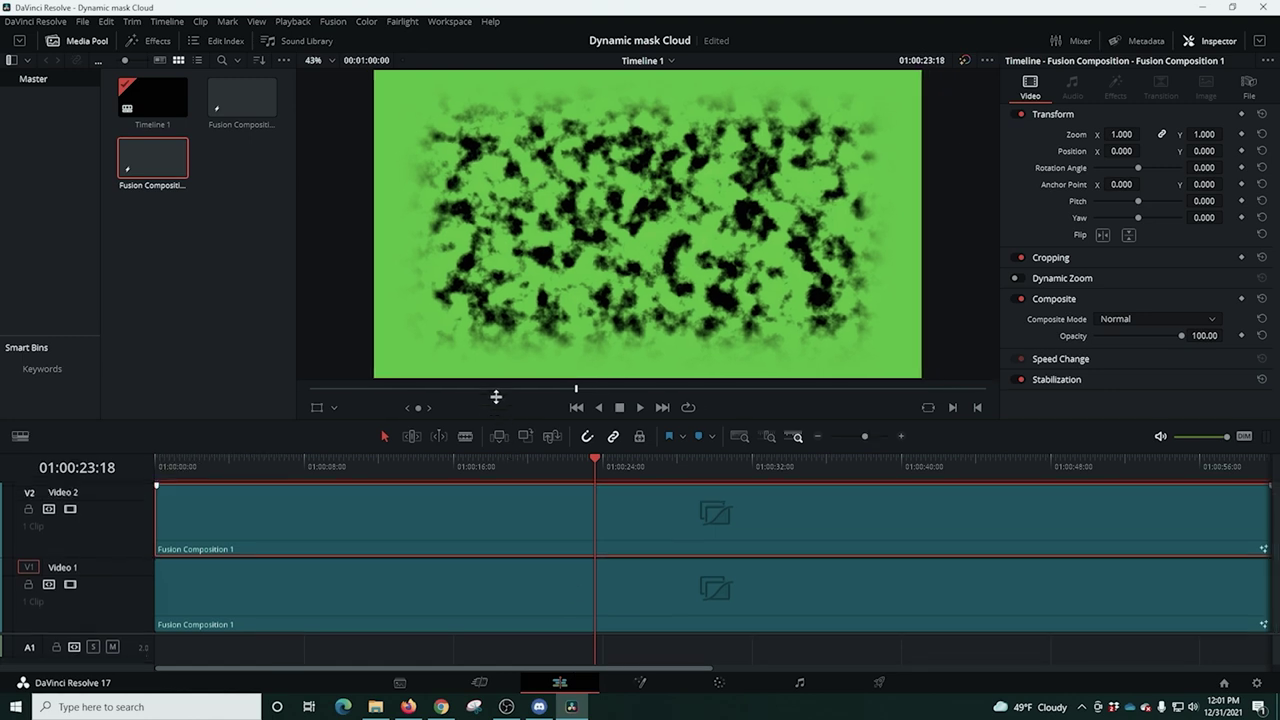
drag(422, 578, 419, 433)
drag(344, 509, 337, 556)
drag(360, 432, 362, 477)
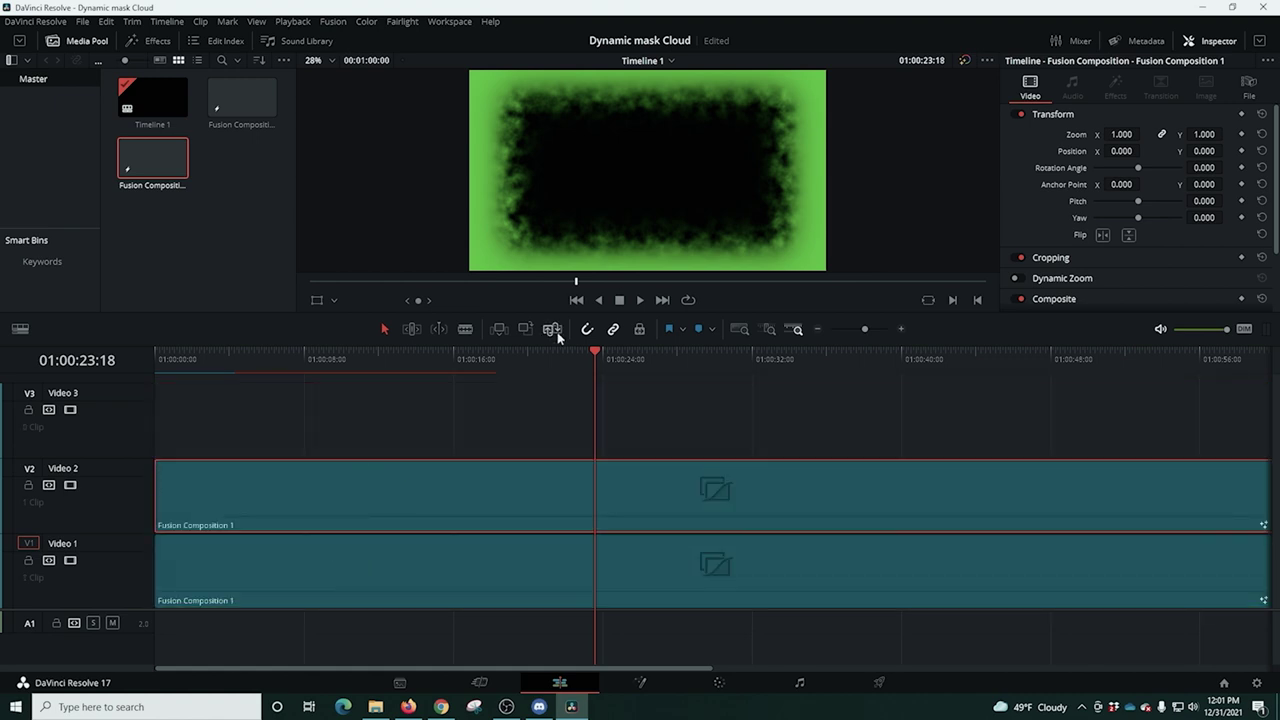
click(576, 300)
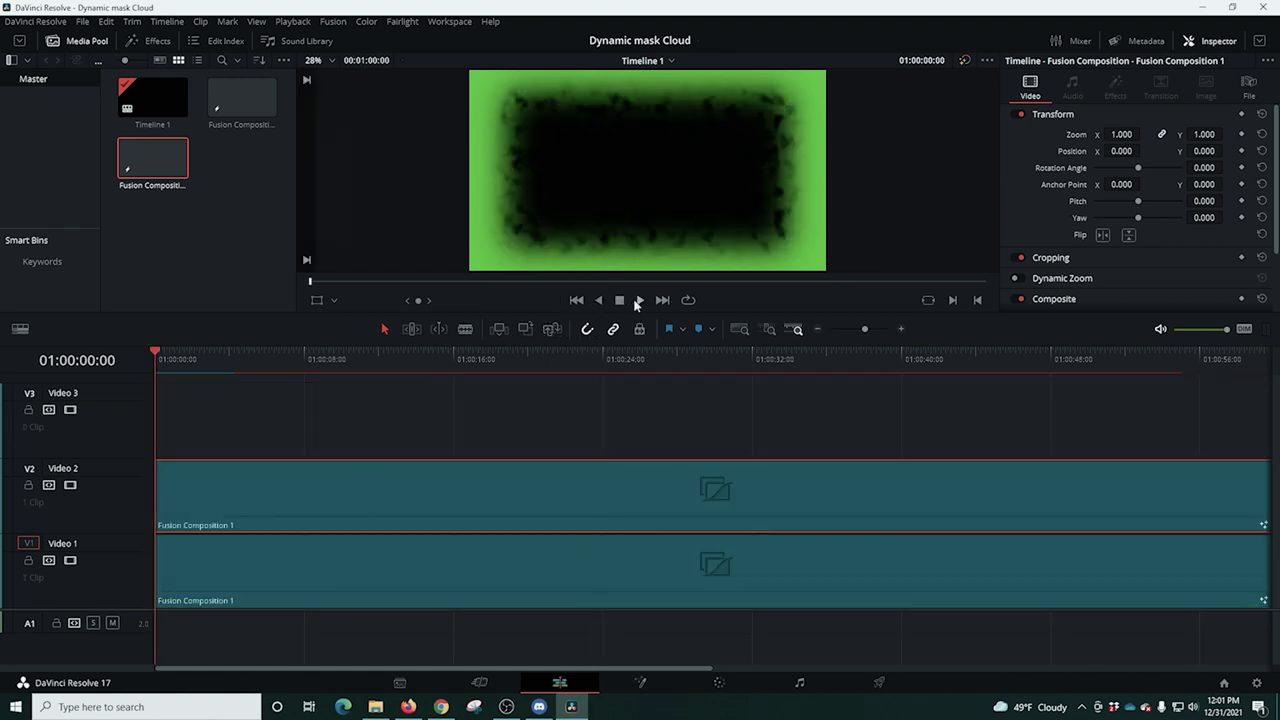
click(640, 300)
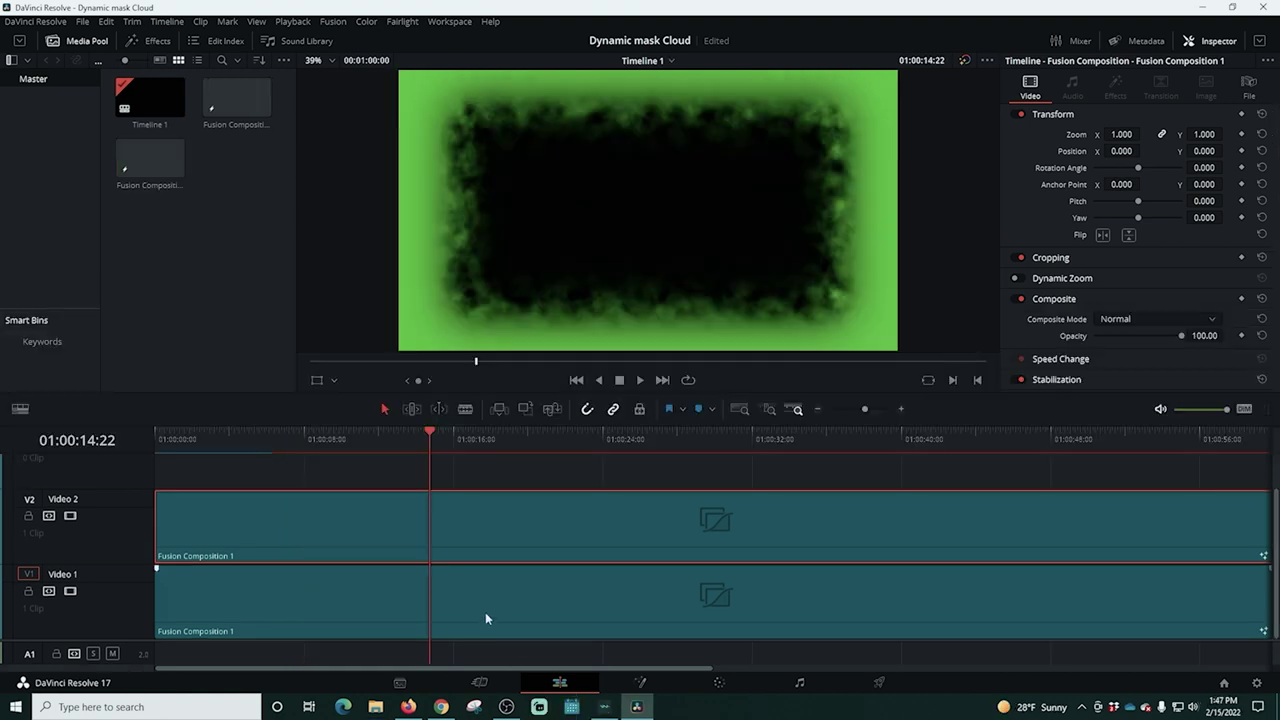
click(488, 611)
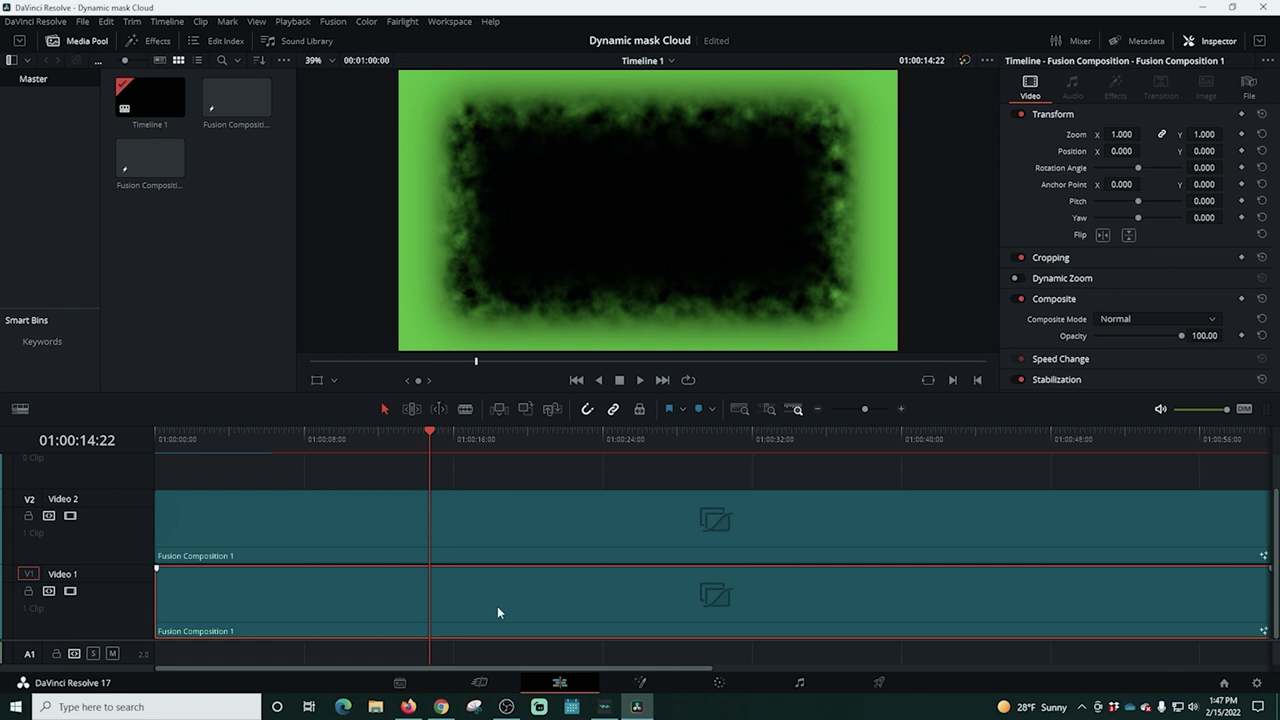
Open the V1 clip in the Fusion page and set Background1's colour to white
right_click(521, 593)
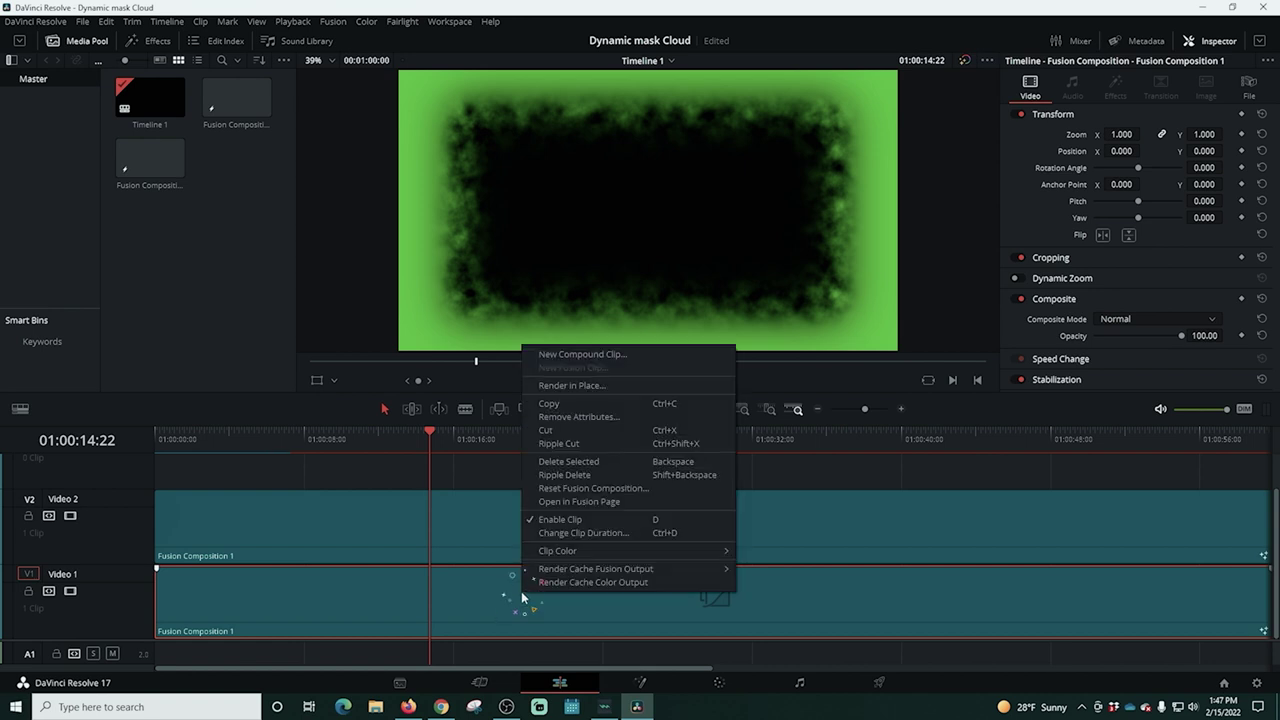
click(568, 503)
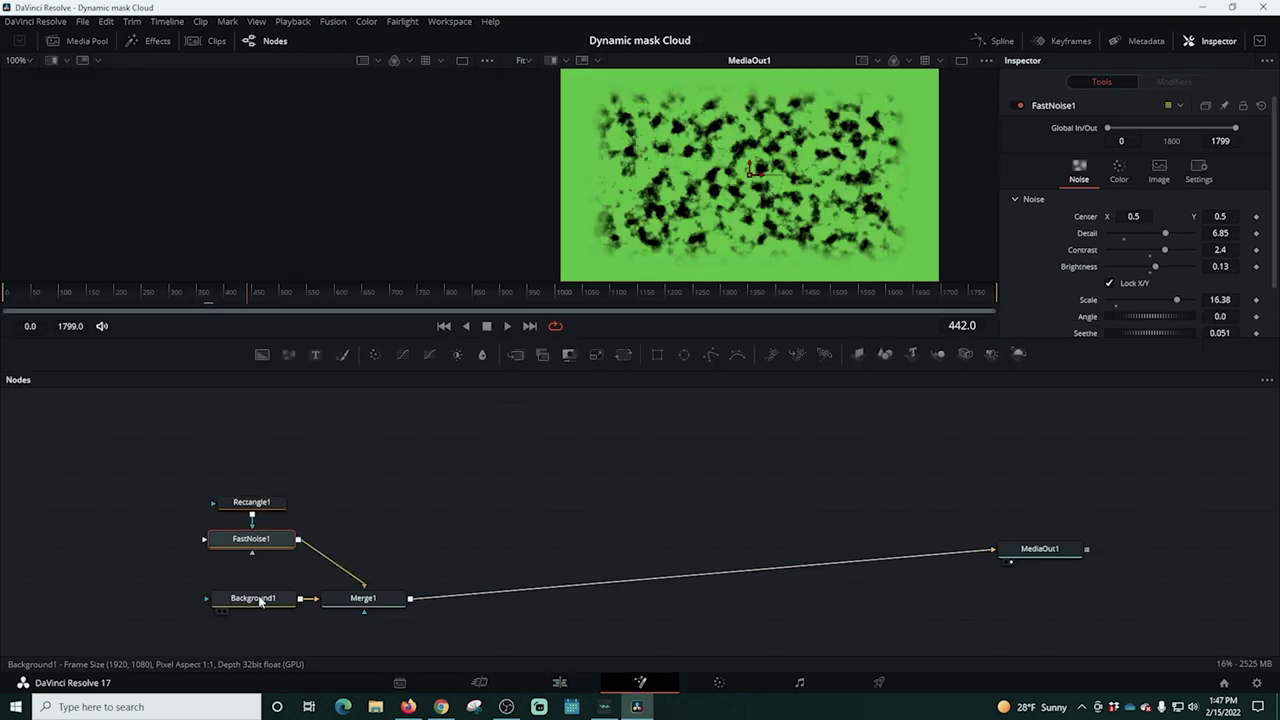
click(258, 600)
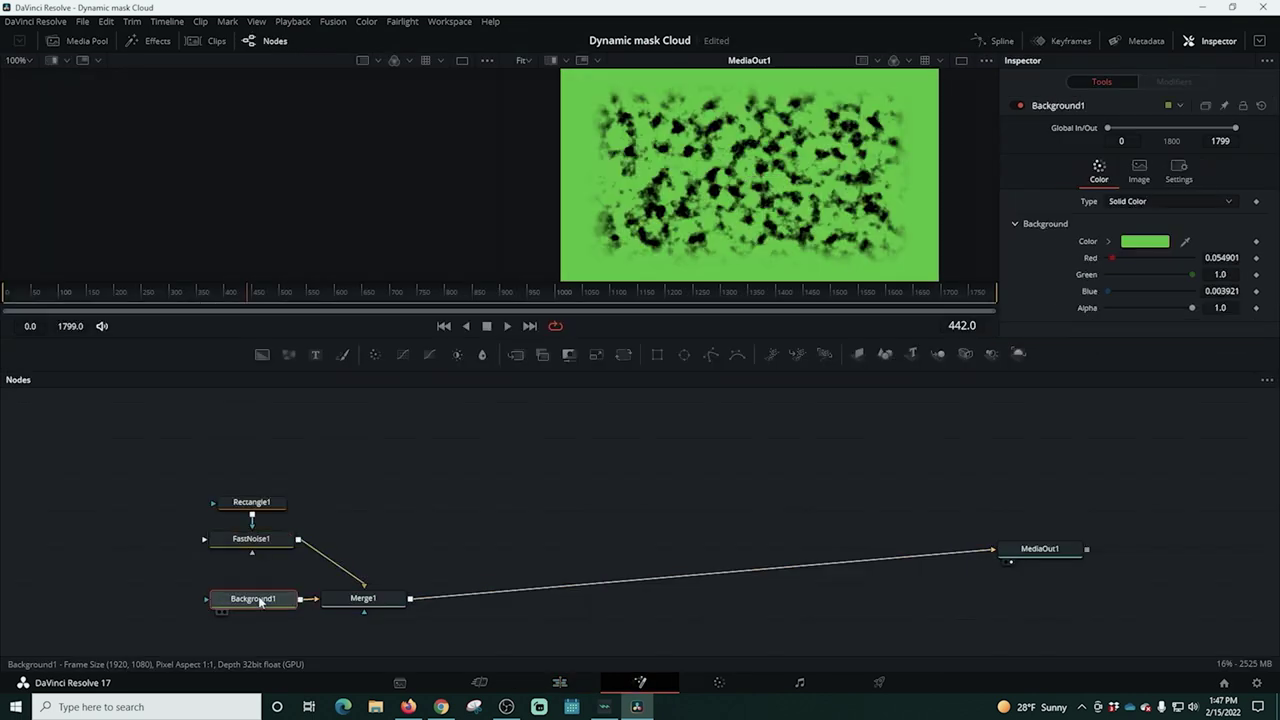
click(1151, 244)
drag(742, 350, 742, 380)
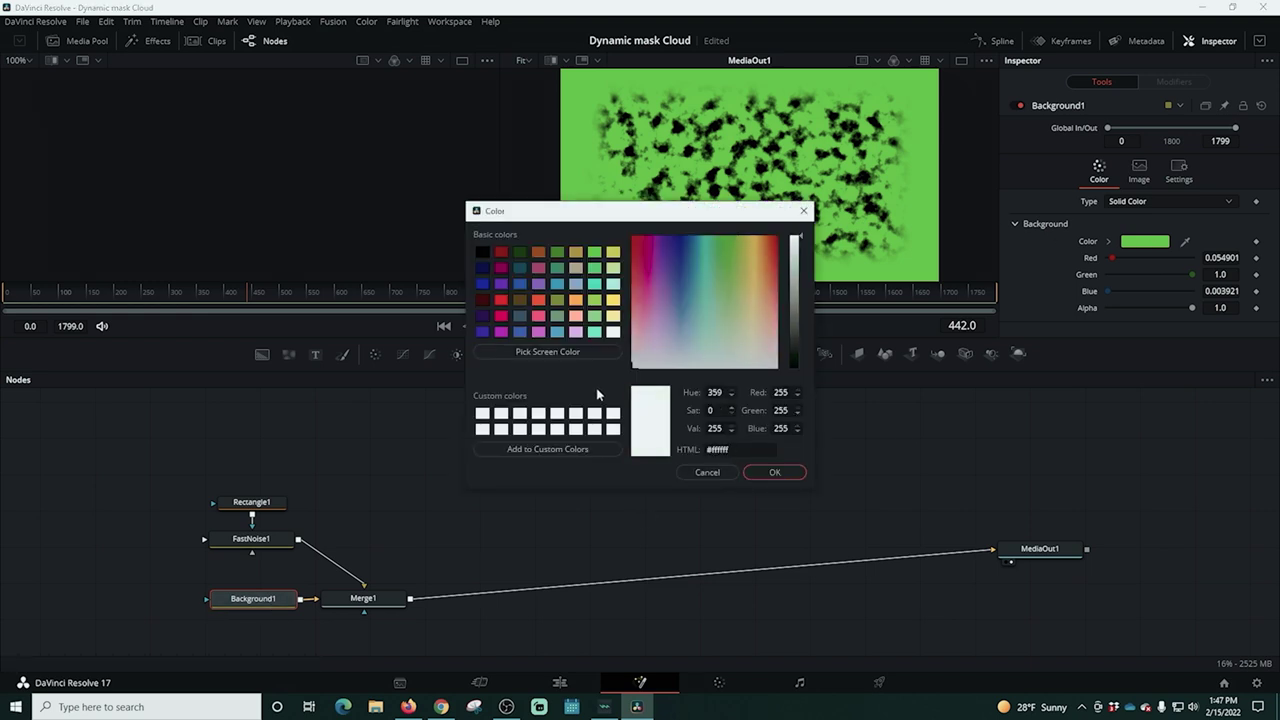
click(774, 472)
Set FastNoise1's Color 1 to white and return to the Edit page at 01:00:17:10
click(363, 598)
click(257, 541)
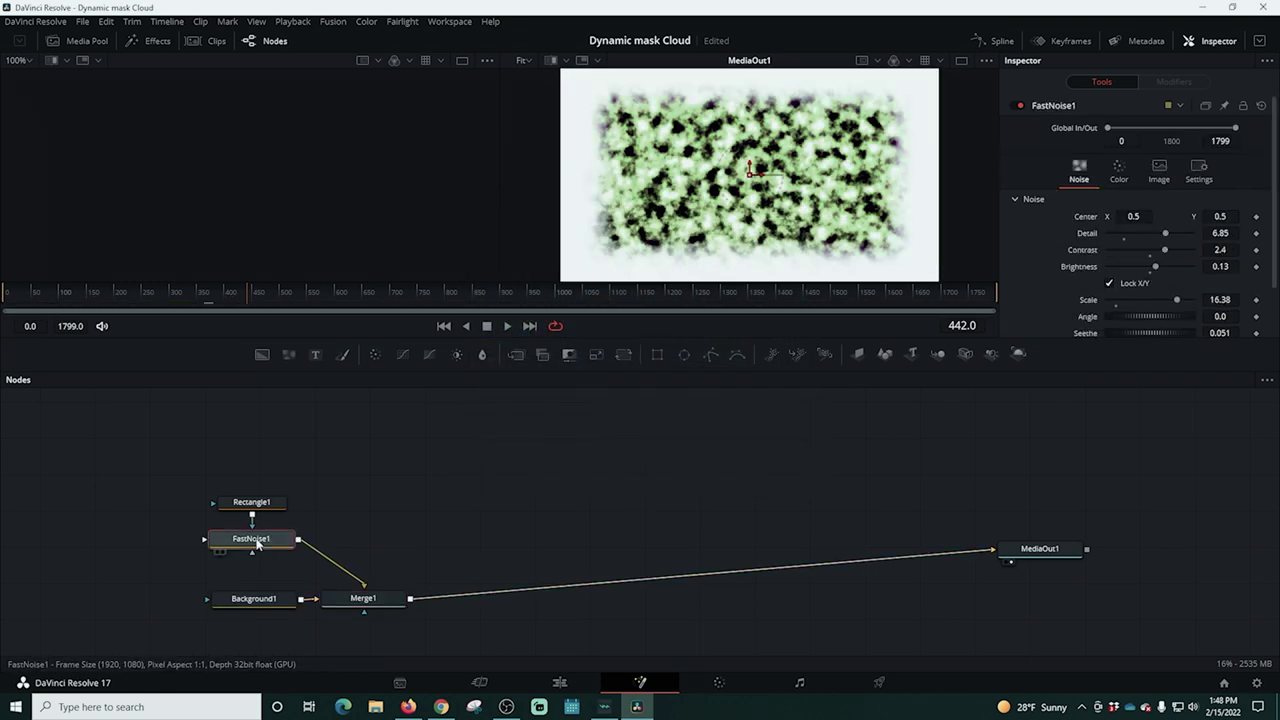
click(1119, 172)
scroll(1150, 250, down, 2)
click(1145, 264)
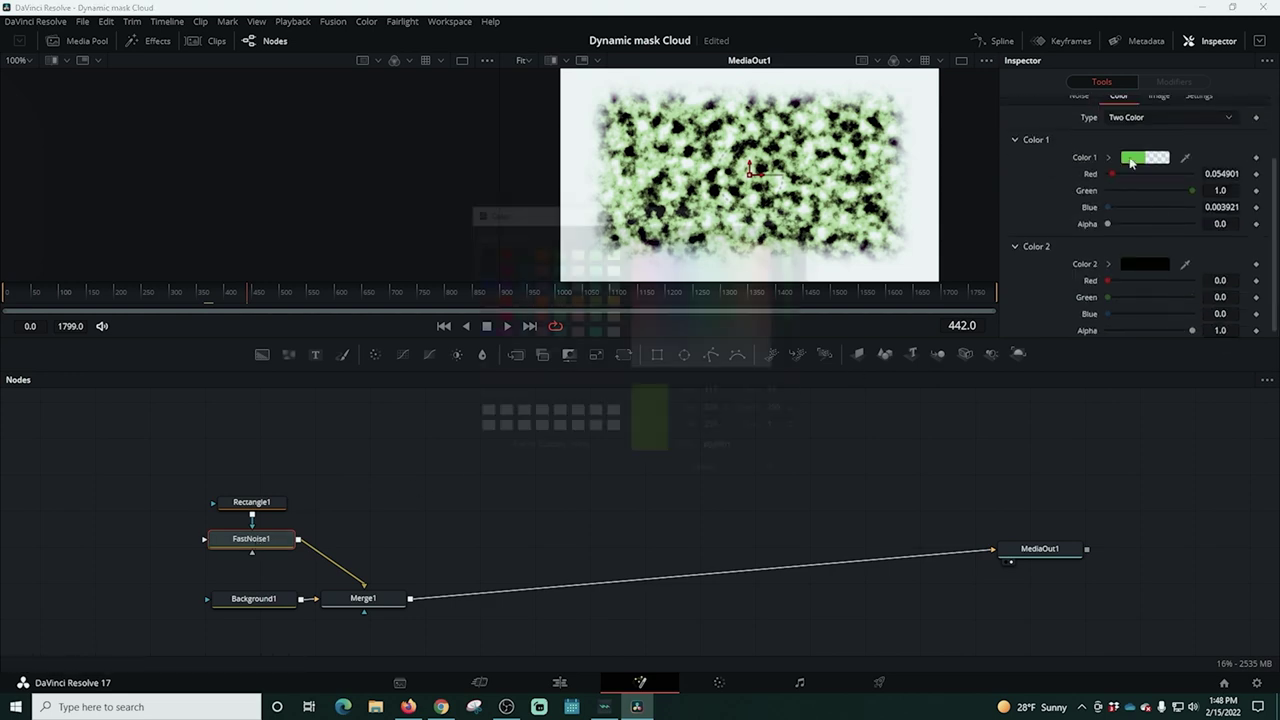
click(774, 472)
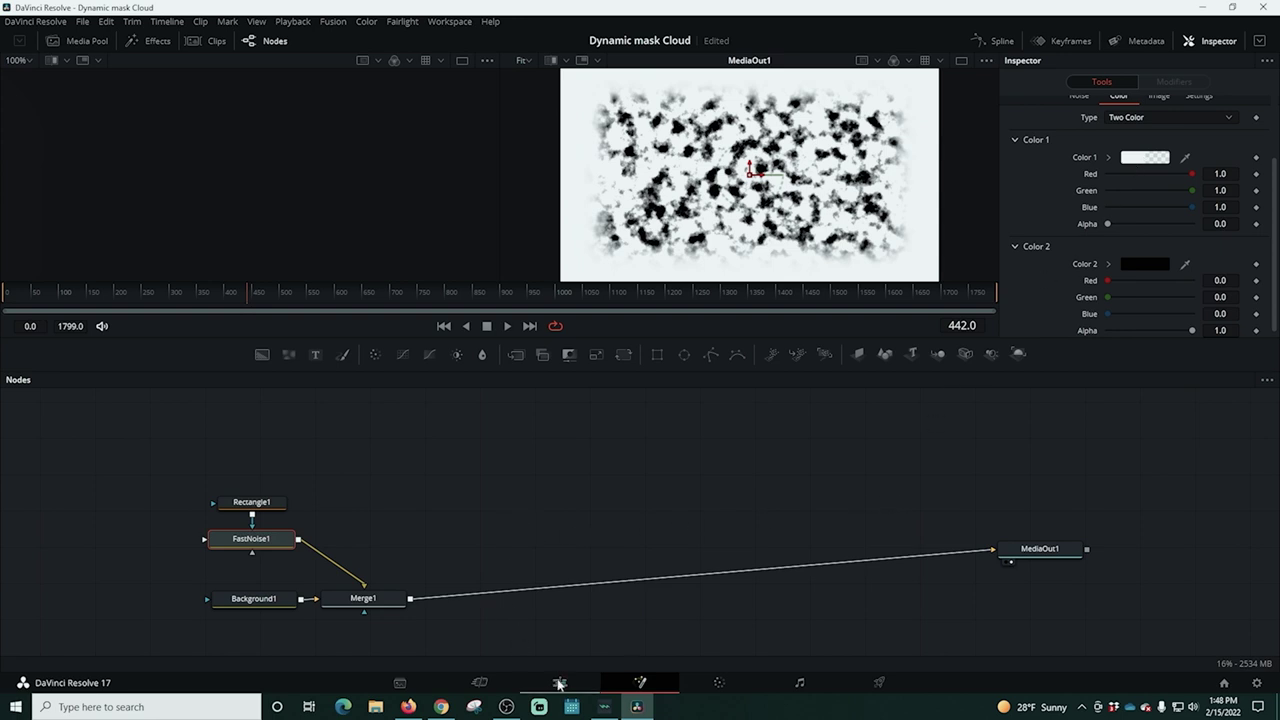
click(559, 682)
click(479, 469)
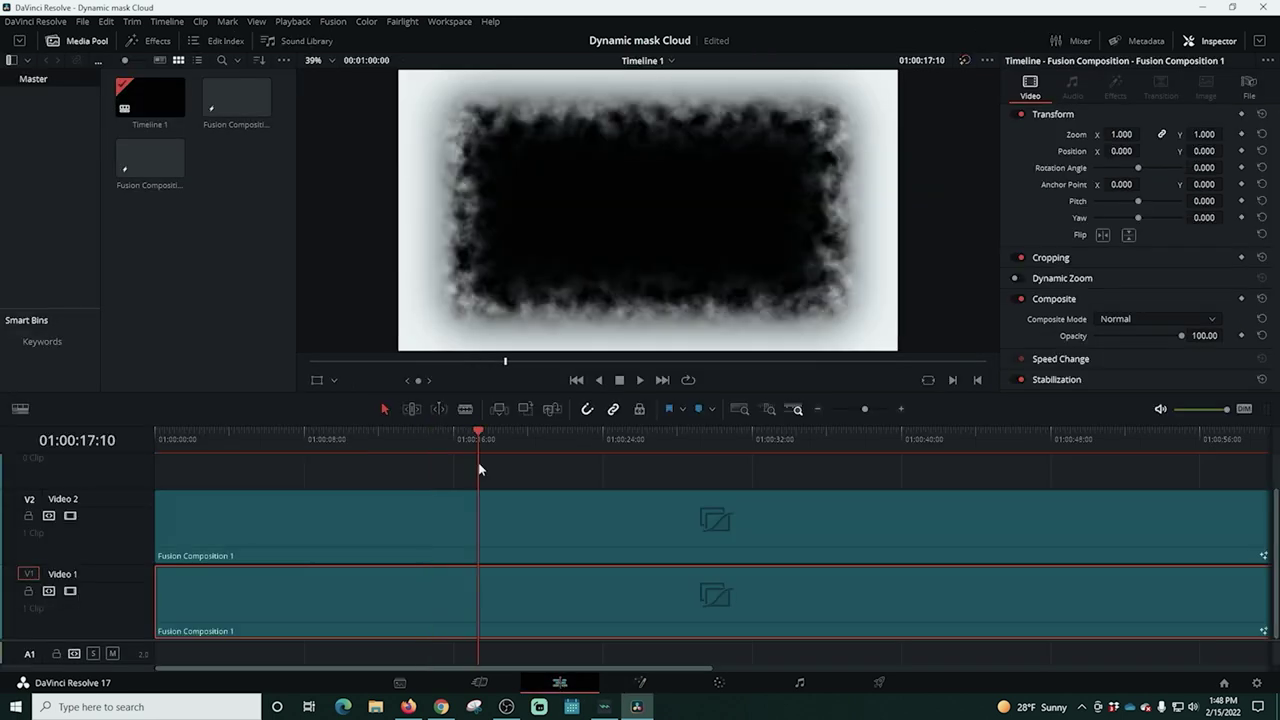
On the Deliver page, name the render 'White Clouds' and choose its save location
click(879, 682)
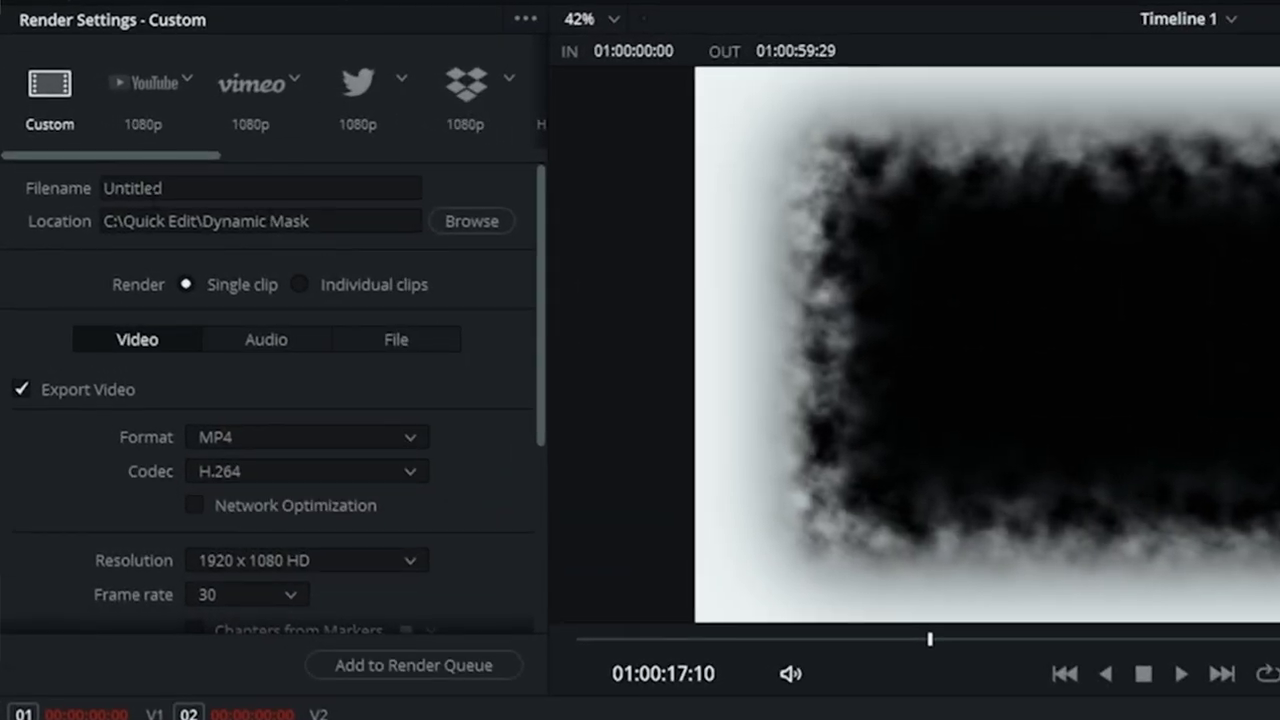
double_click(90, 165)
text(White Clou)
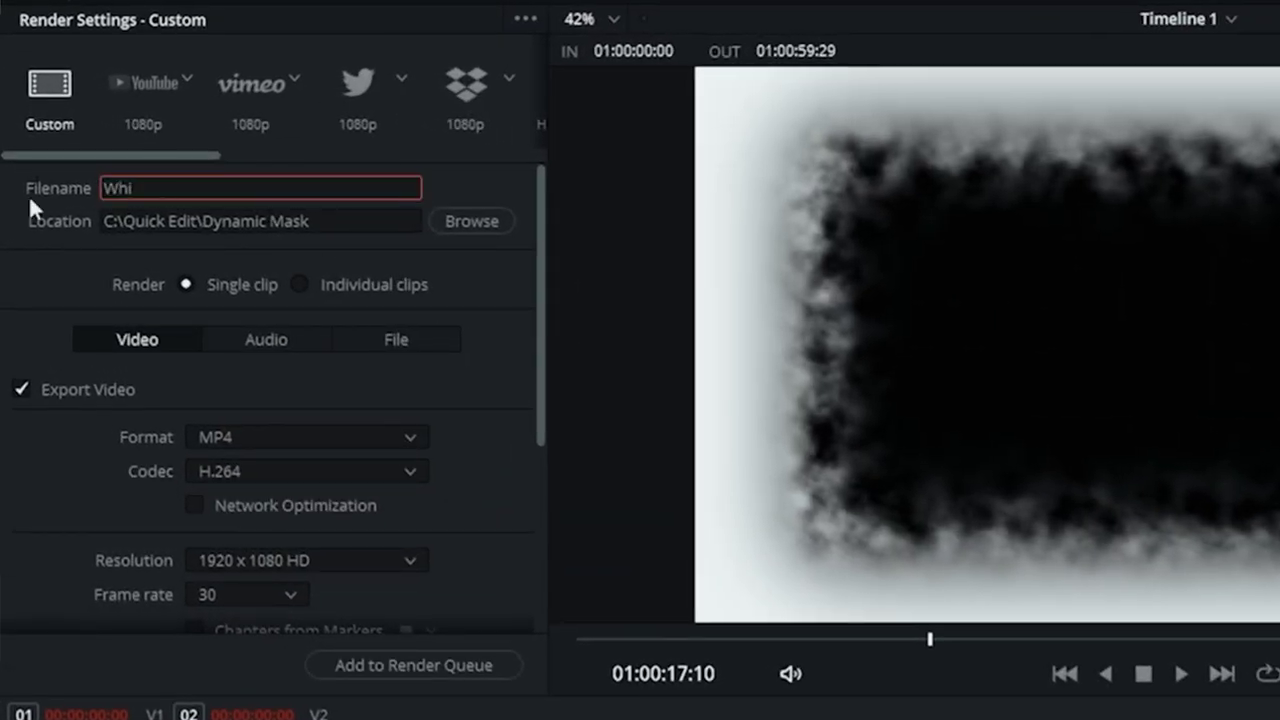
text(ds)
click(445, 228)
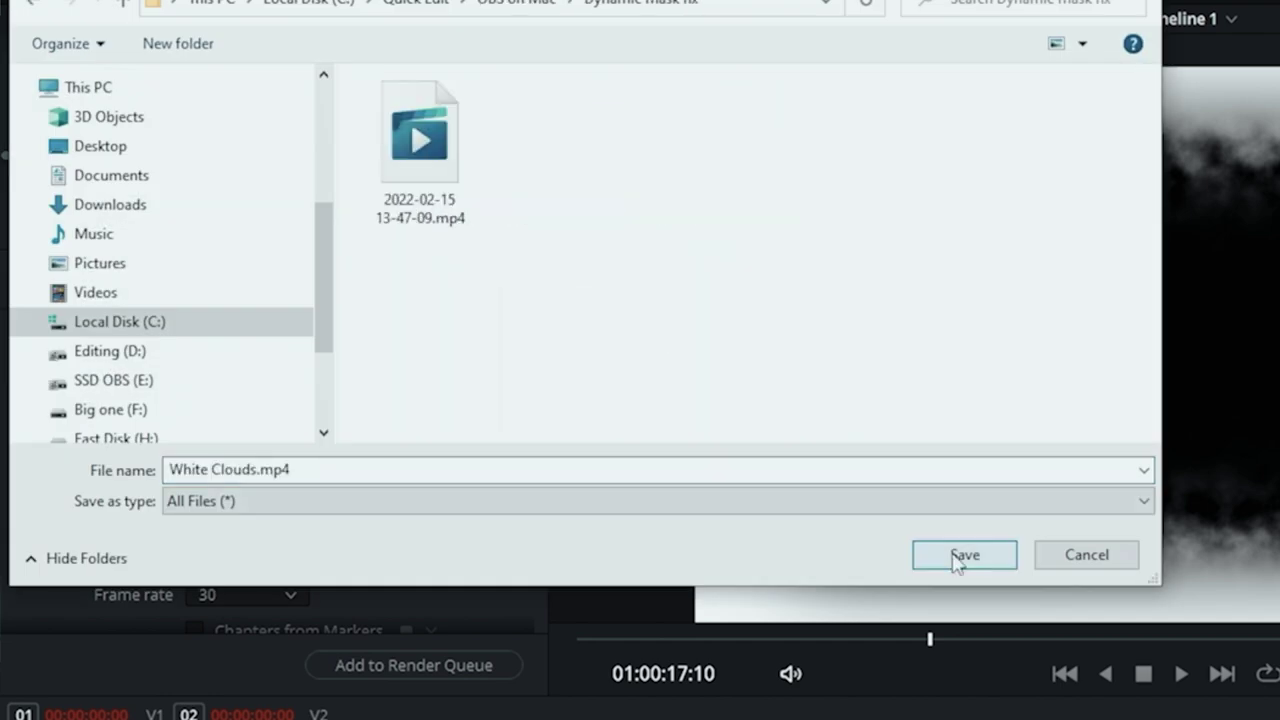
click(960, 556)
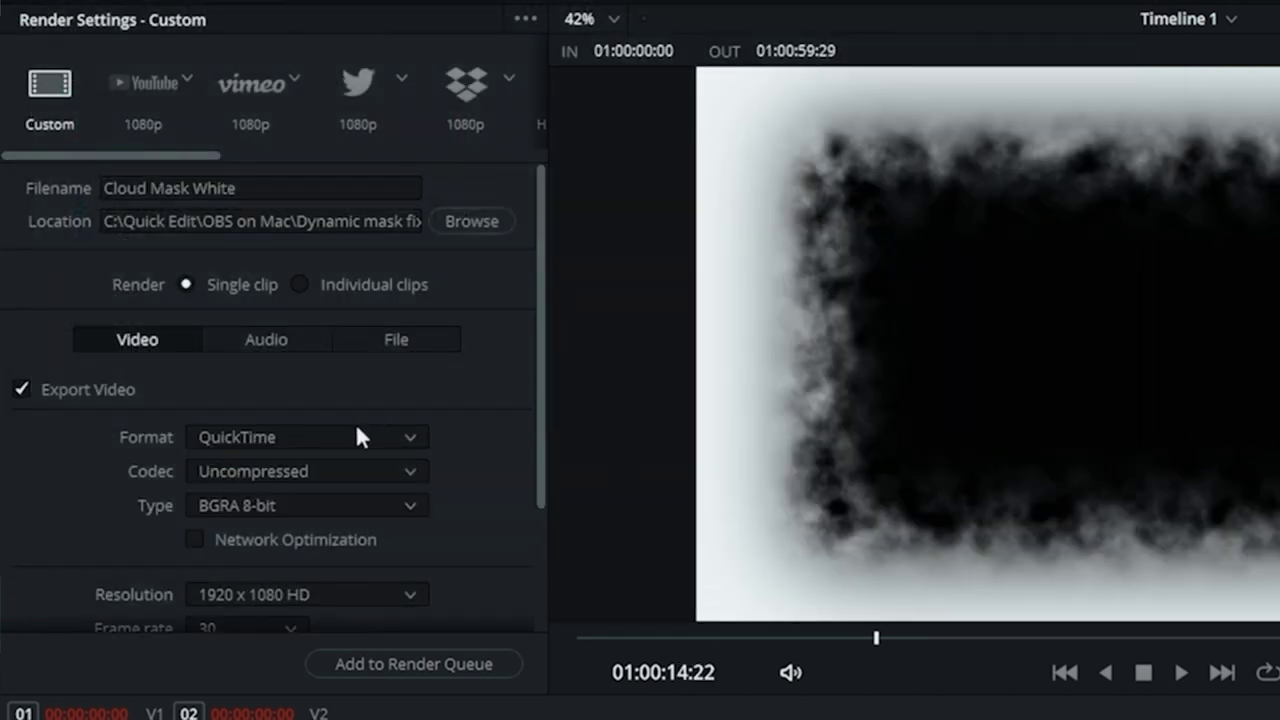
Set the format to MP4, add the job to the render queue, and render it
click(356, 437)
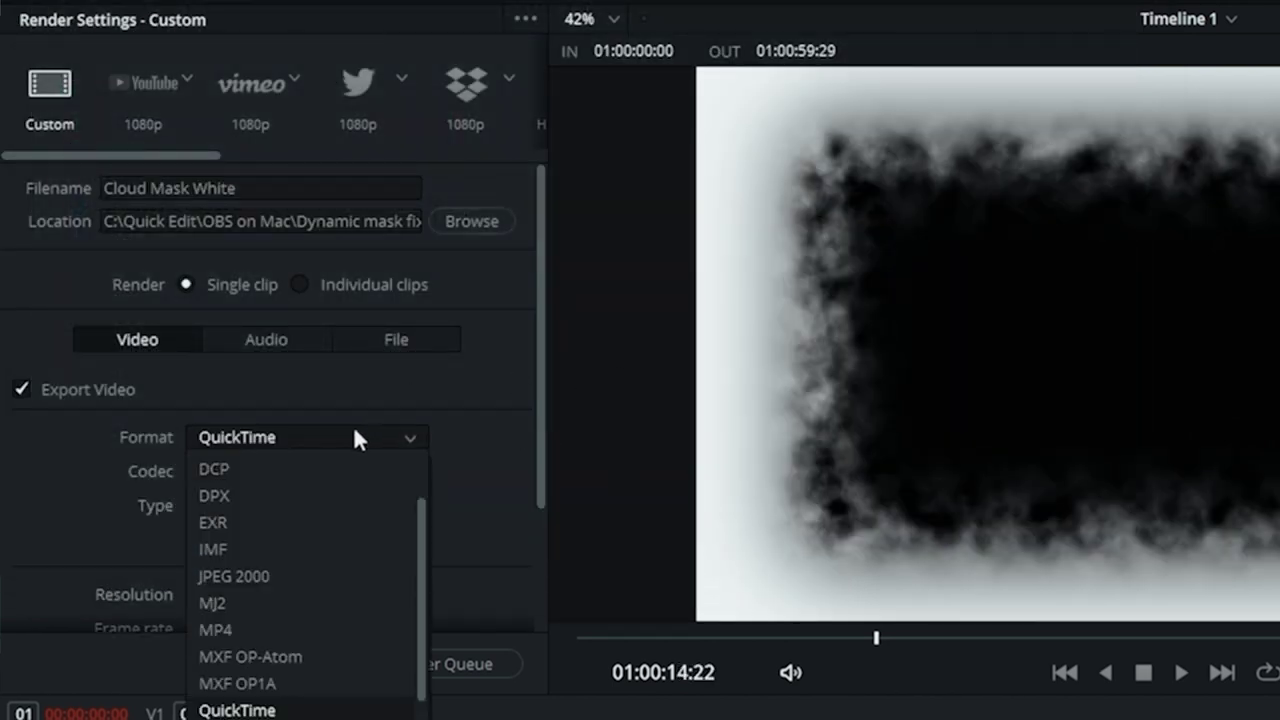
scroll(266, 602, down, 1)
click(266, 602)
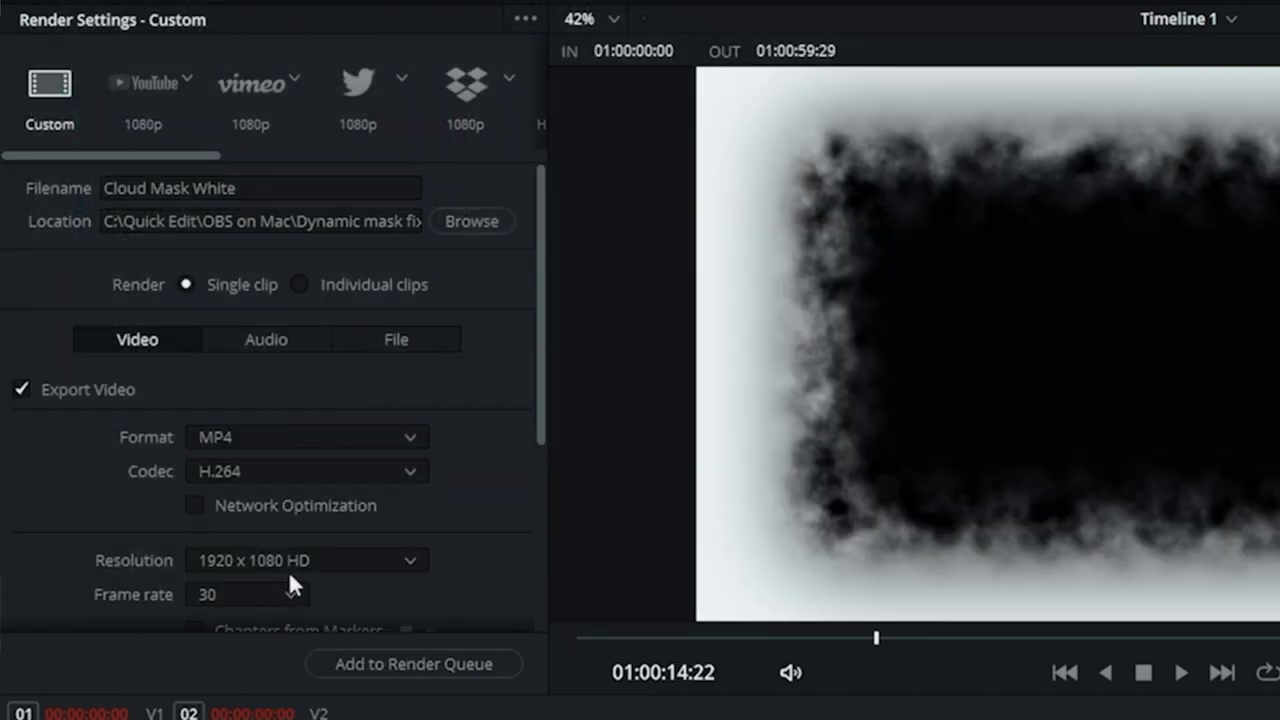
scroll(486, 505, down, 2)
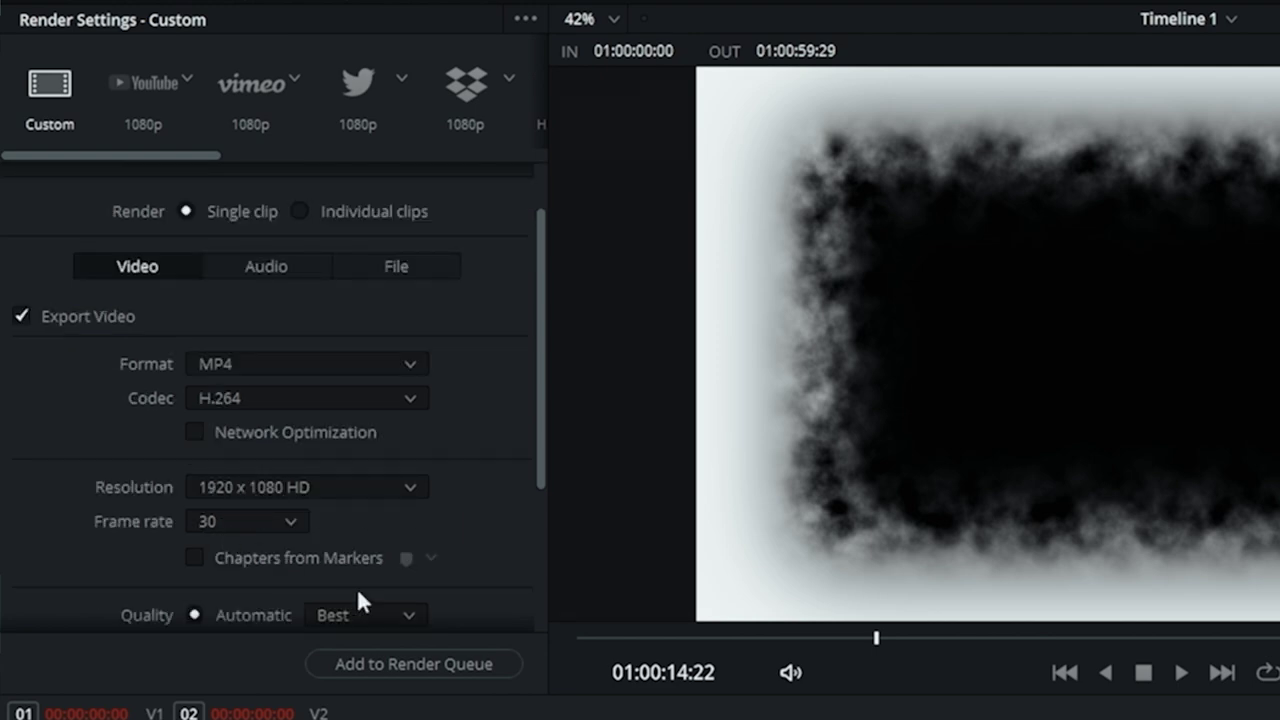
click(434, 665)
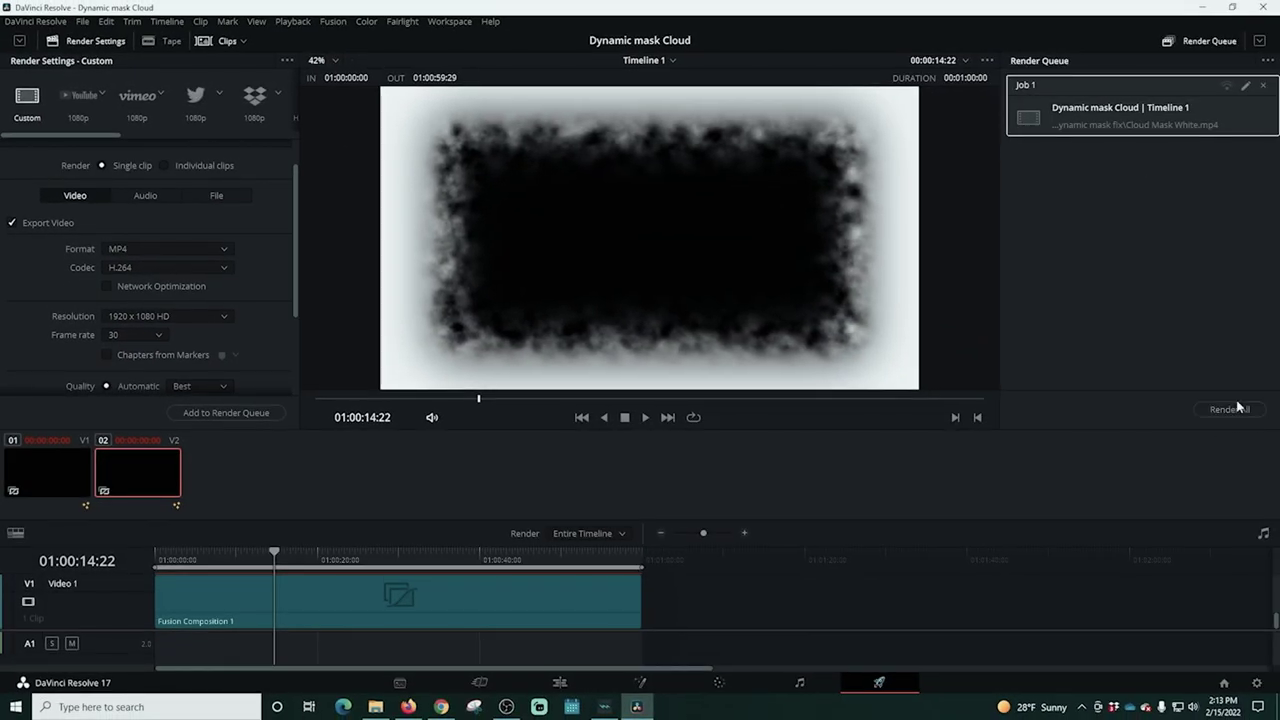
click(1238, 409)
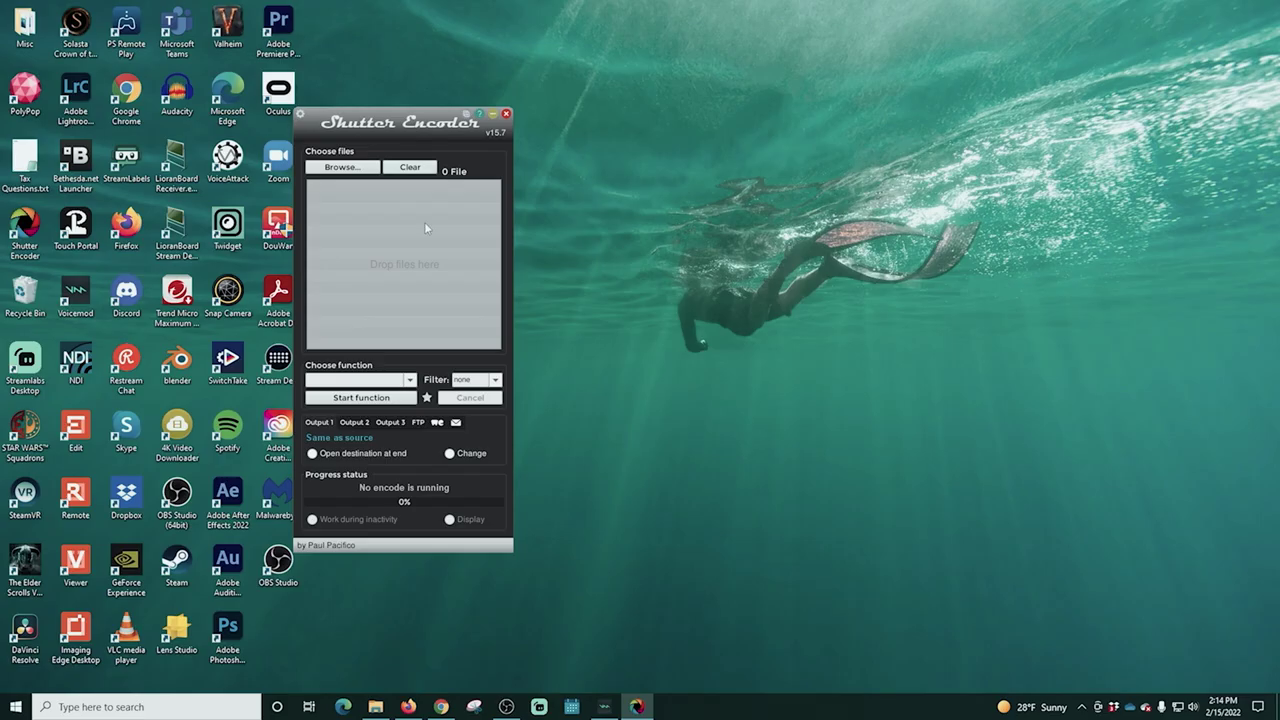
Load Cloud Mask White.mp4 from the Dynamic mask fix folder and start its VP9 .webm conversion
click(375, 707)
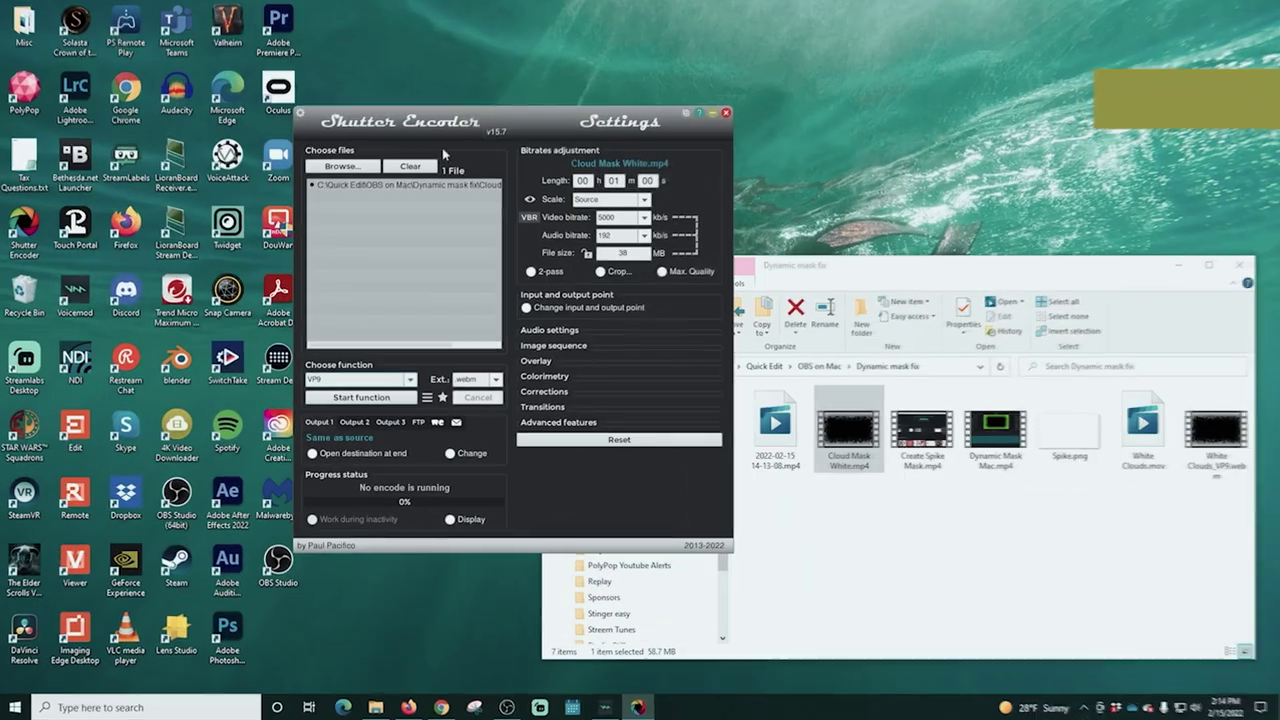
drag(368, 114, 358, 113)
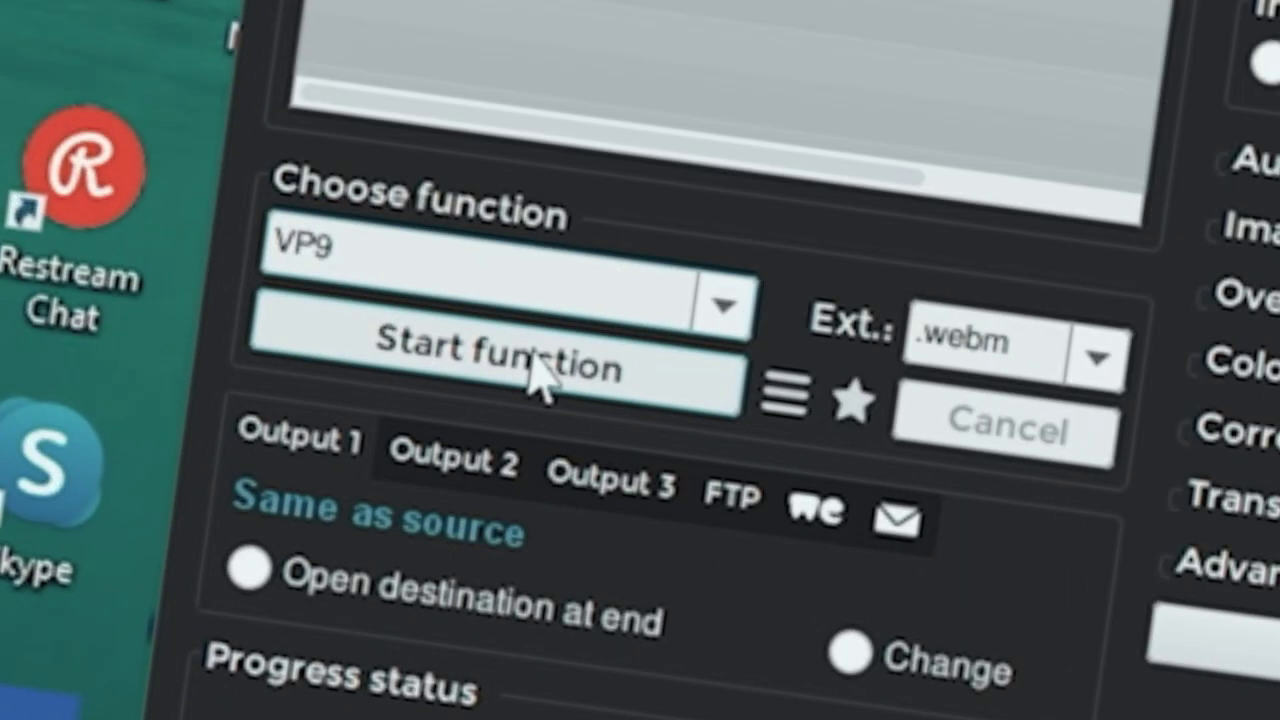
click(243, 389)
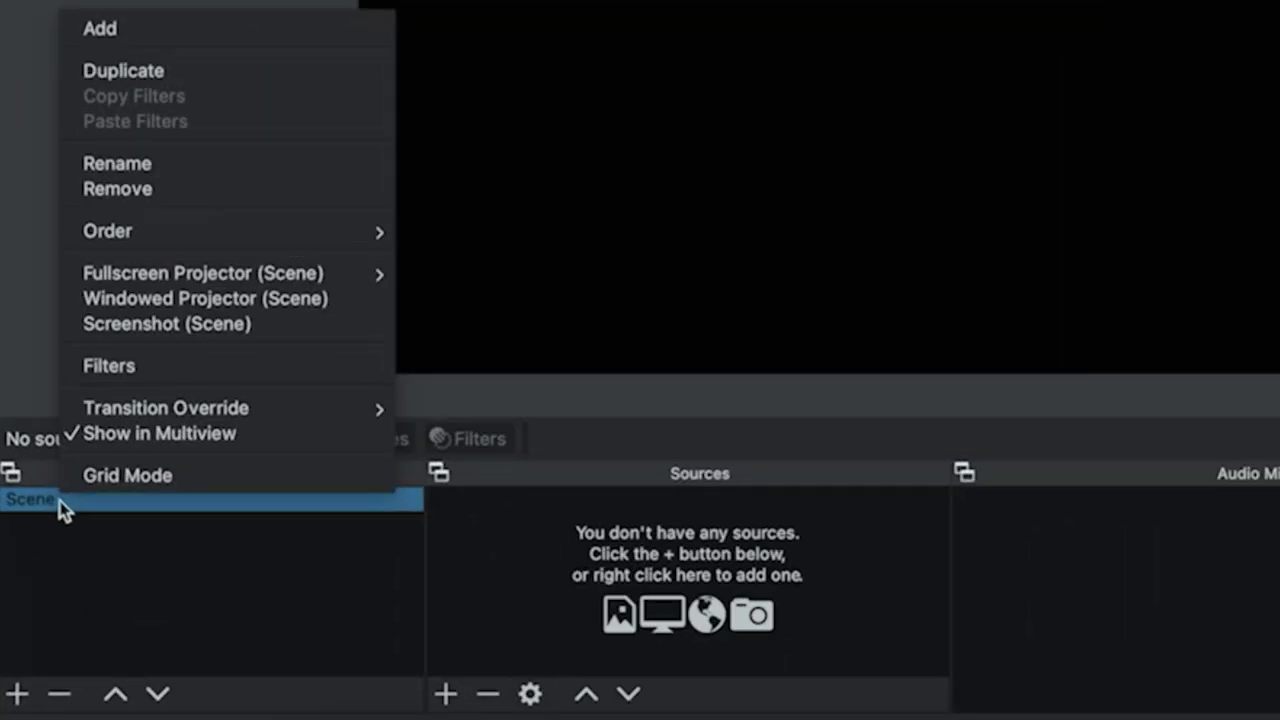
Rename the scene to NS-Cloud
click(186, 166)
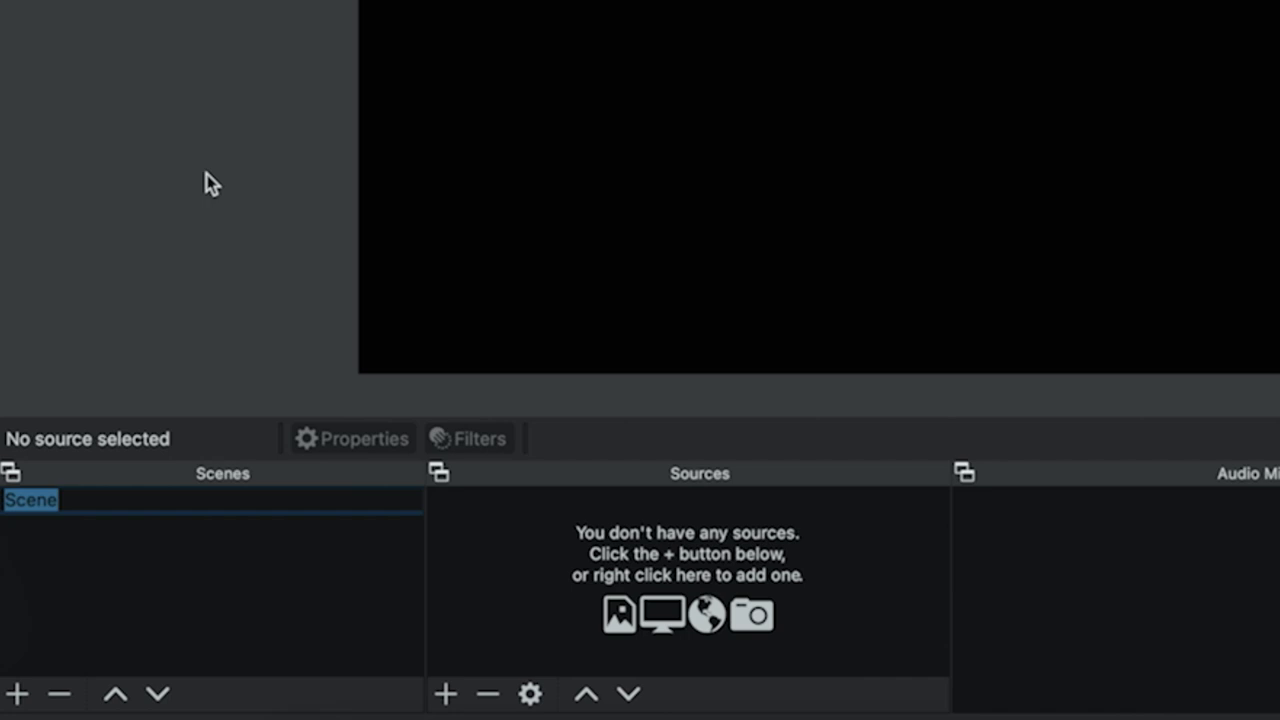
text(NS Cloud)
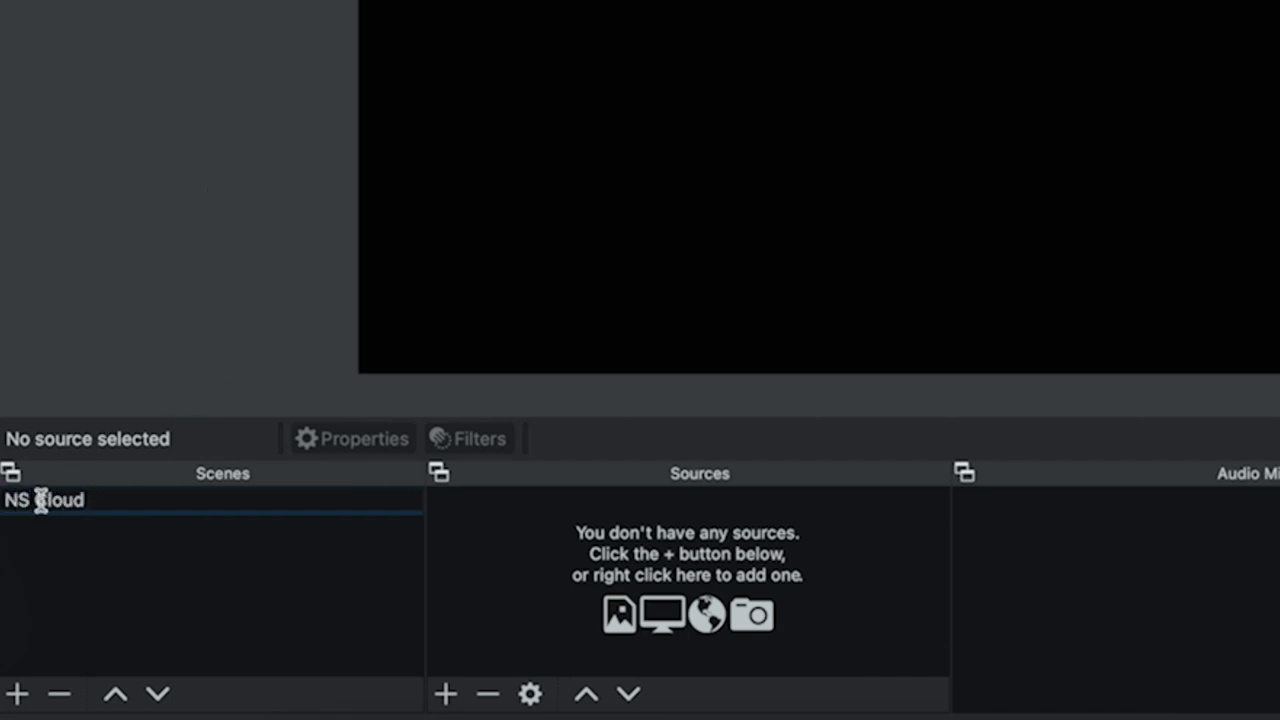
key(BackSpace)
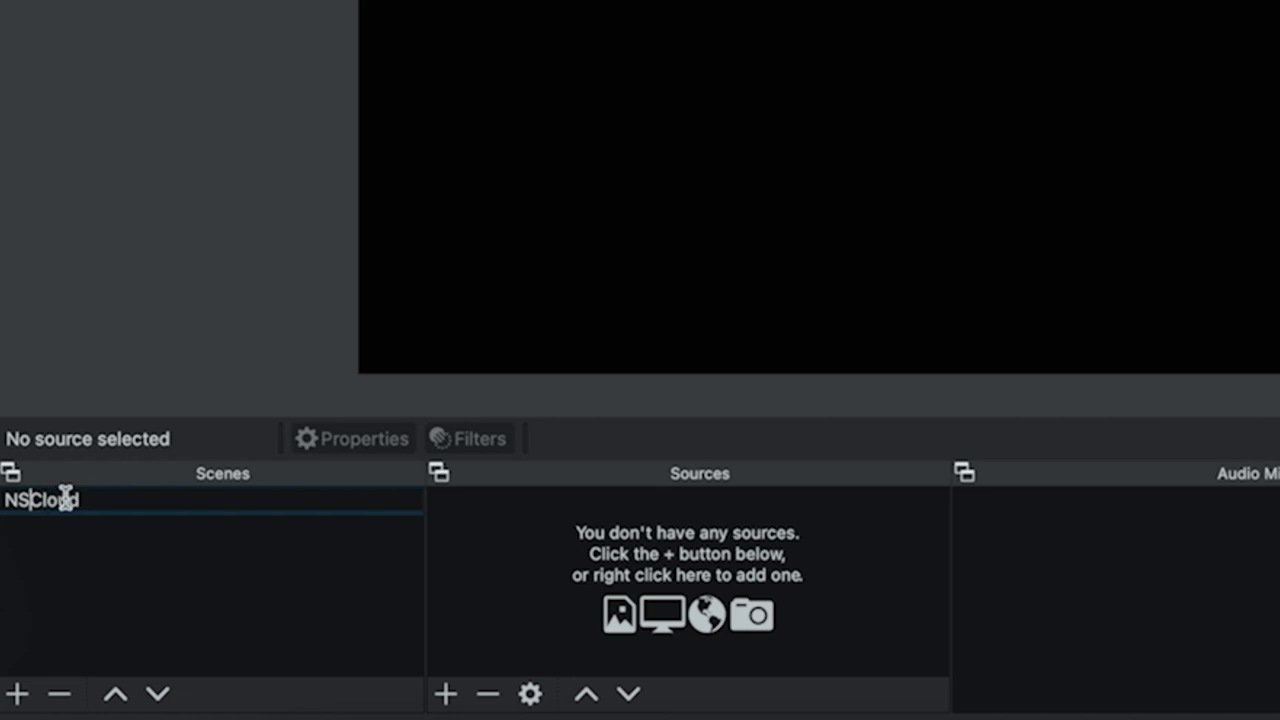
text(-)
key(Return)
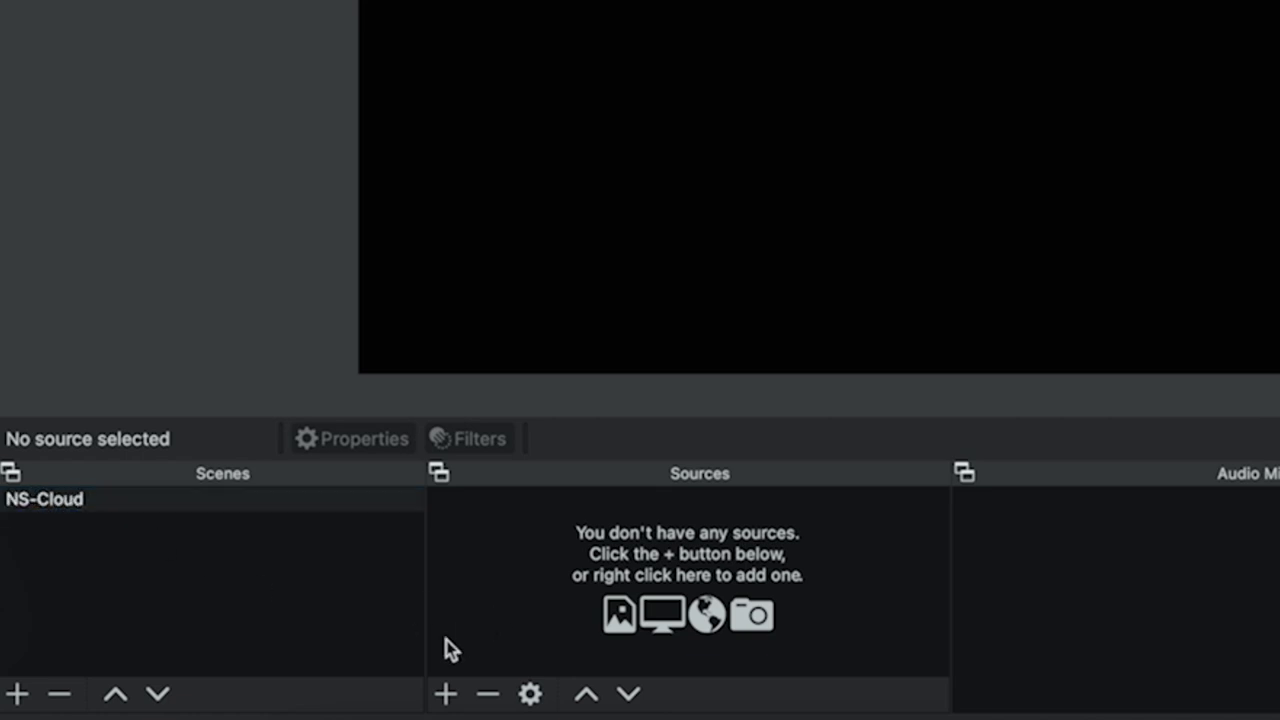
Add a looping Media Source named Cloud Mask playing White Clouds_VP9.webm
click(446, 693)
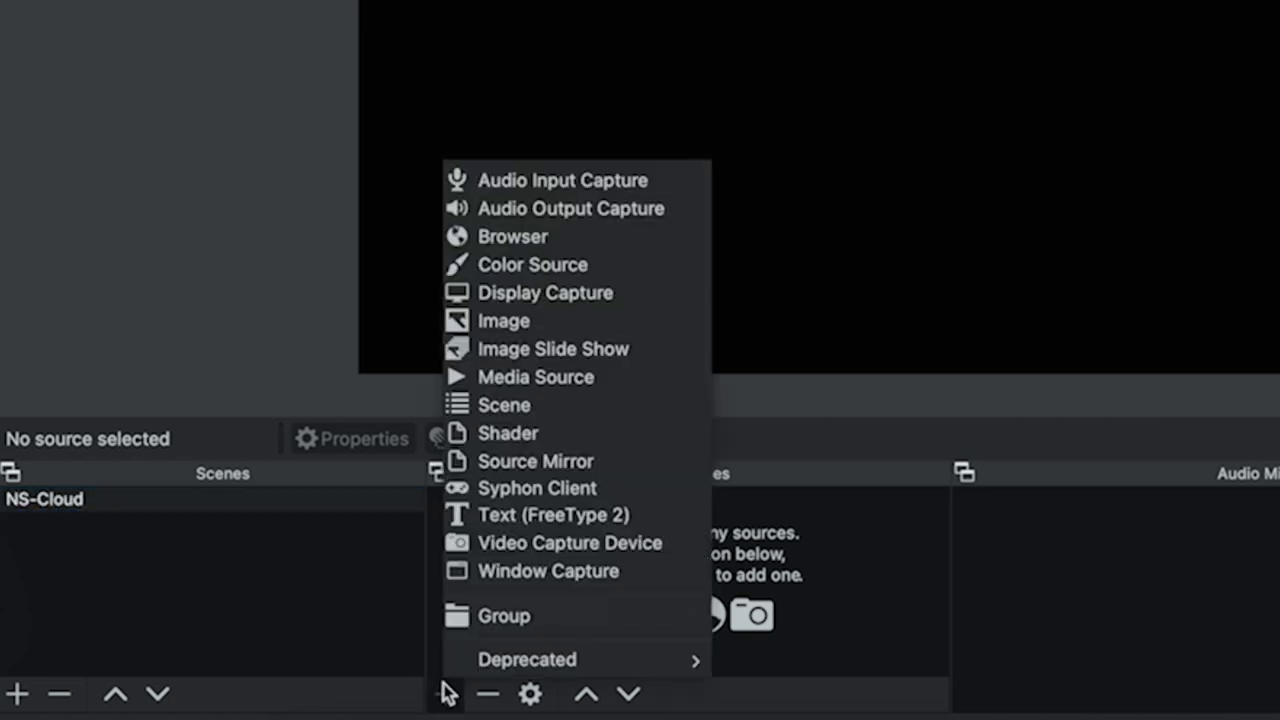
click(532, 380)
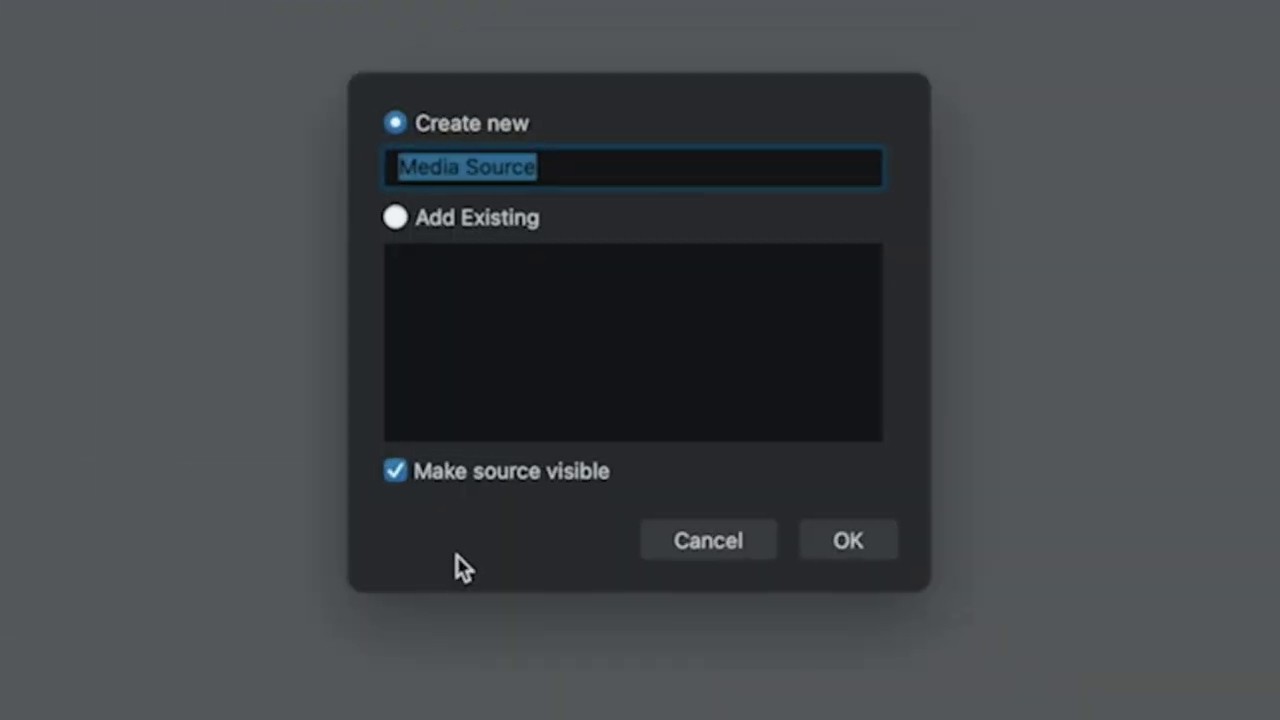
text(Clou)
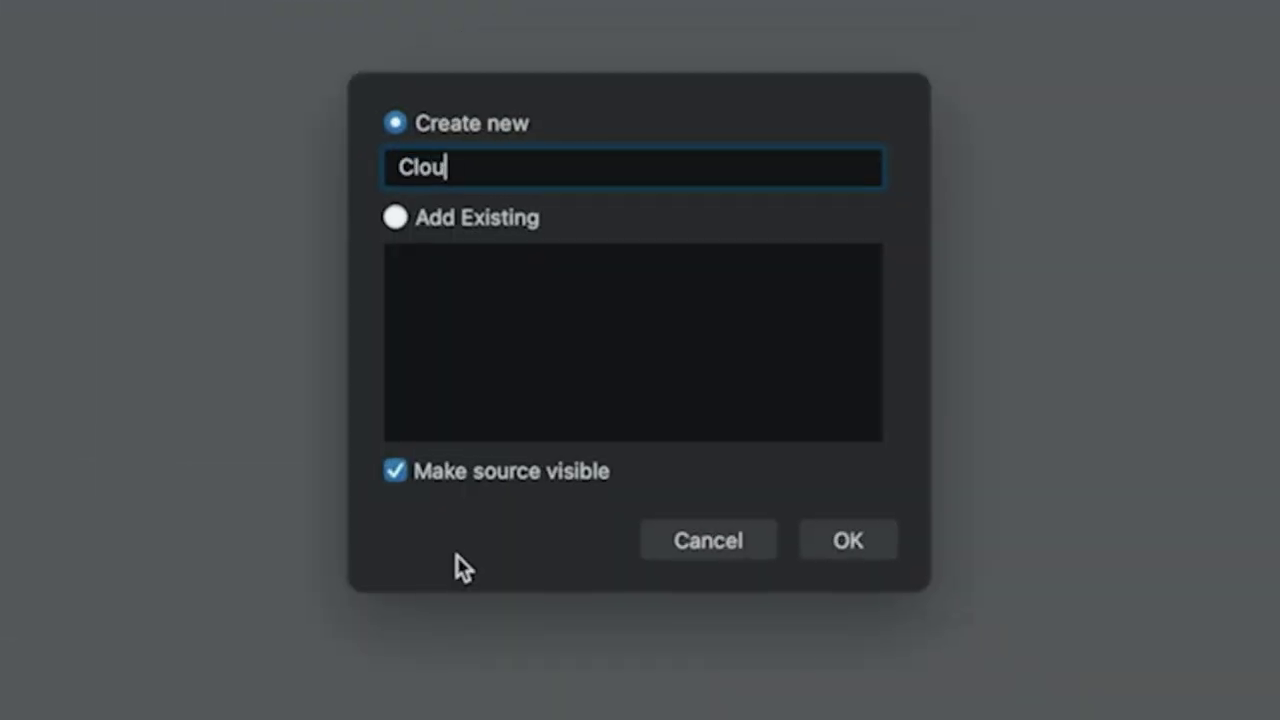
text(d Mask)
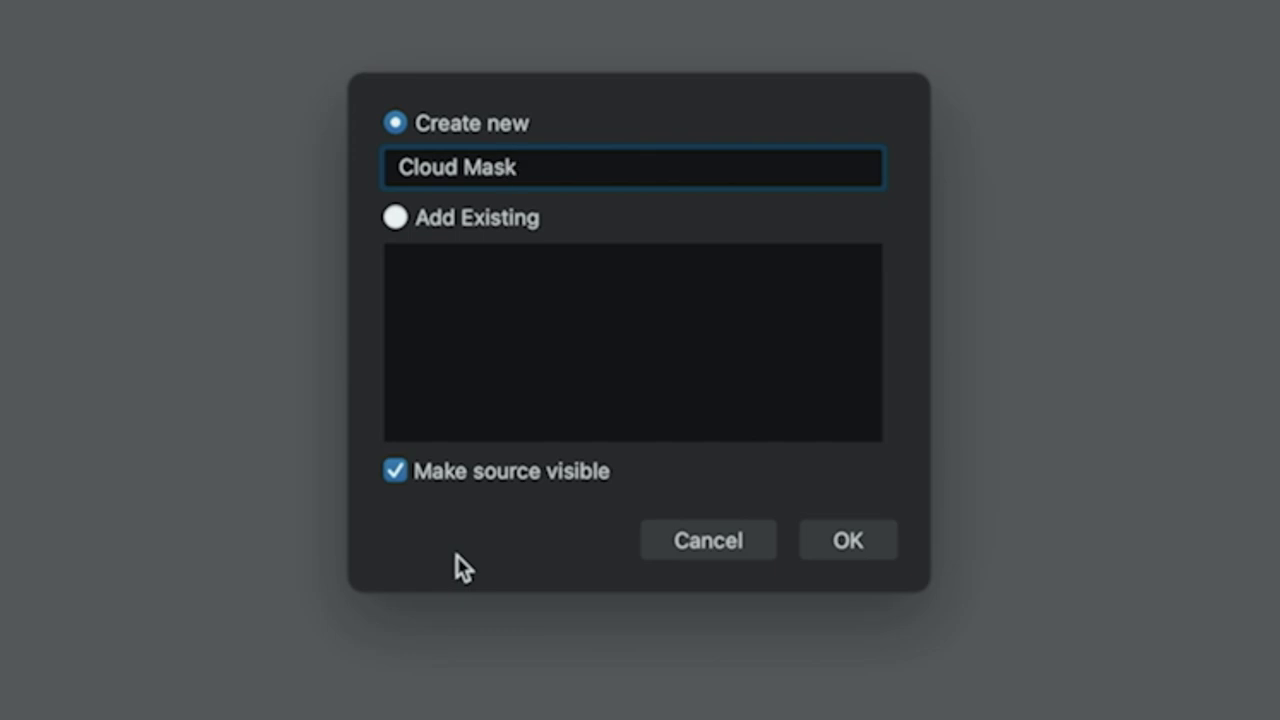
click(843, 543)
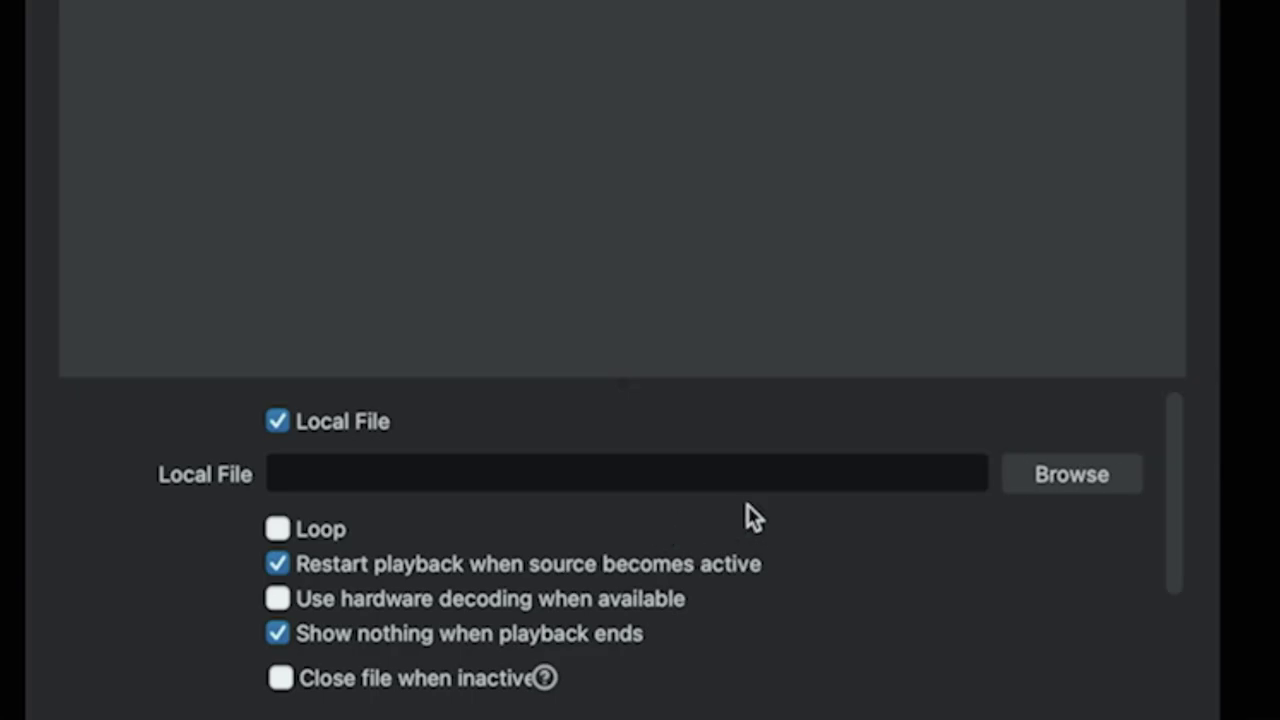
click(1046, 478)
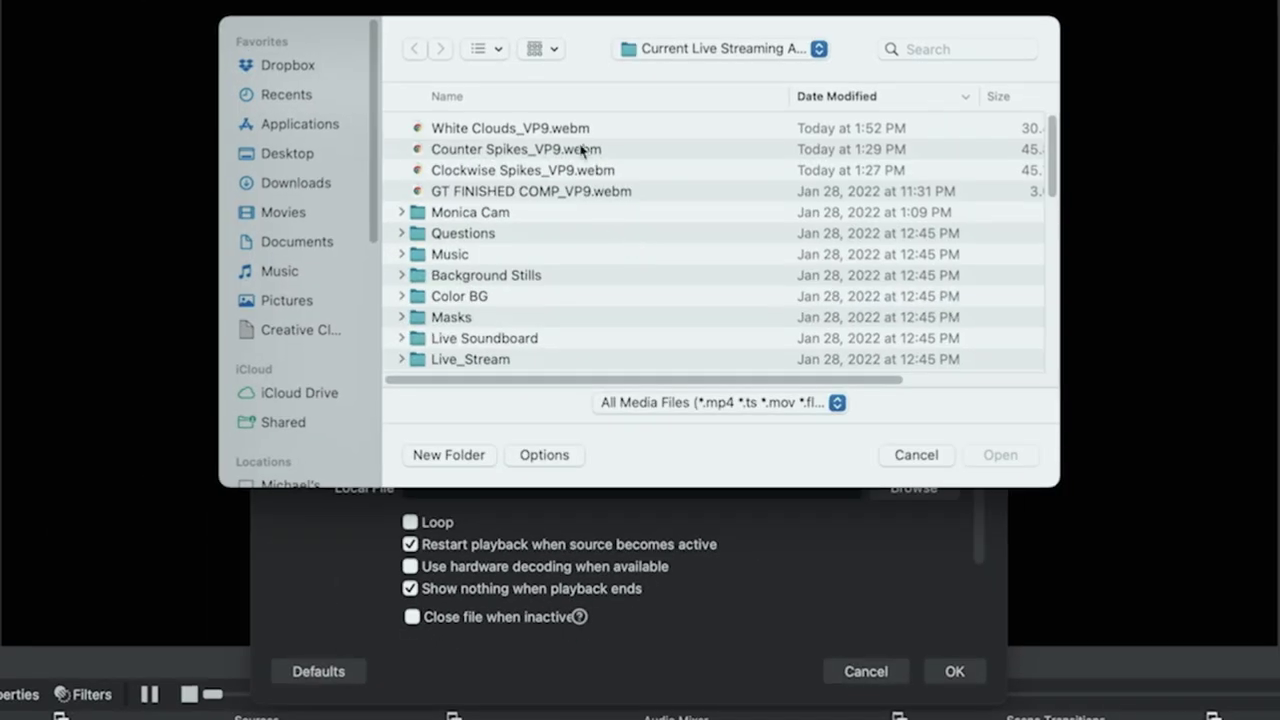
click(493, 130)
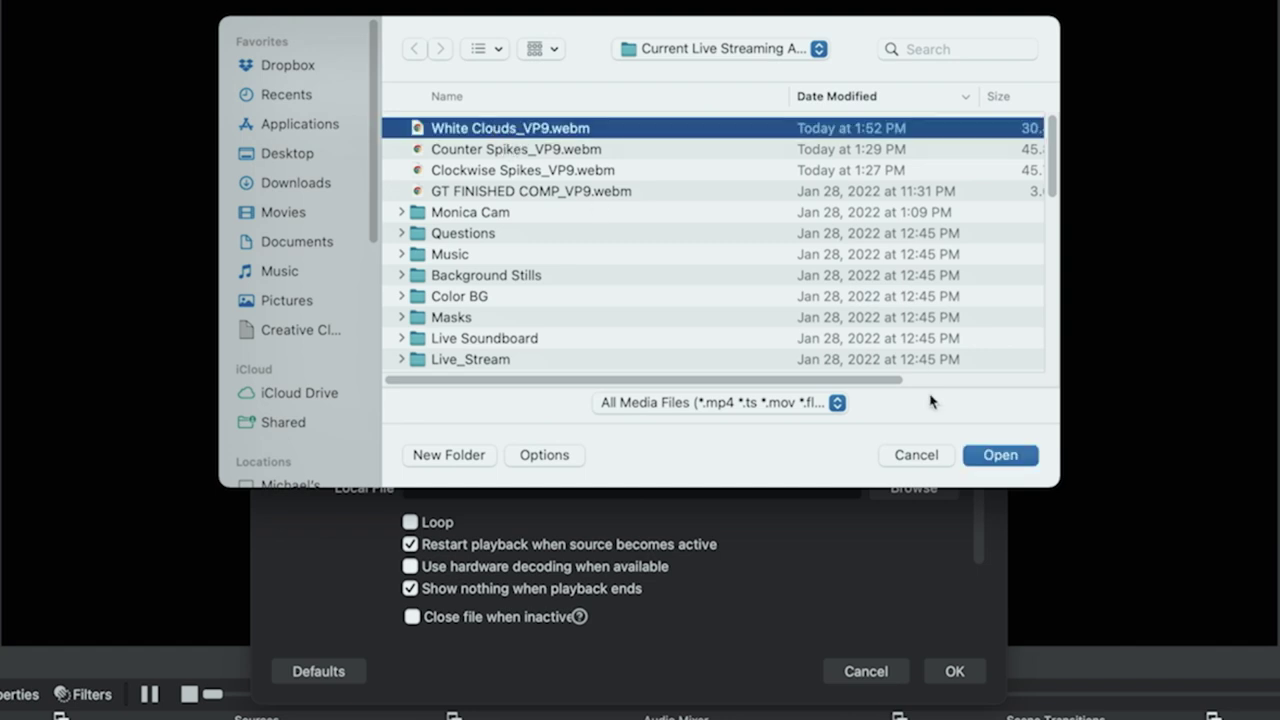
click(995, 463)
click(410, 522)
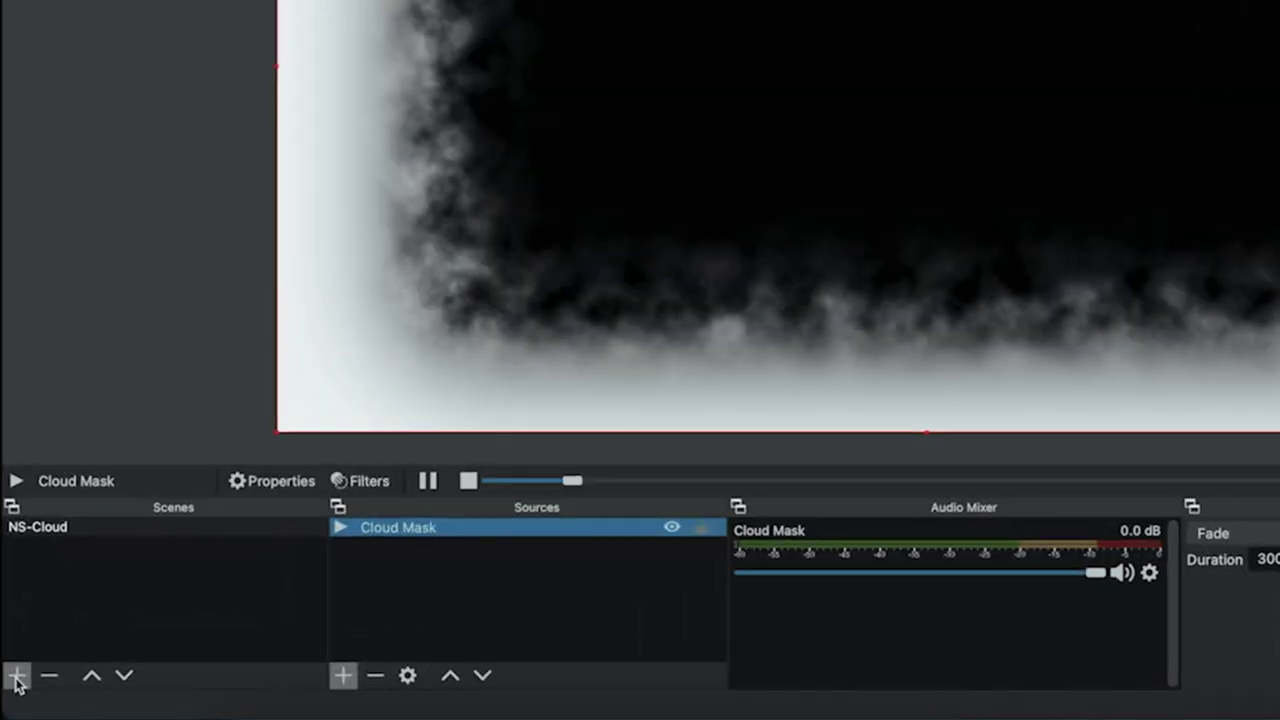
click(36, 668)
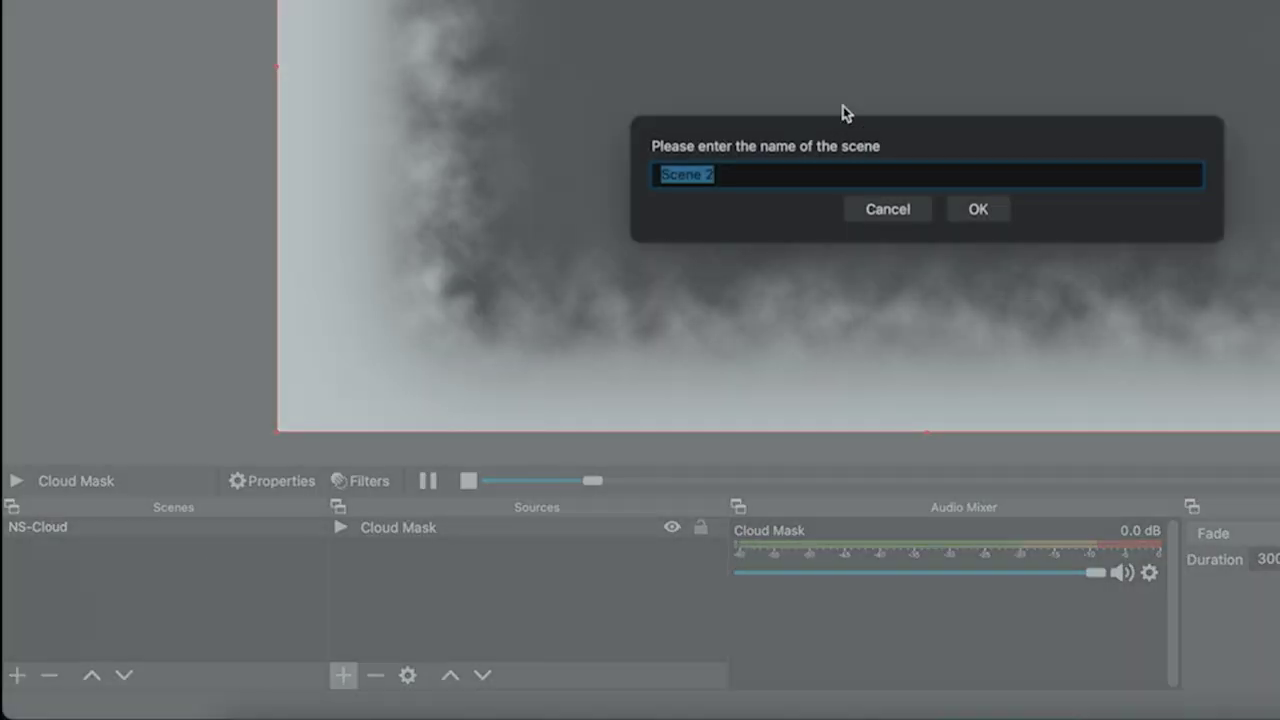
Create the NS-Camera scene and add a Video Capture Device source named Cam
text(NS-)
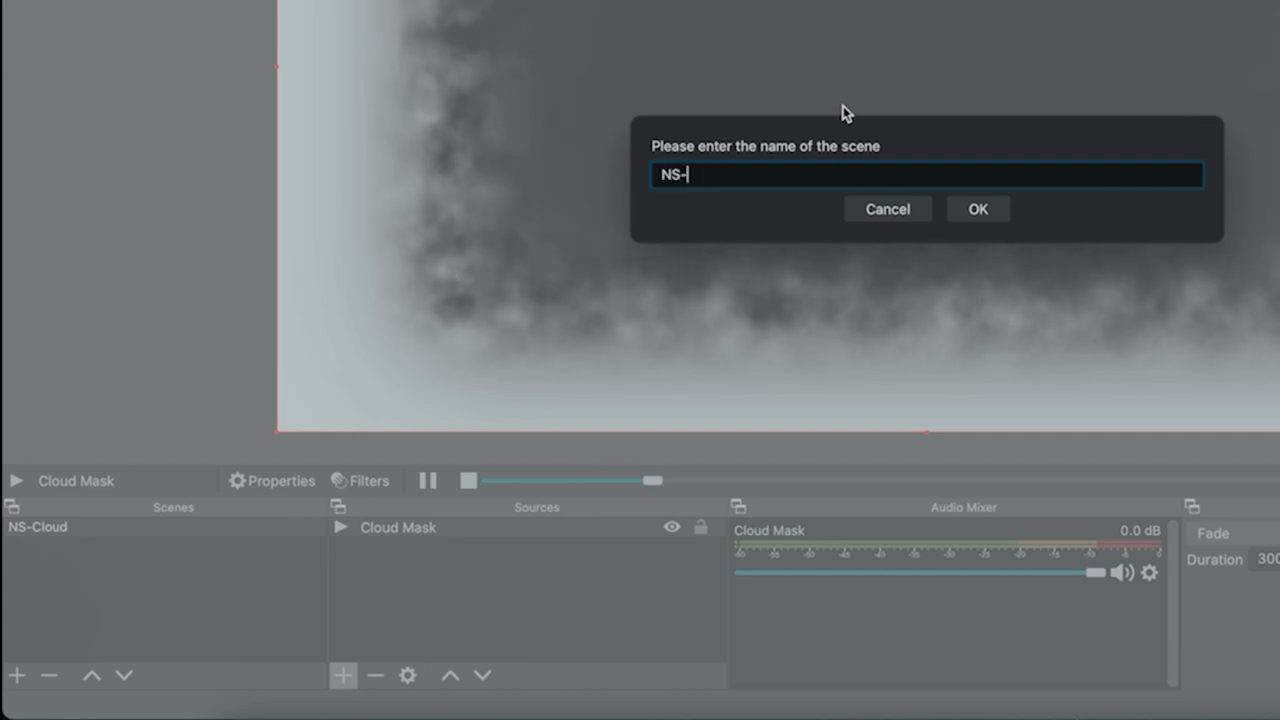
text(Camera)
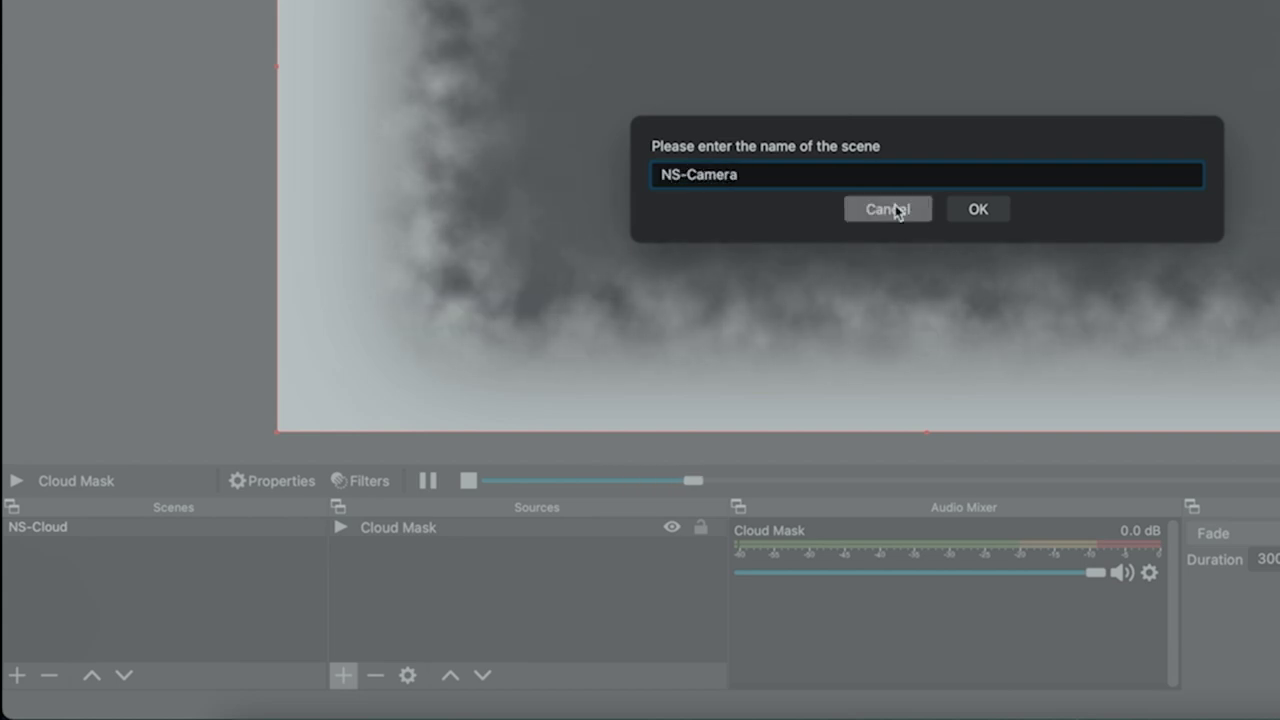
click(978, 212)
click(343, 676)
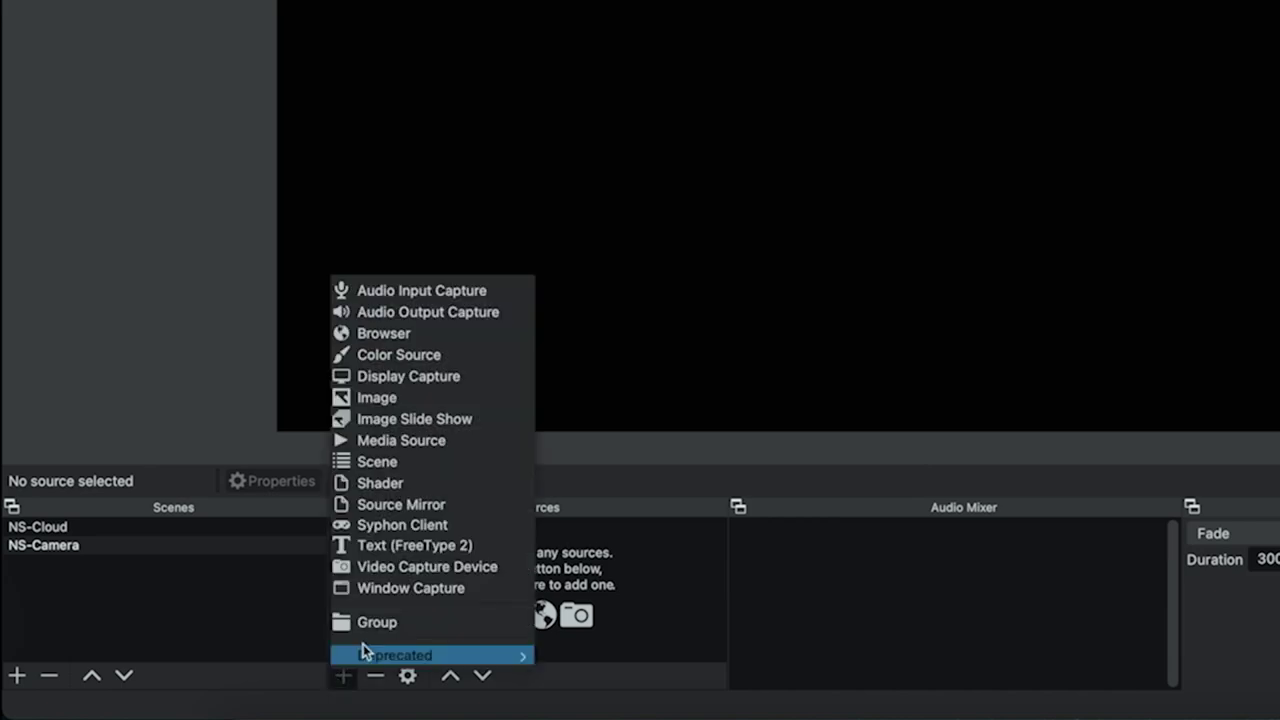
click(381, 571)
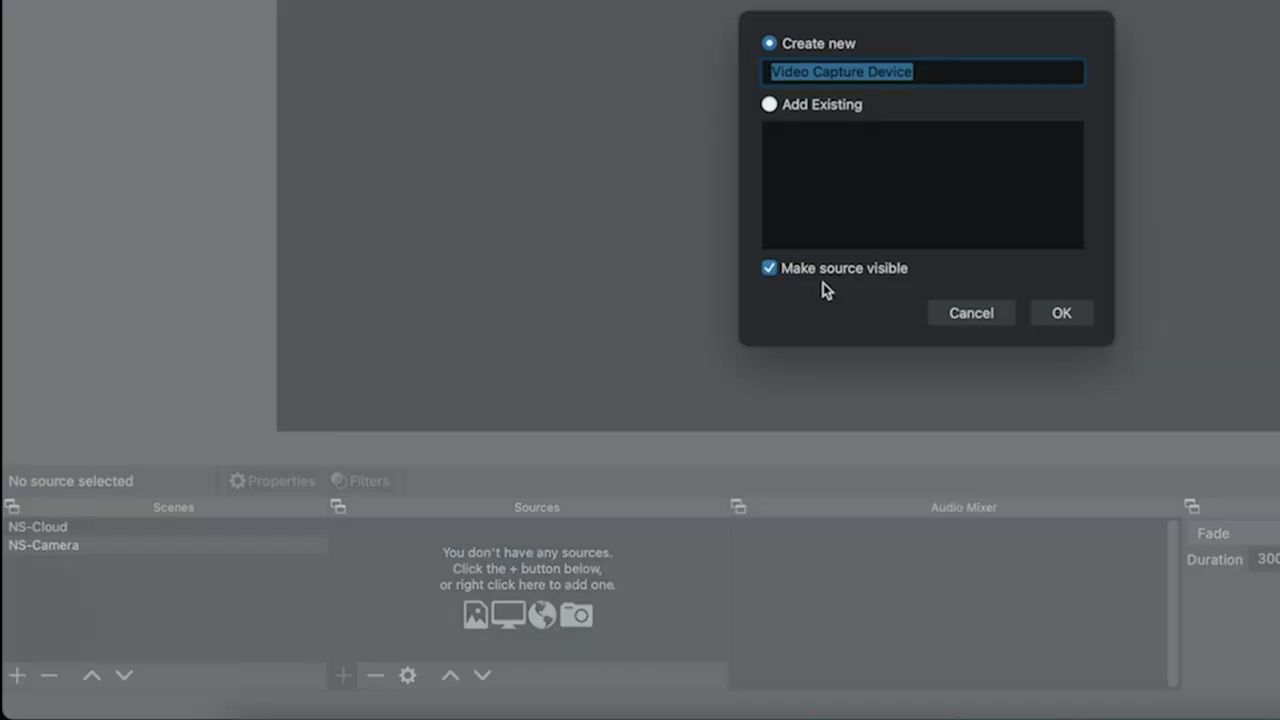
text(Cam)
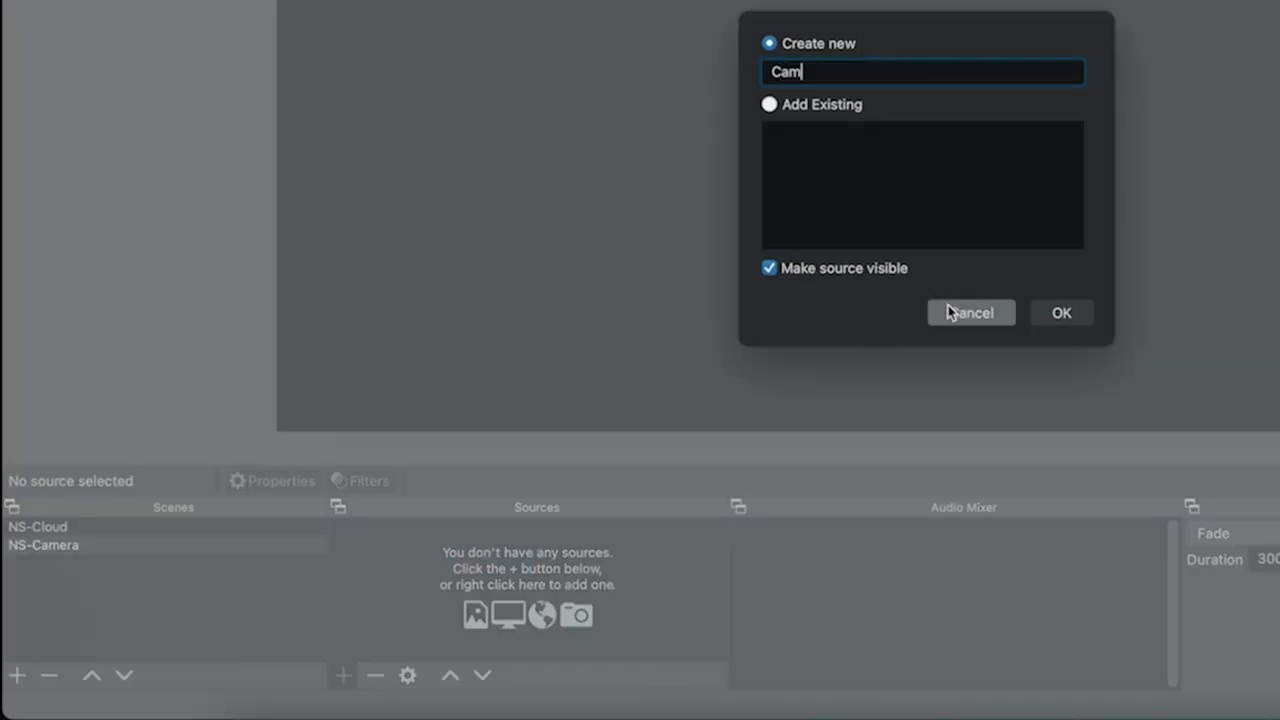
click(1058, 313)
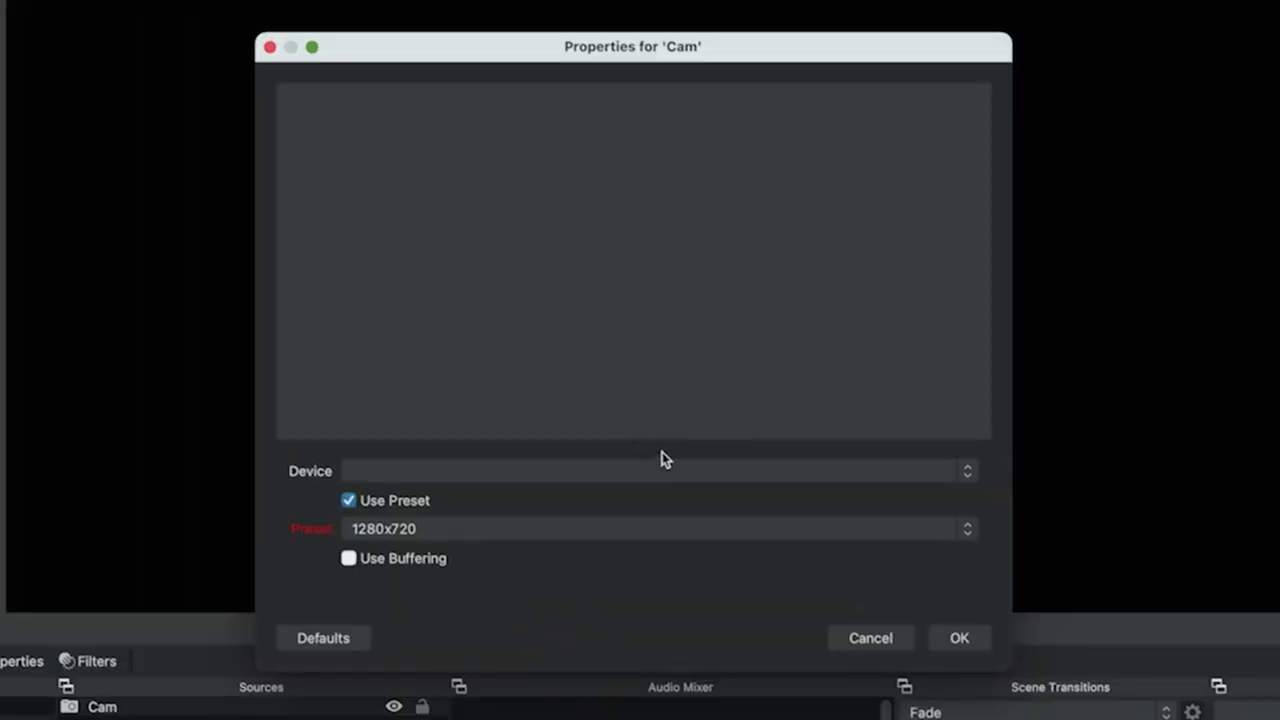
click(656, 470)
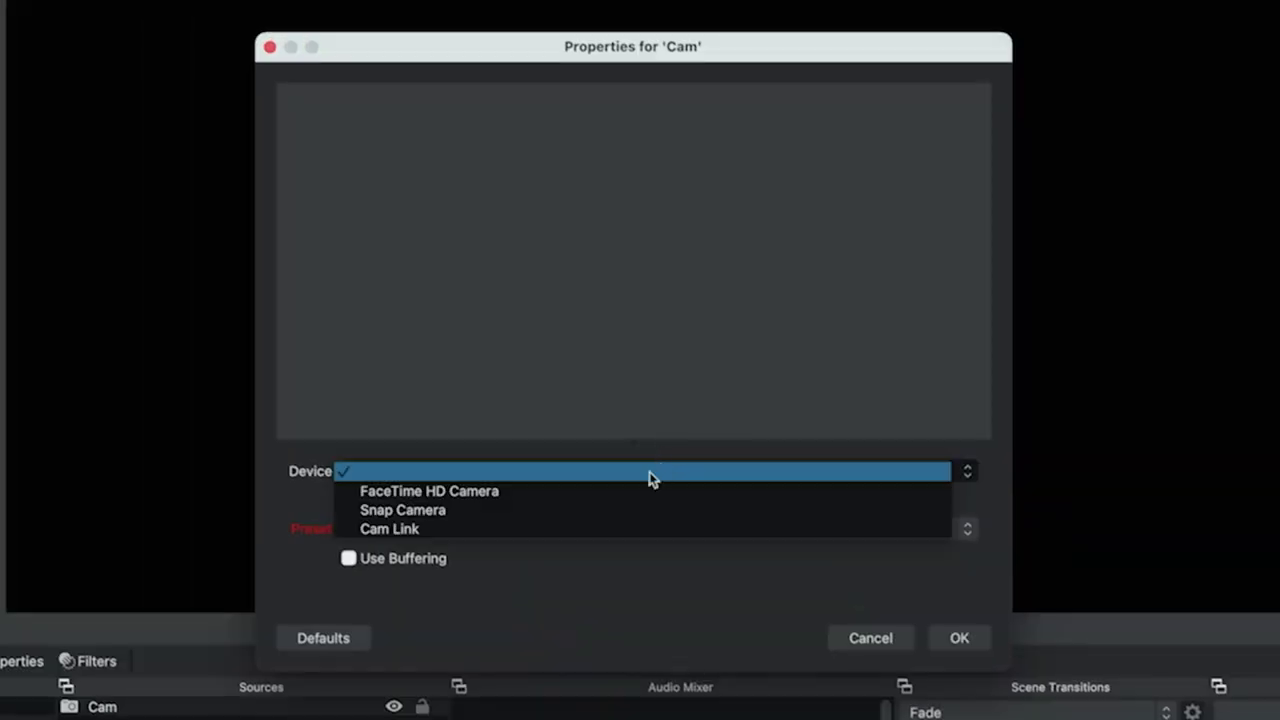
click(608, 512)
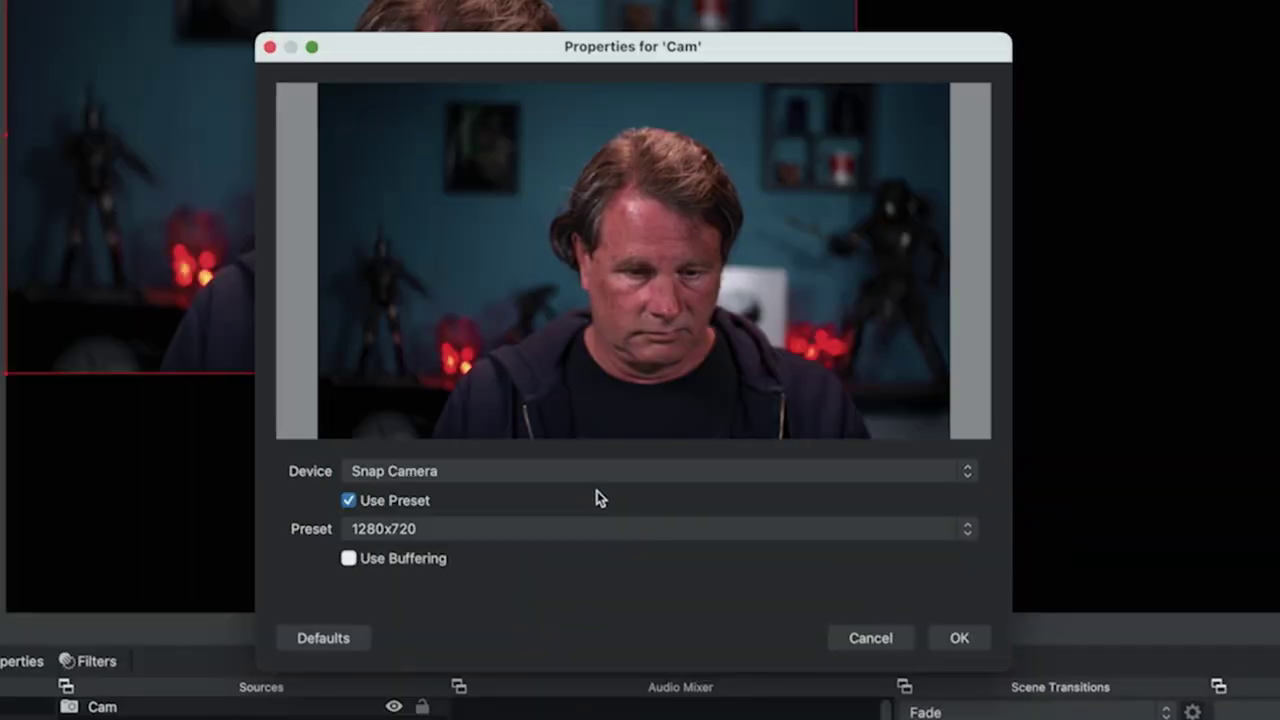
click(816, 536)
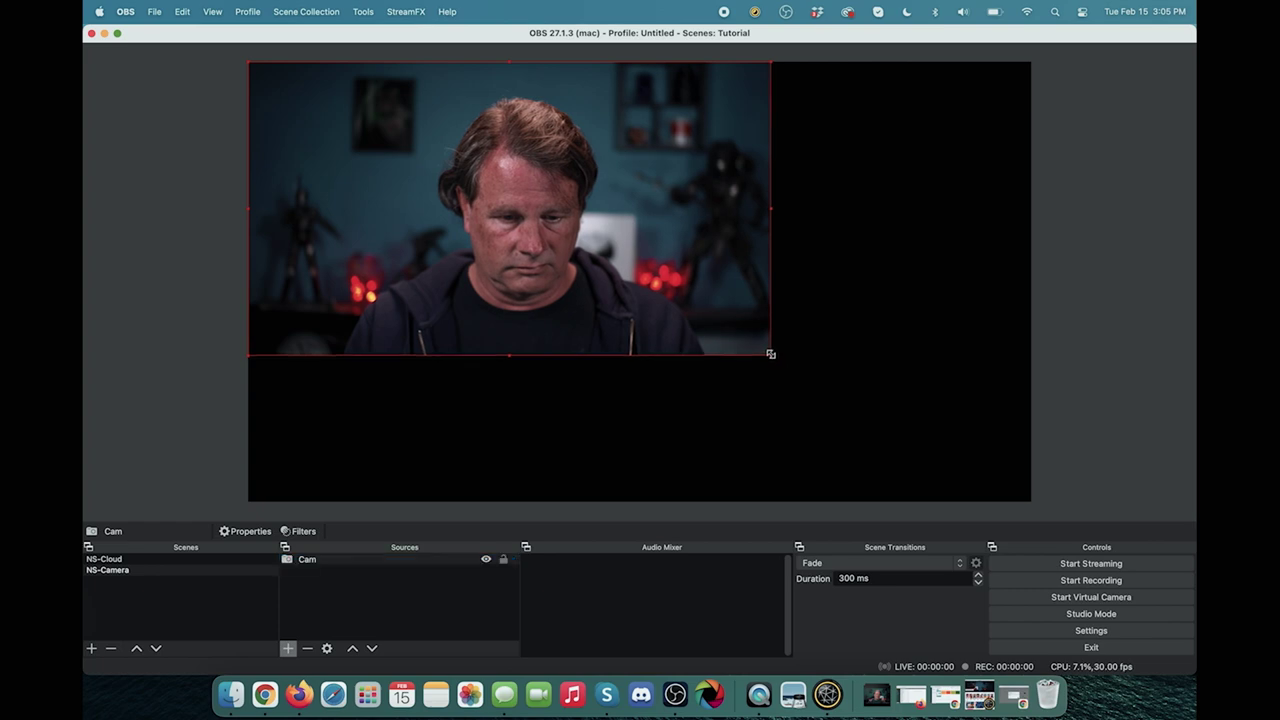
drag(770, 354, 1031, 497)
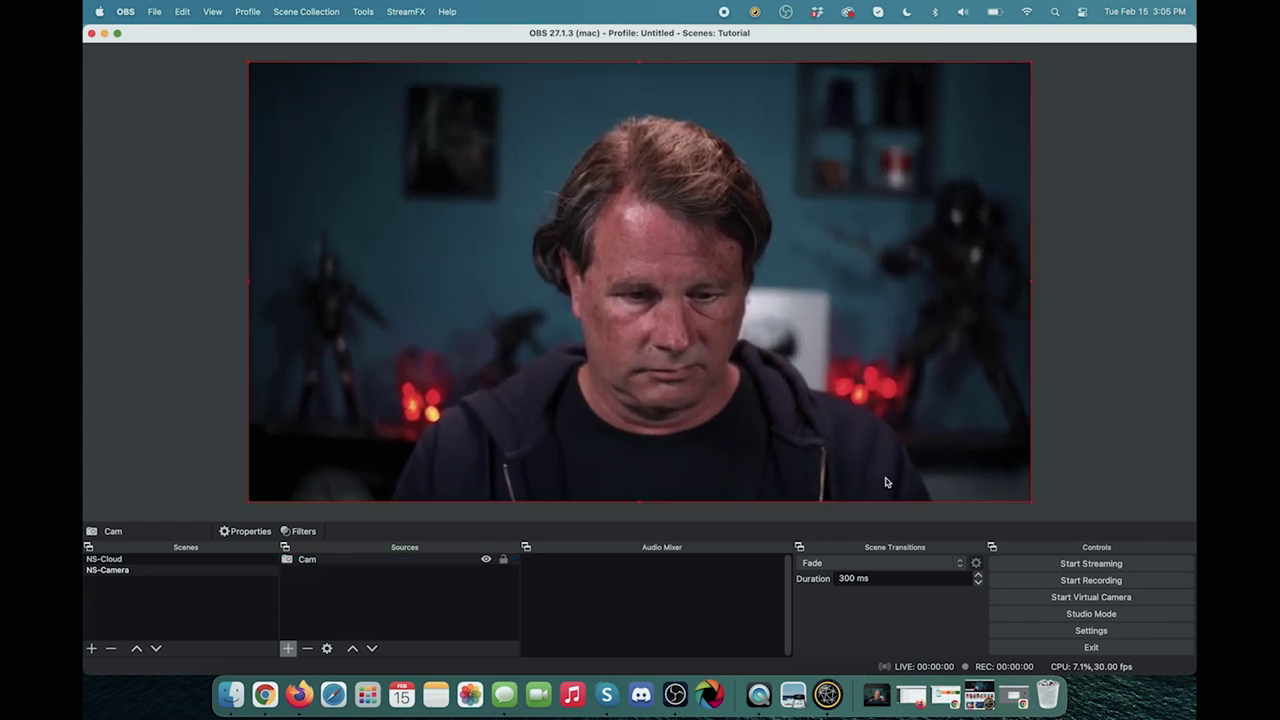
Create a new scene named NS-CloudCam
click(170, 559)
click(171, 570)
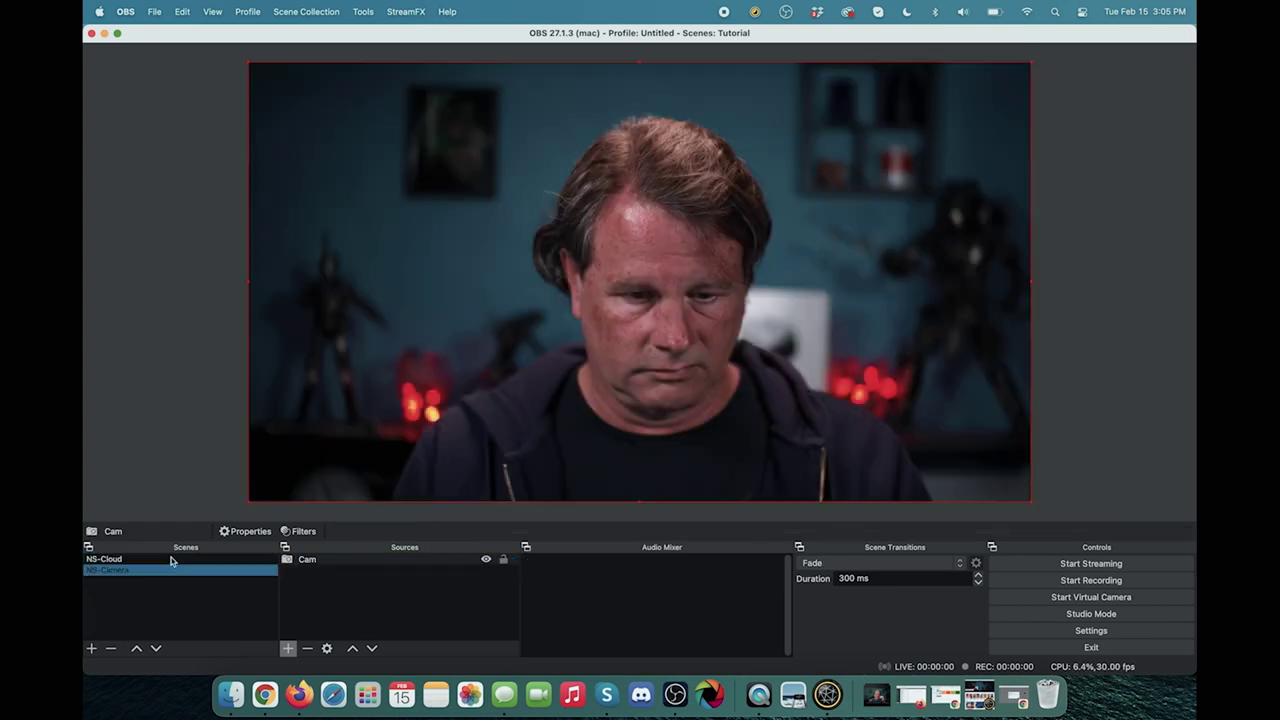
click(17, 675)
text(NS-C)
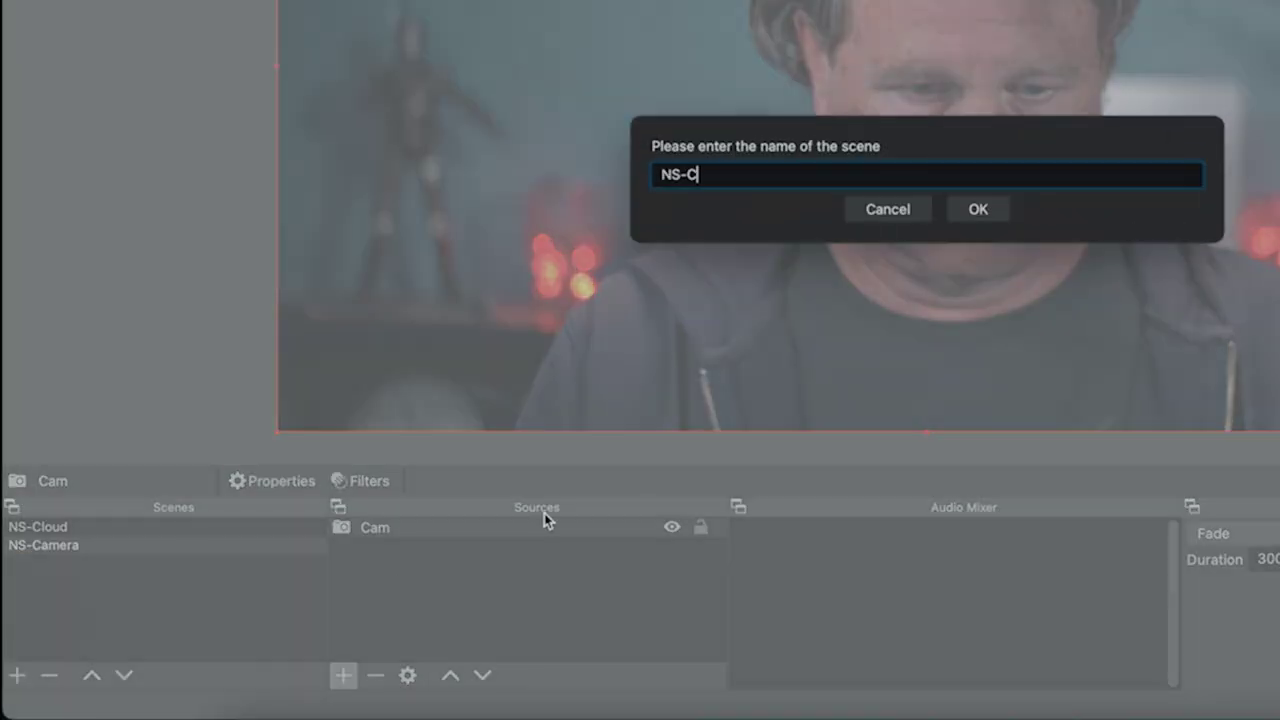
text(loudCam)
key(Return)
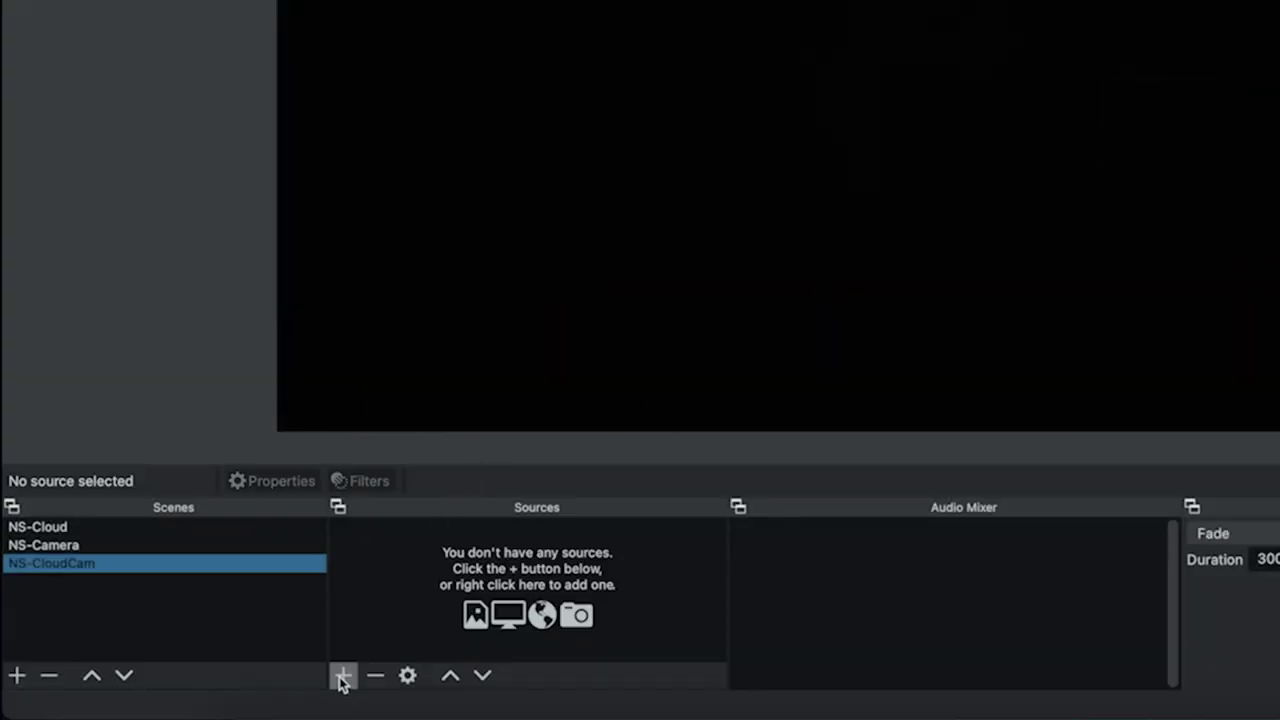
Add a Source Mirror named CloudCam mirroring Cam, stretched to fill the canvas
click(343, 677)
click(424, 503)
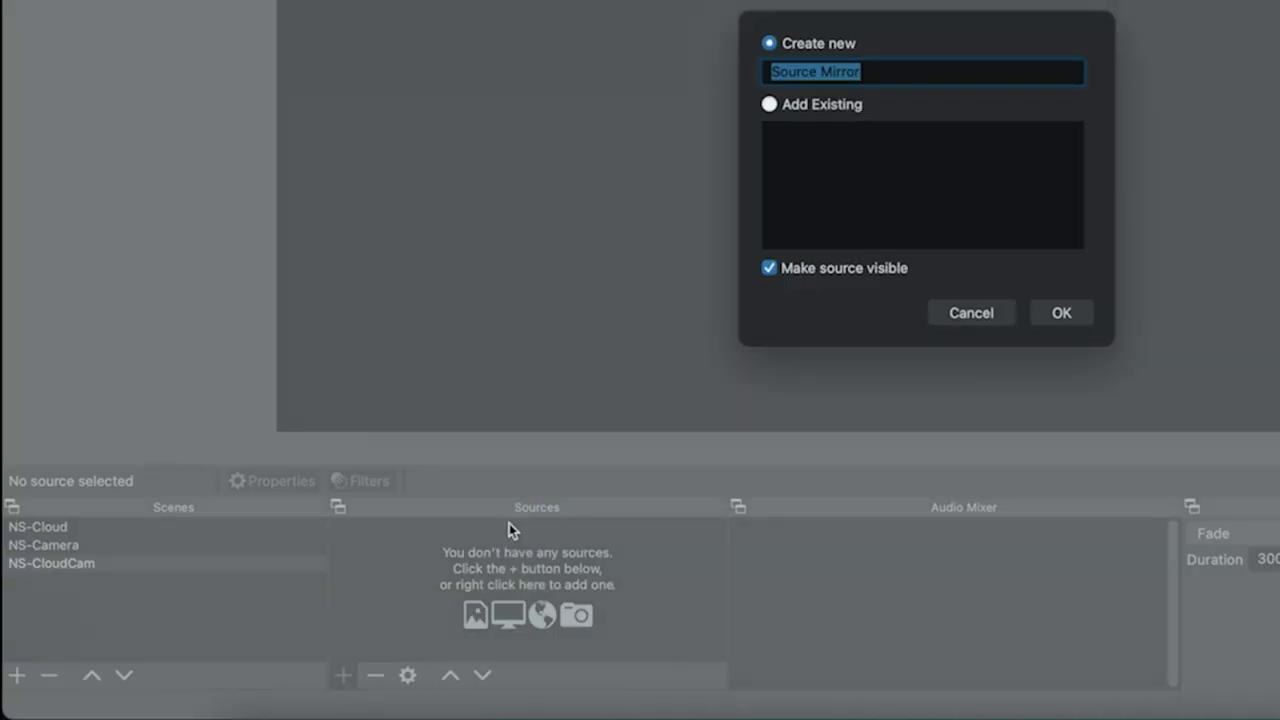
text(CloudCam)
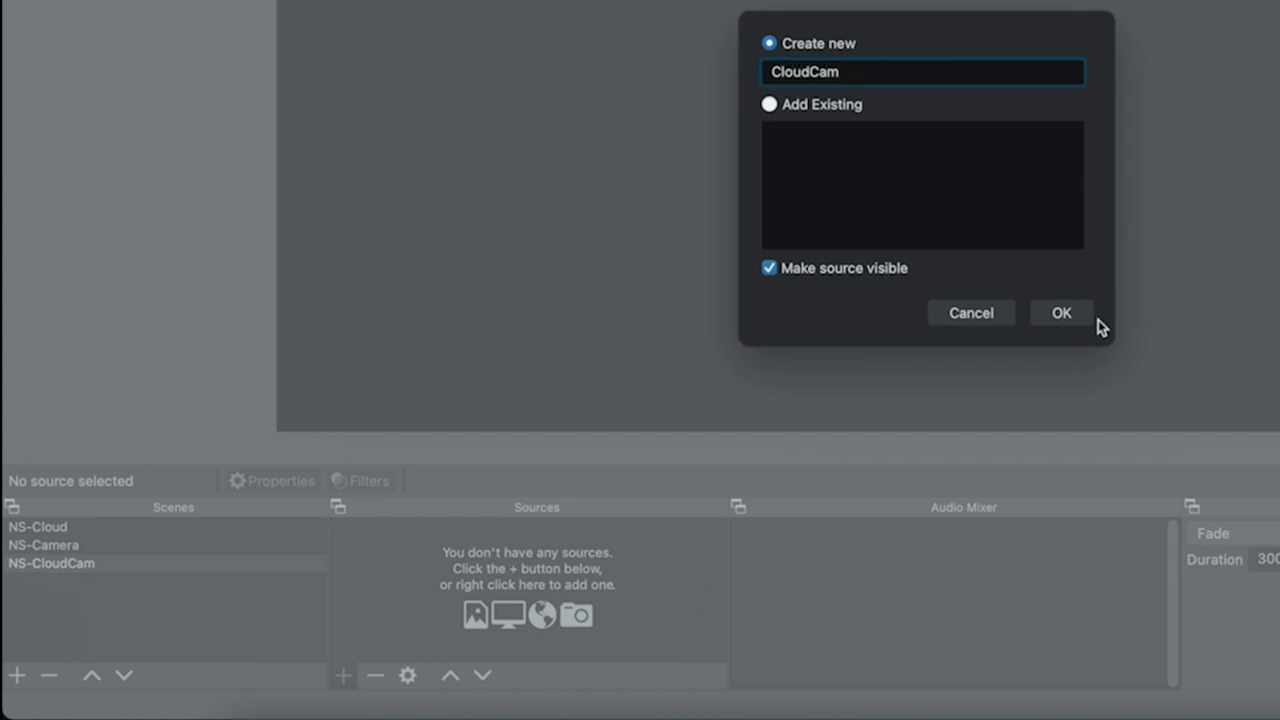
click(1085, 318)
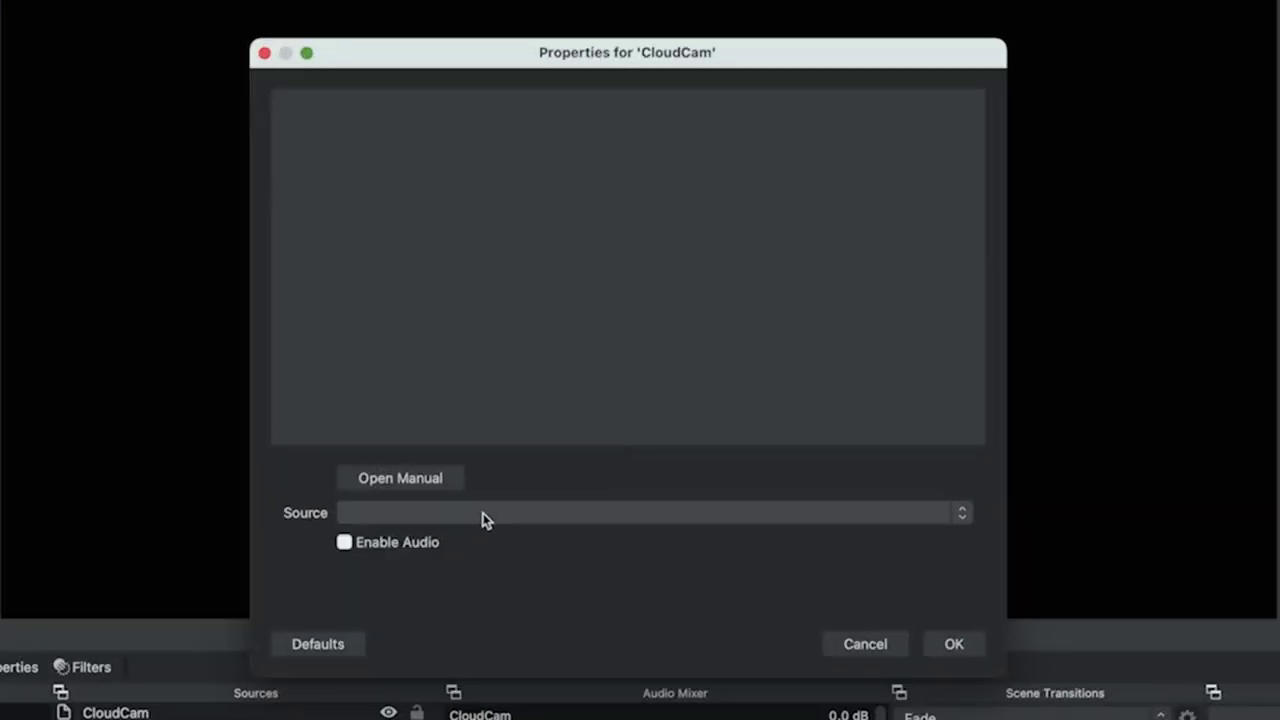
click(483, 514)
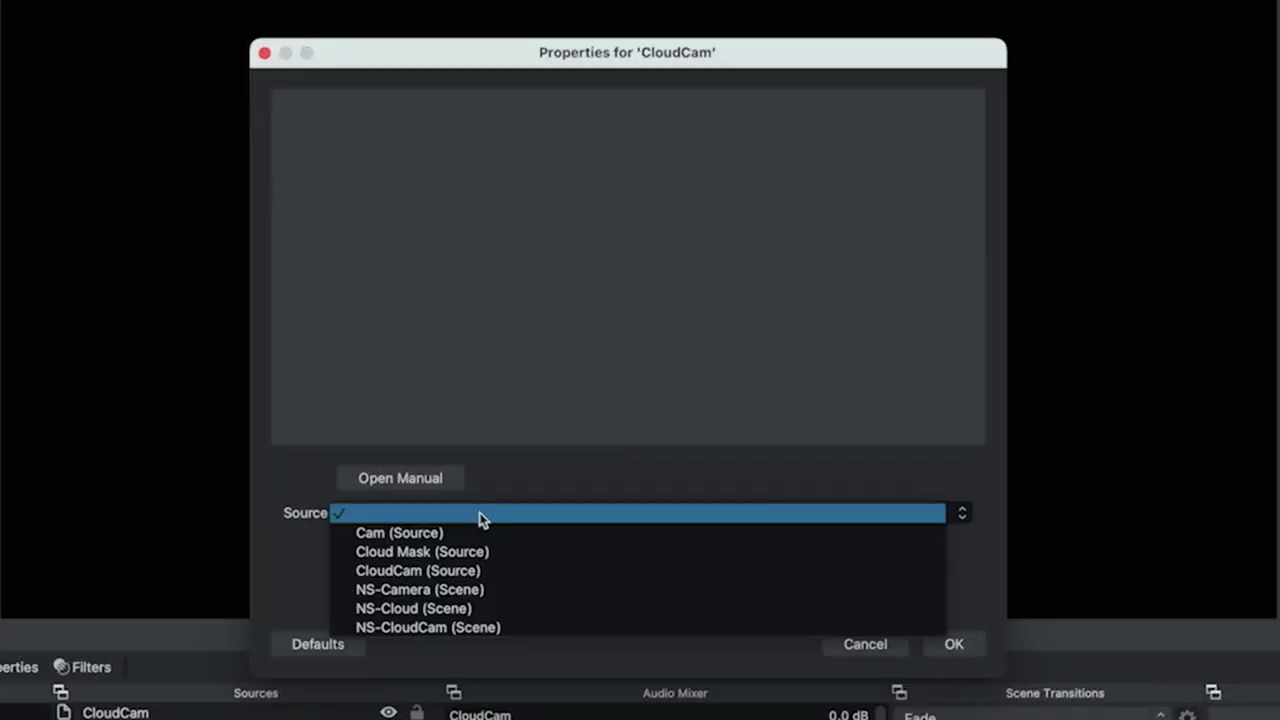
click(473, 531)
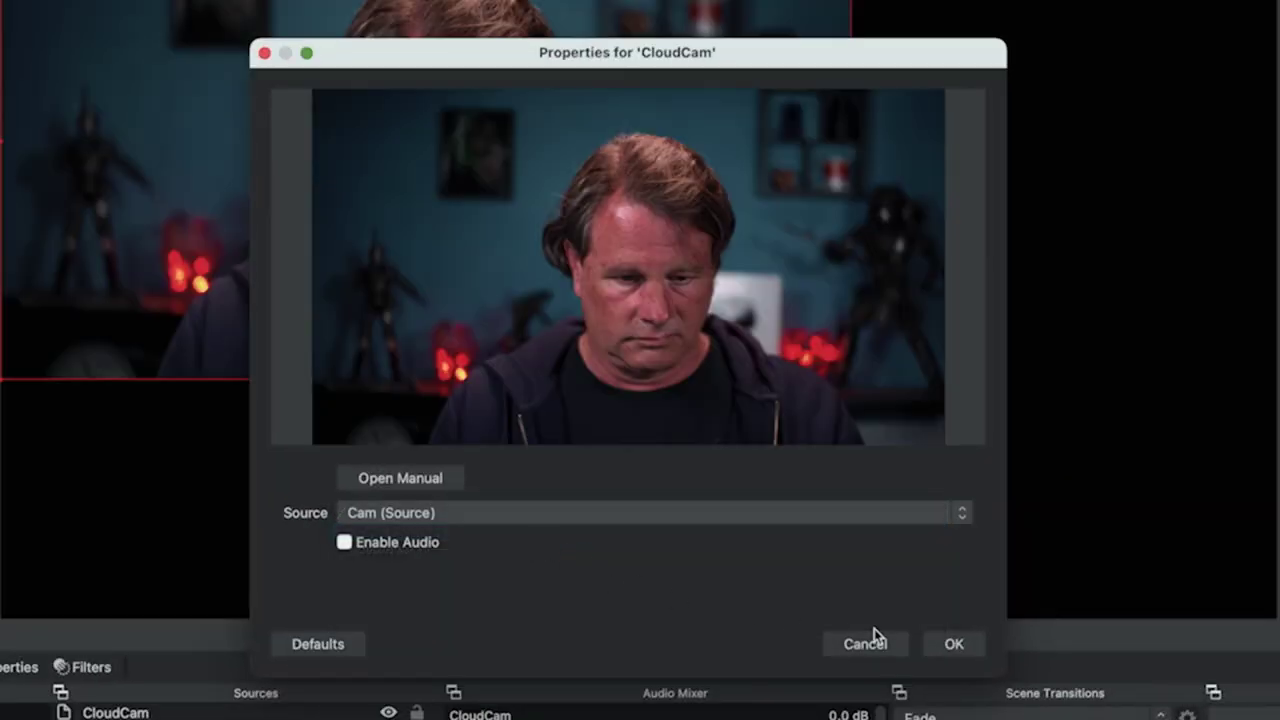
click(954, 643)
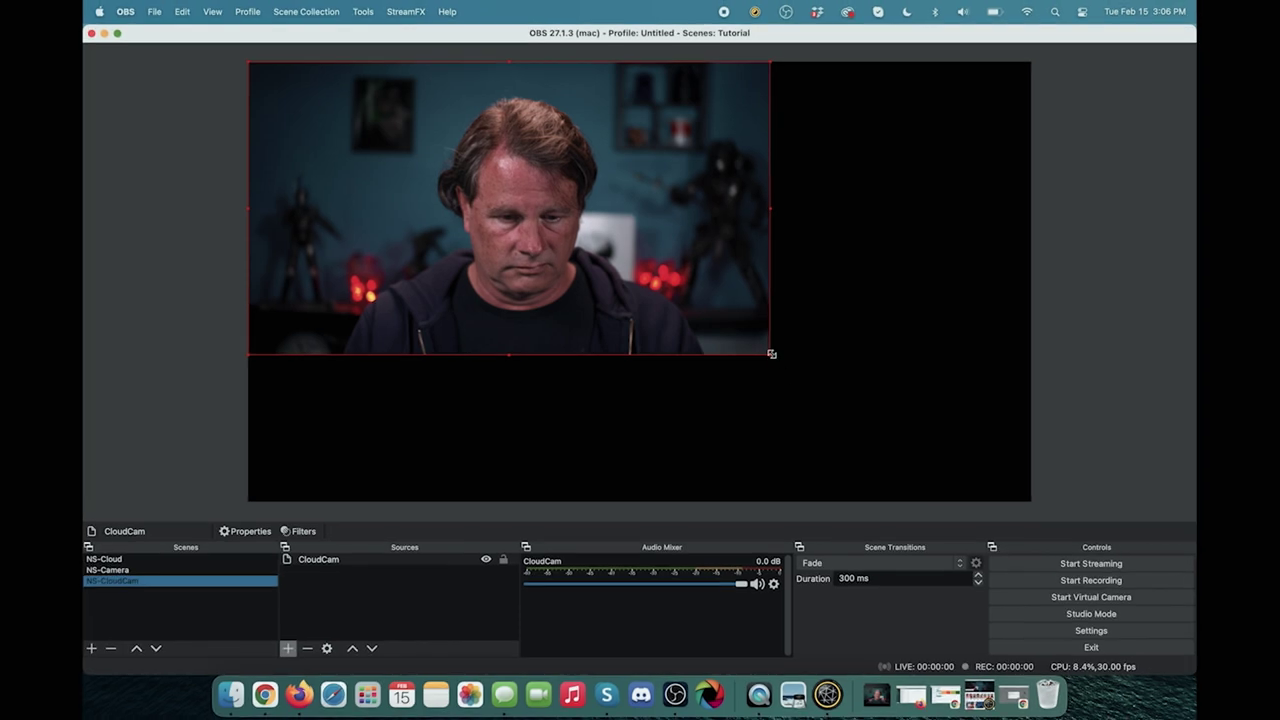
drag(771, 354, 1030, 501)
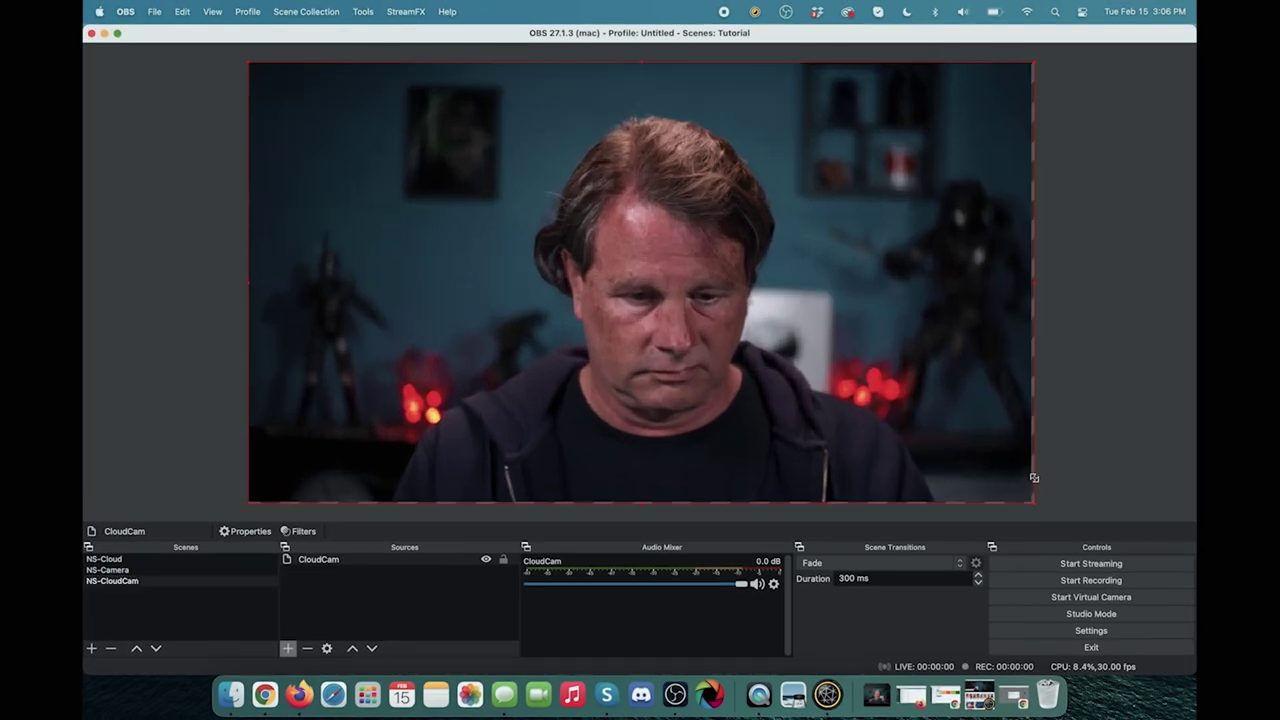
Add a Dynamic Mask filter to CloudCam with Cloud Mask as its input source
click(366, 562)
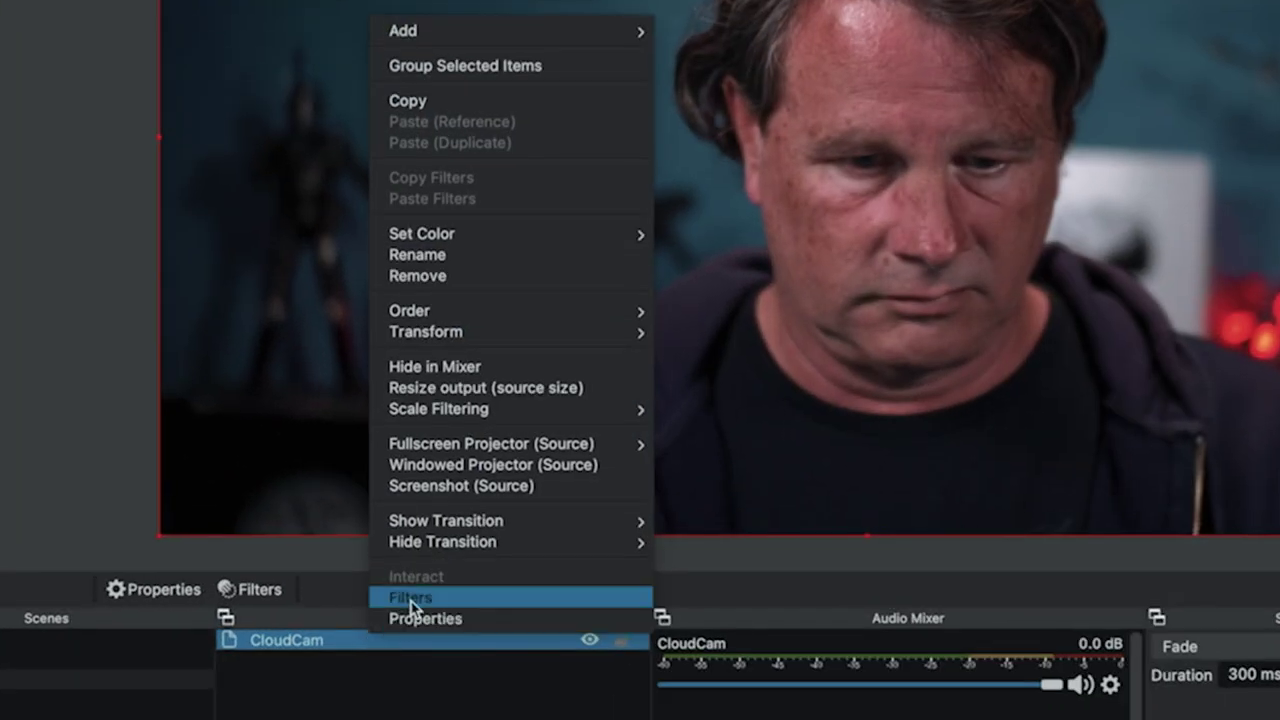
click(412, 598)
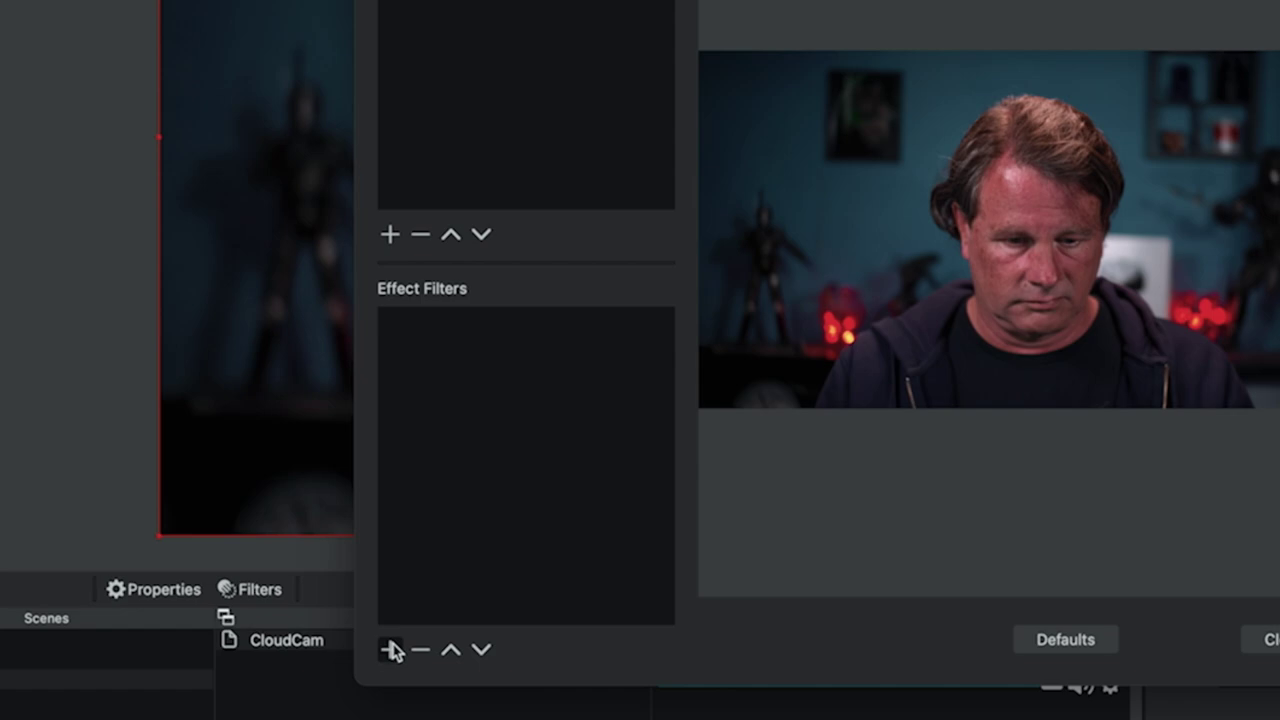
click(391, 650)
click(490, 456)
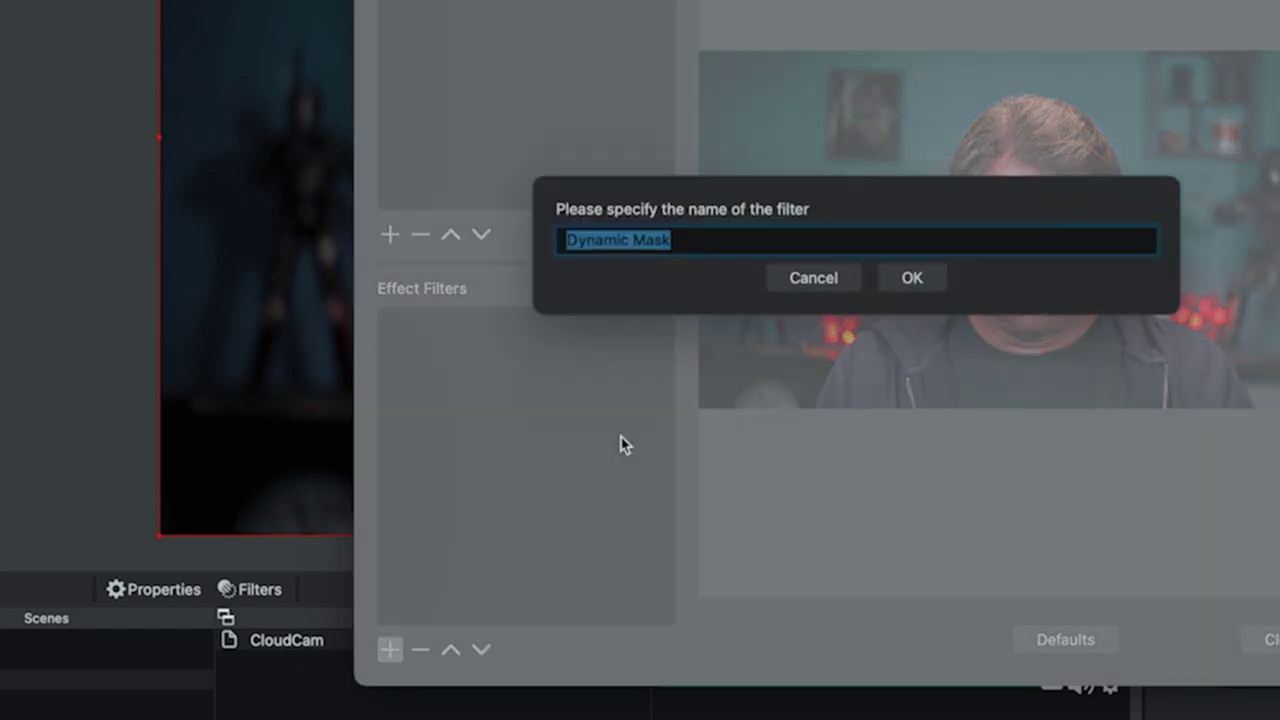
click(935, 278)
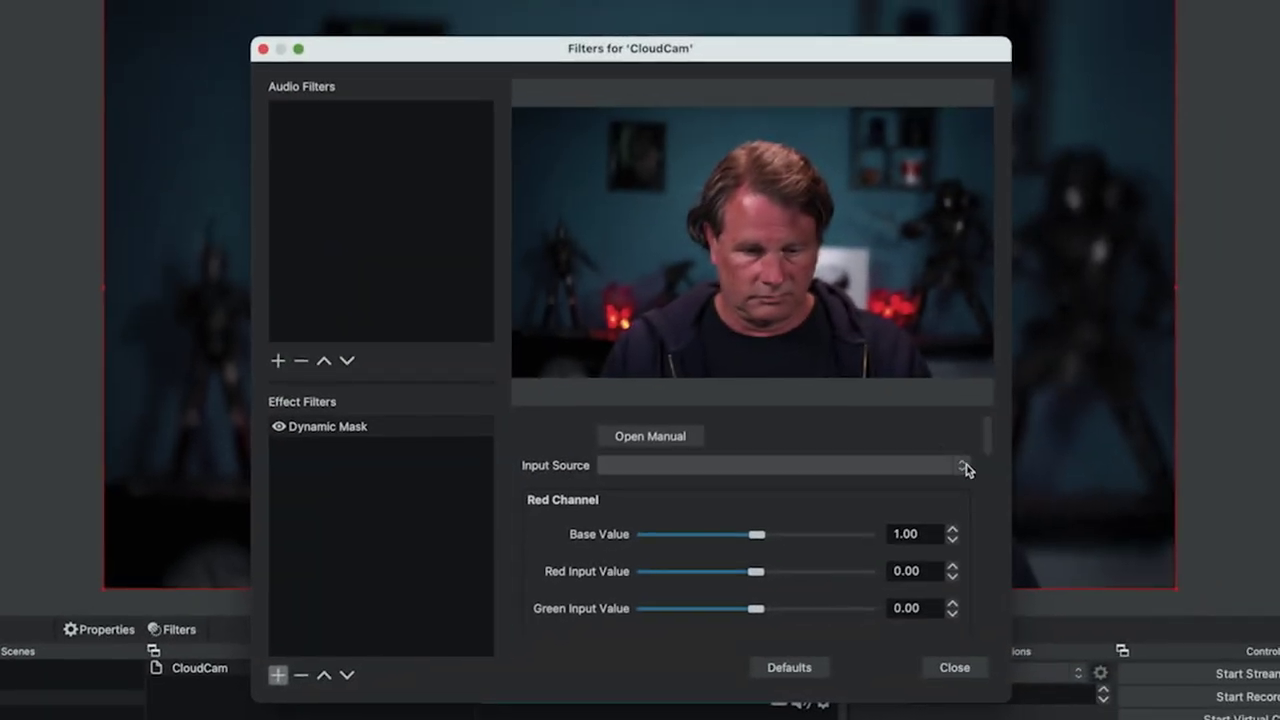
click(1278, 375)
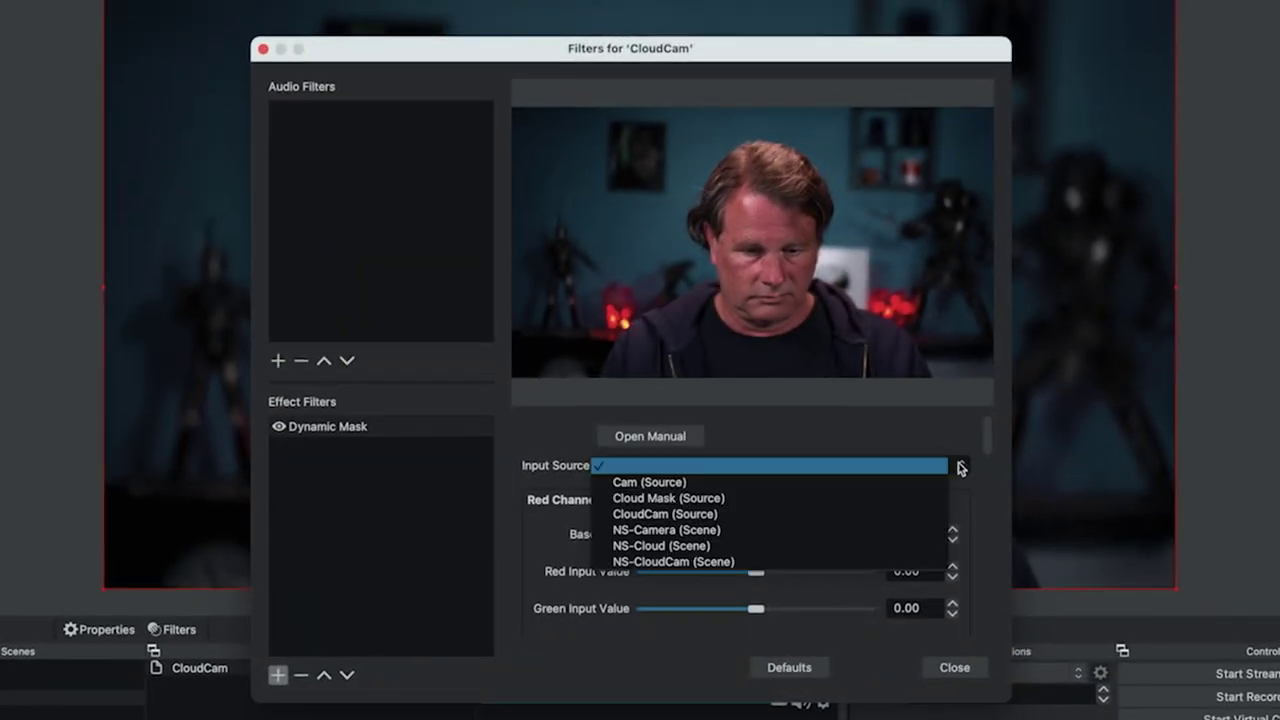
click(875, 498)
Enter -1.00 for the red channel's red, green and blue input values
scroll(988, 446, down, 3)
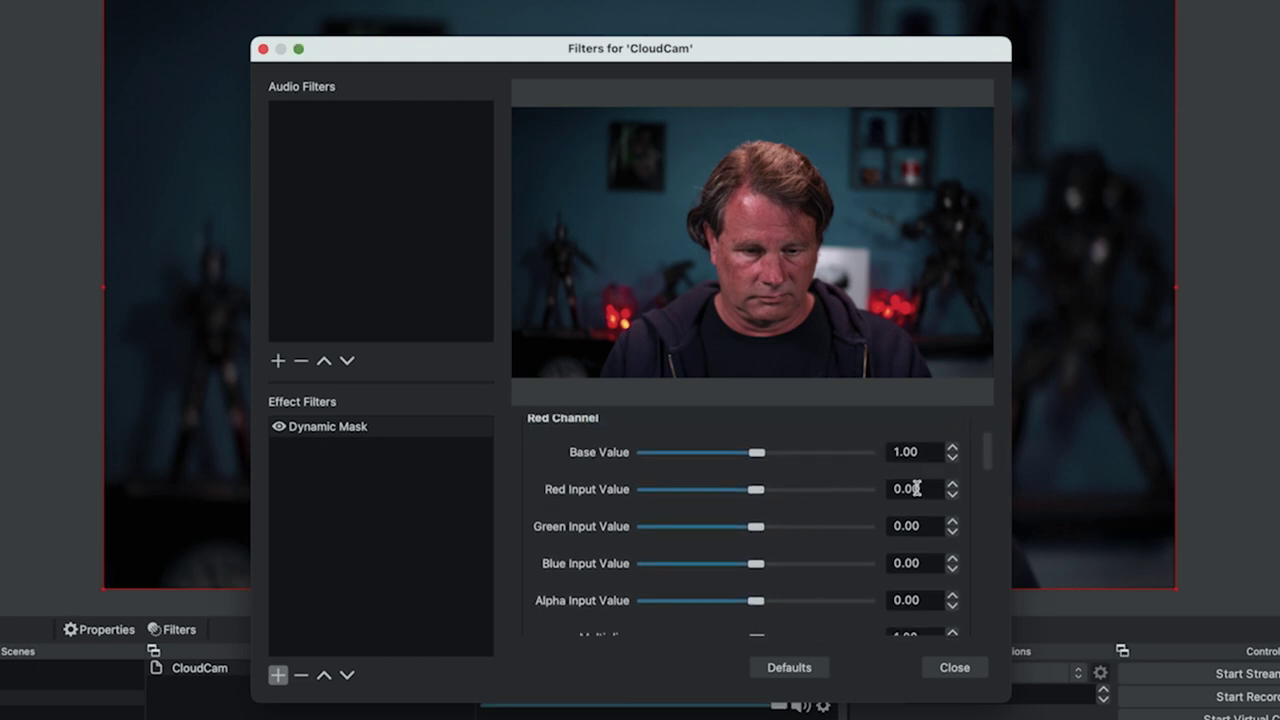
text(-)
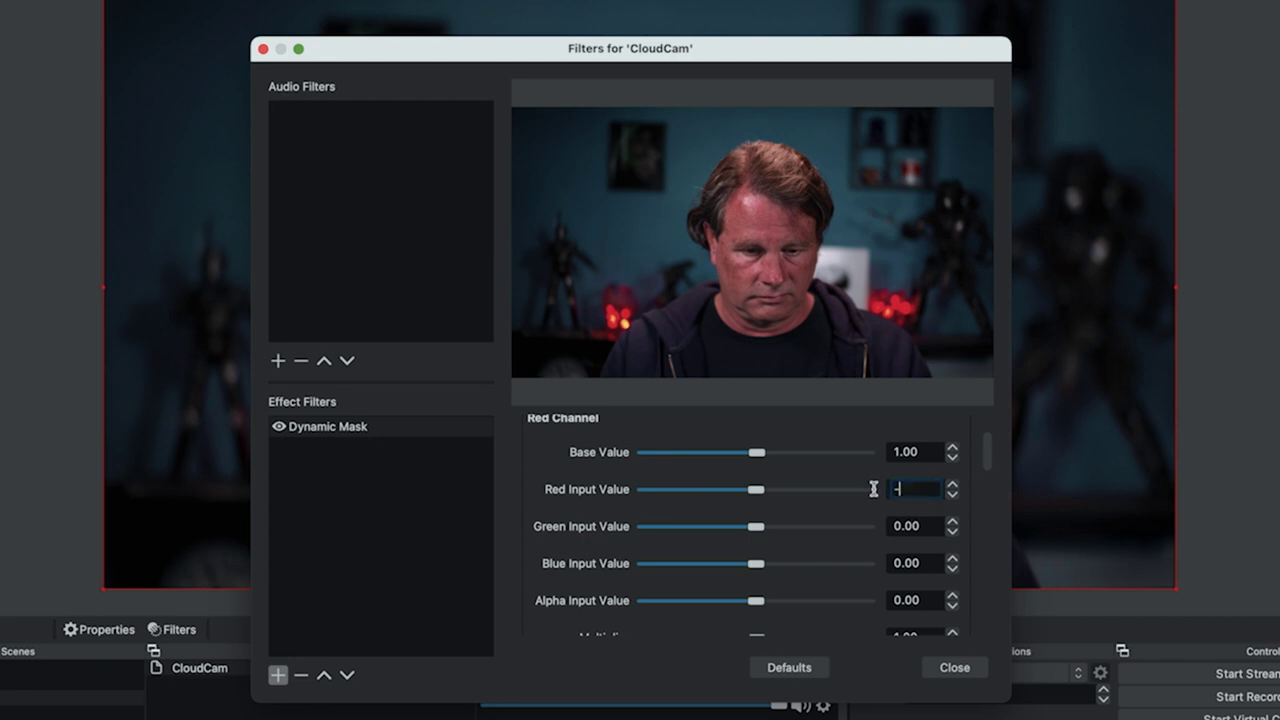
text(1.00)
drag(936, 530, 873, 527)
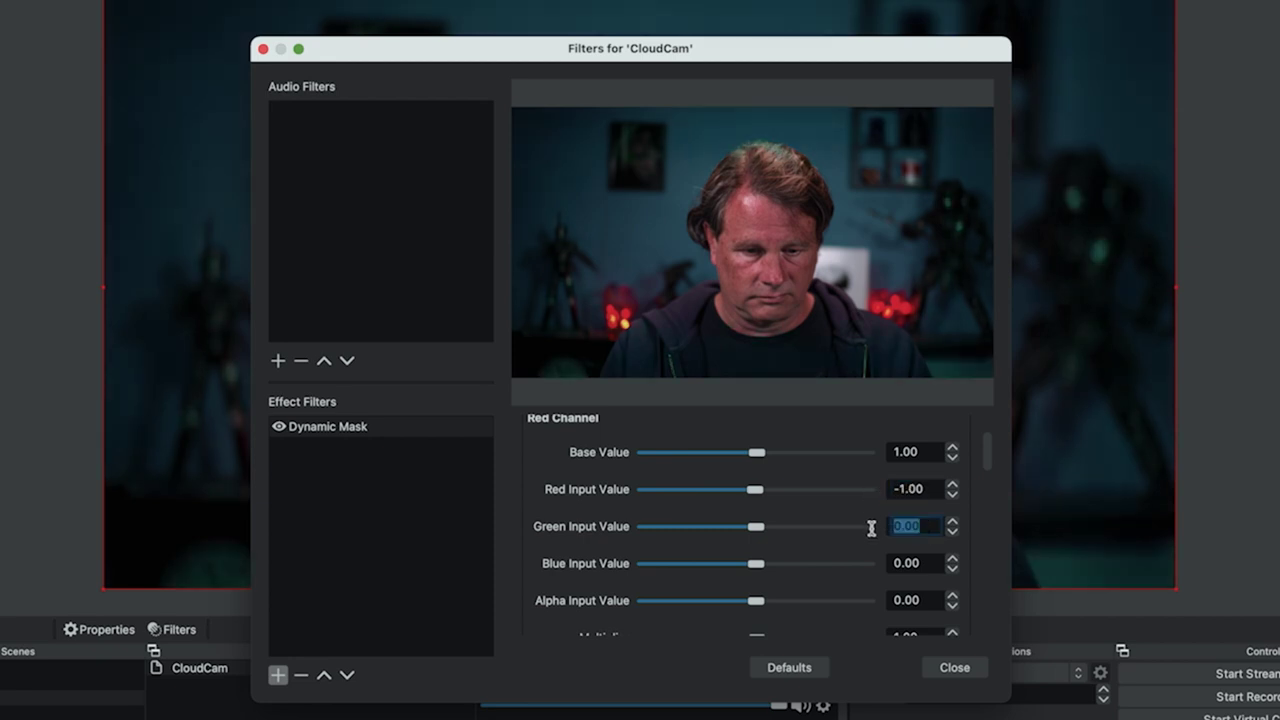
text(-1.00)
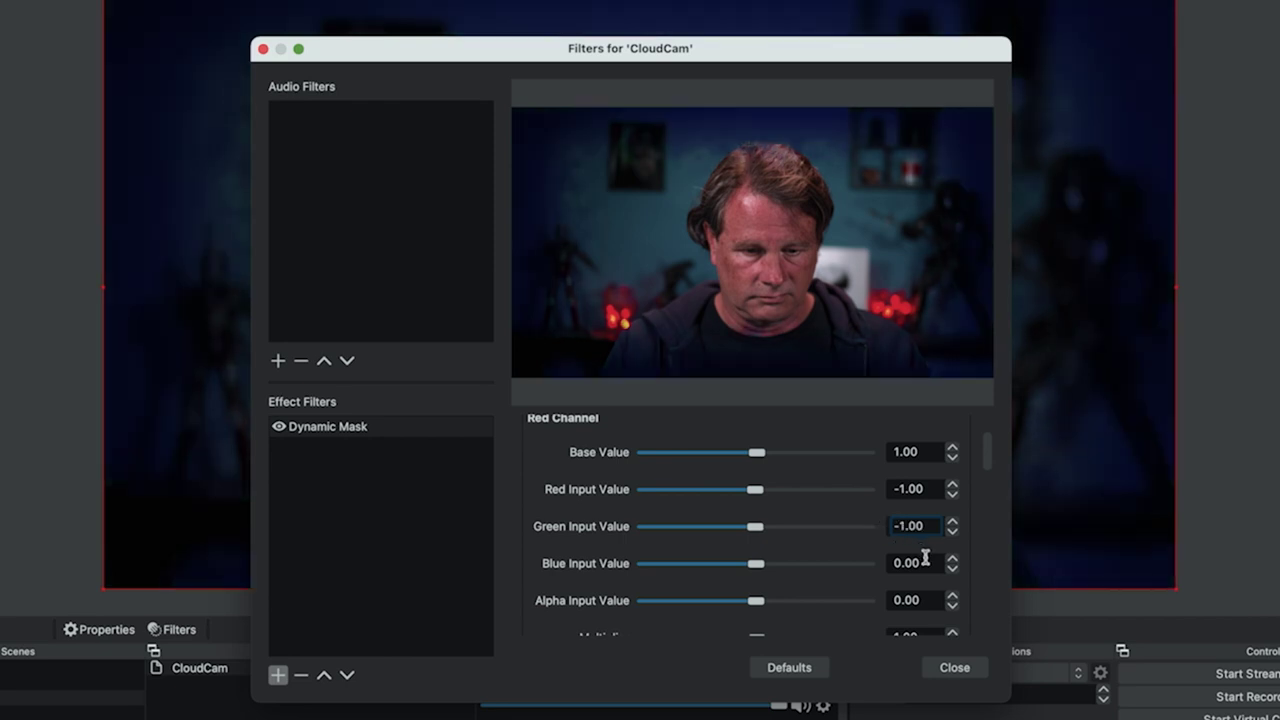
drag(925, 560, 889, 563)
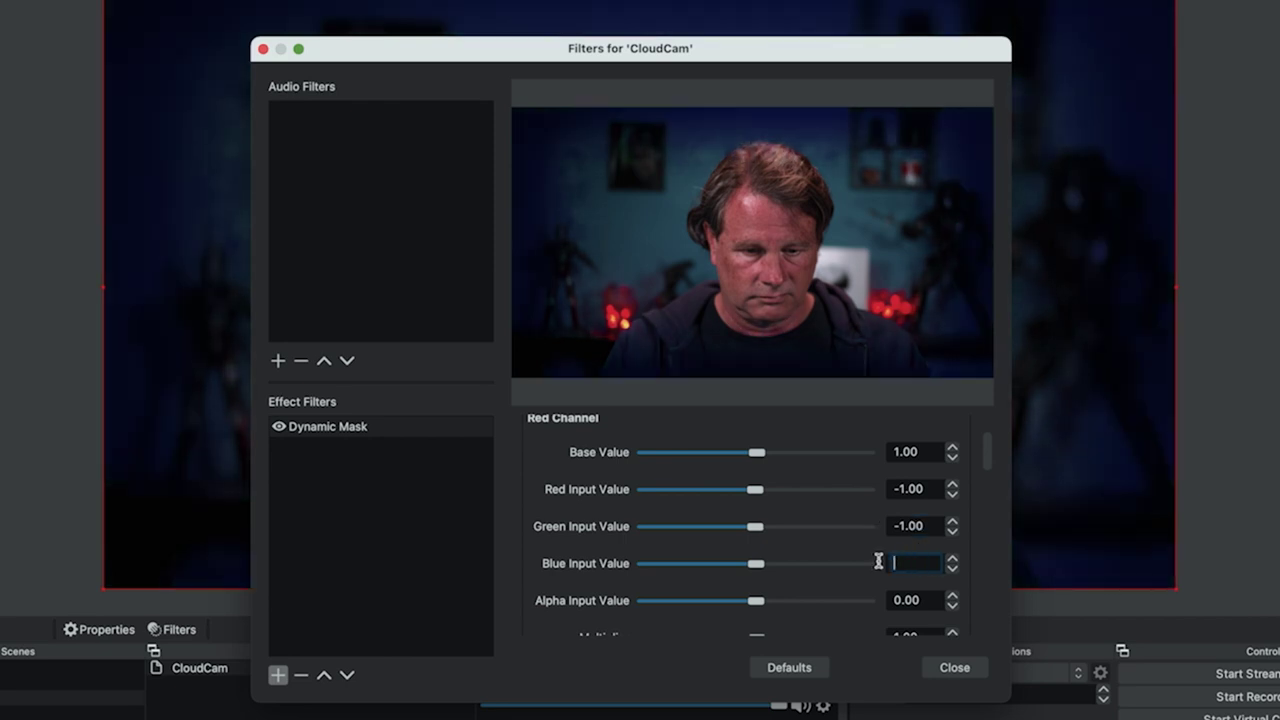
text(-1.00)
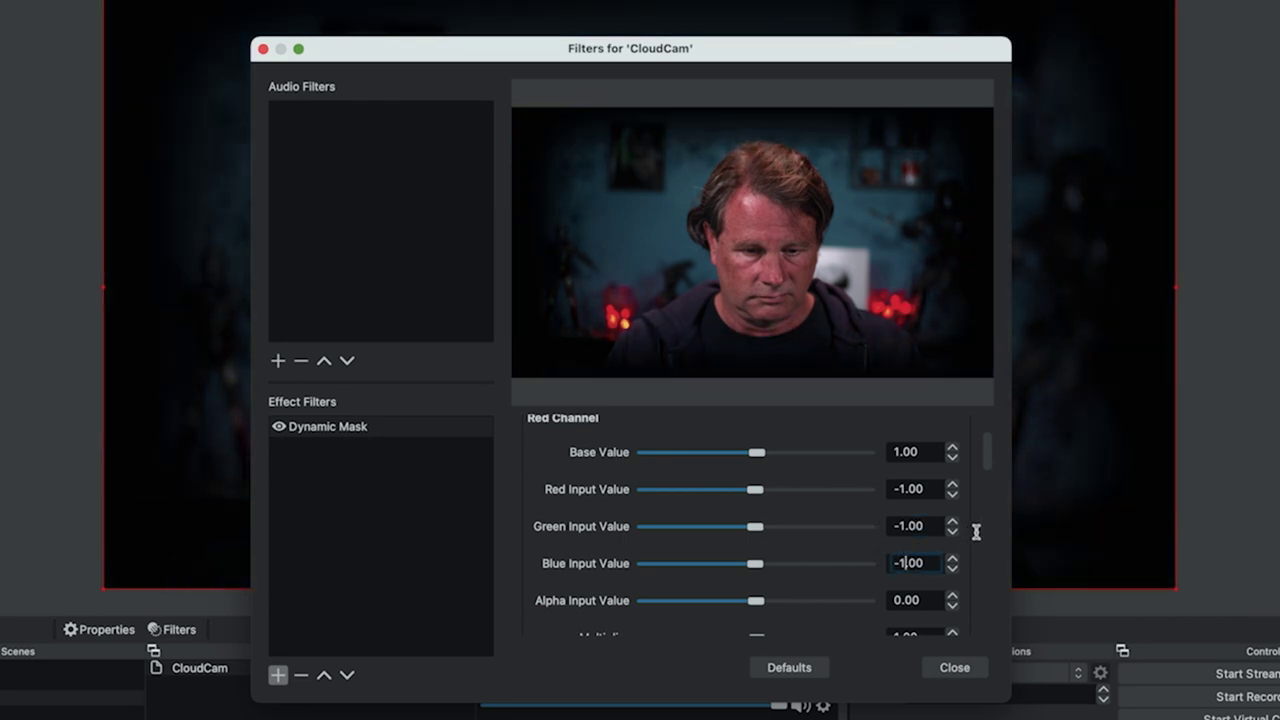
drag(990, 459, 1001, 499)
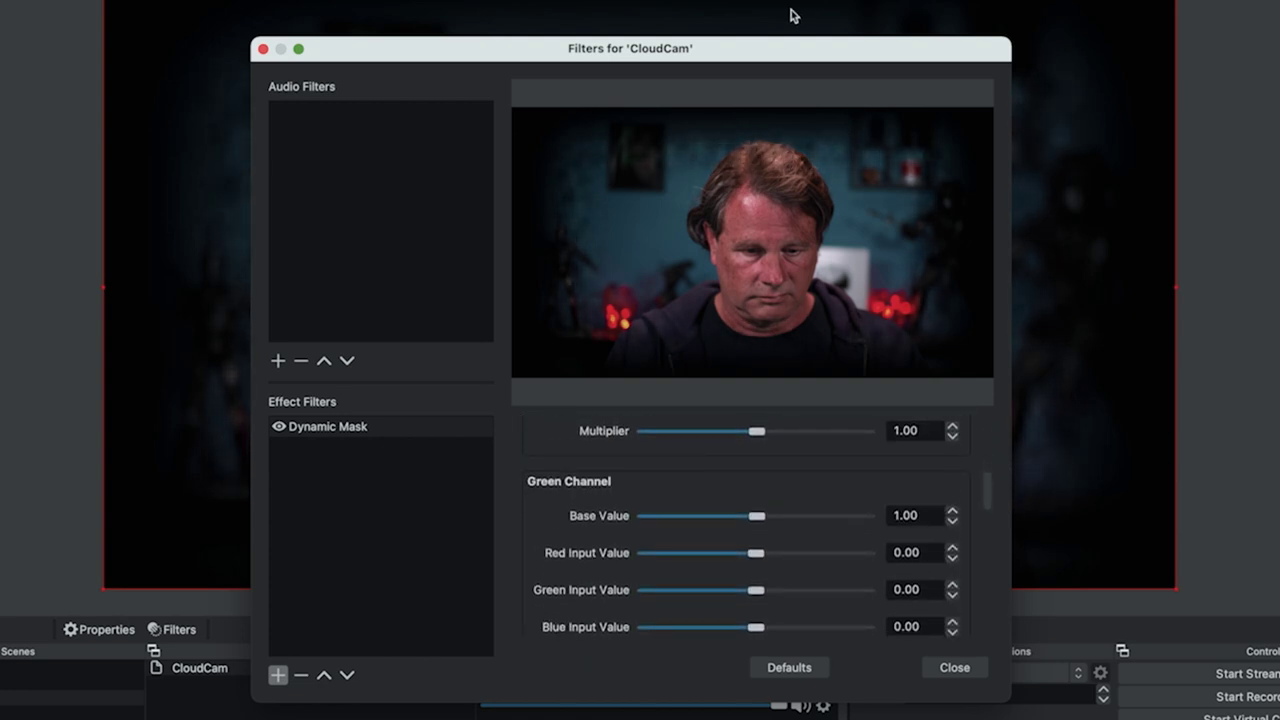
Enter -1.00 for the green channel's red, green and blue input values
drag(777, 58, 907, 95)
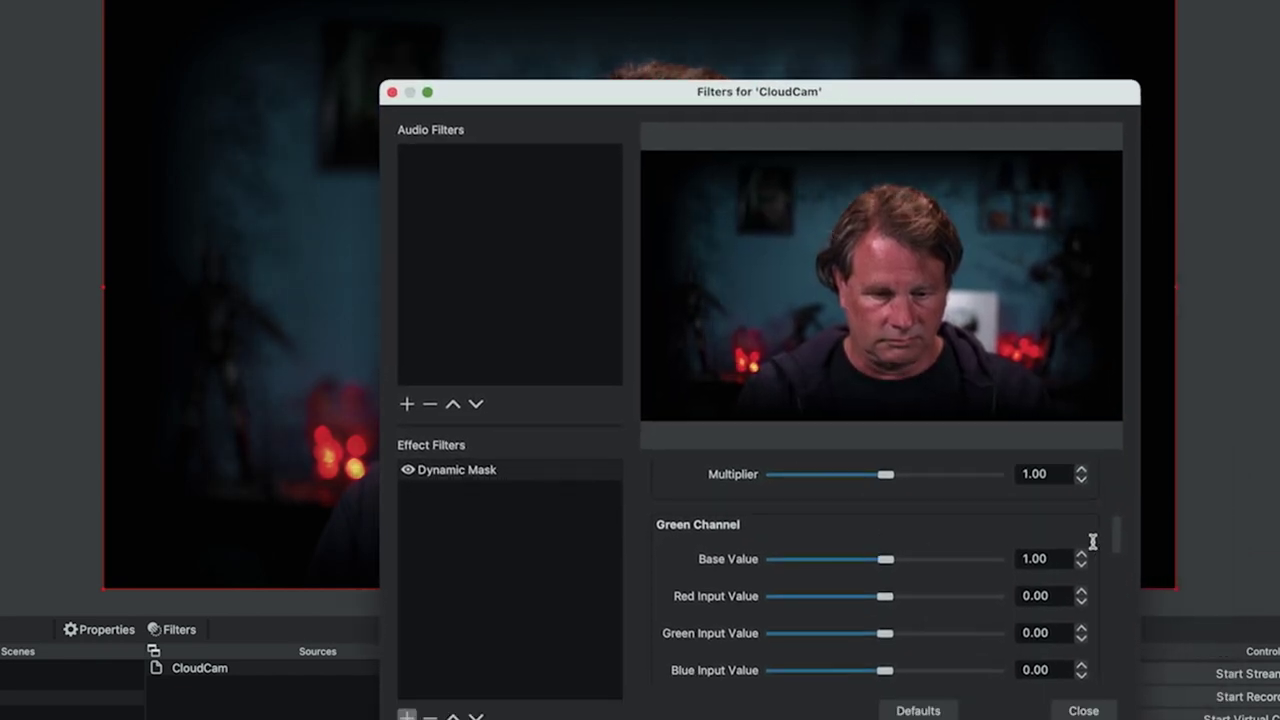
drag(1117, 535, 998, 537)
text(-)
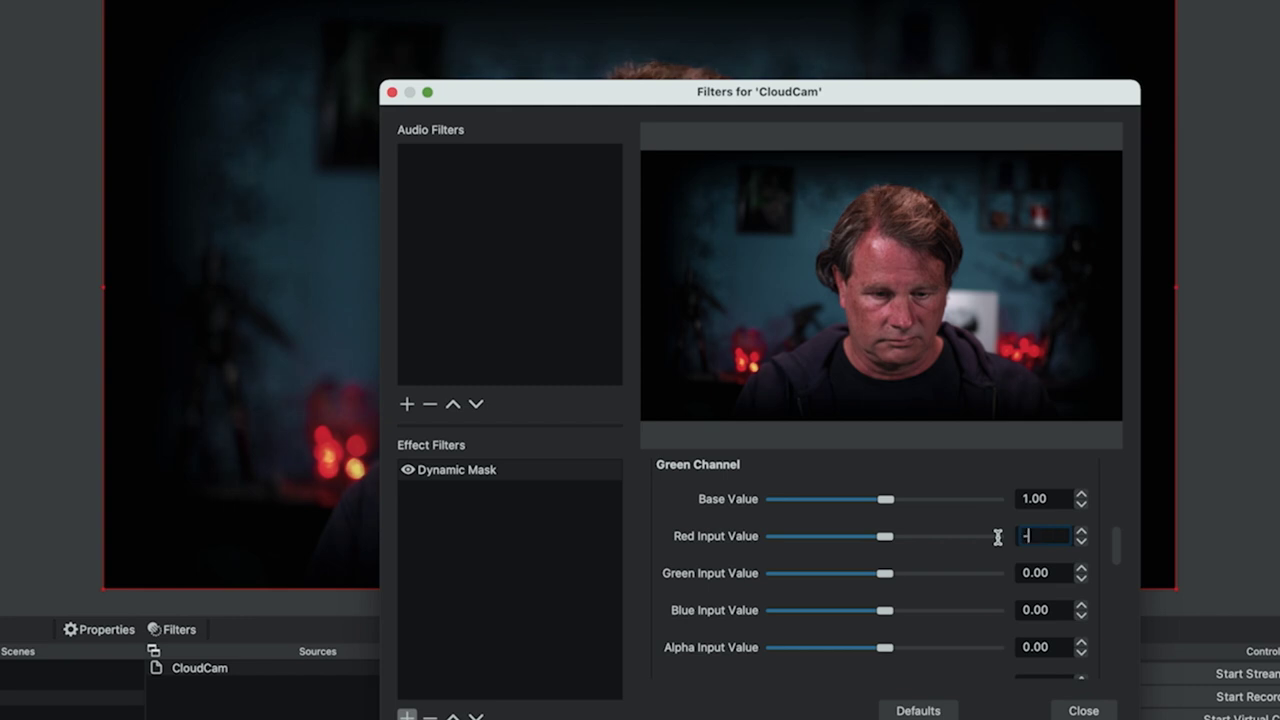
text(1.00)
drag(1062, 575, 980, 606)
text(-1.00-1.00)
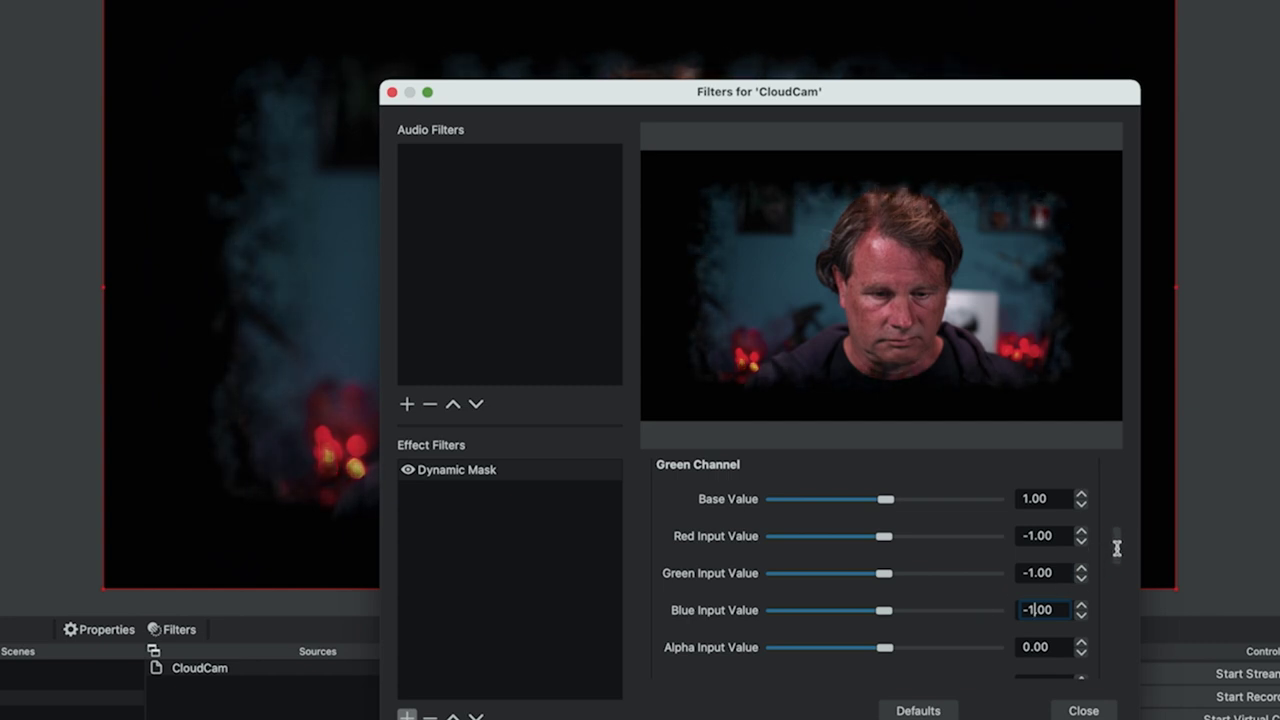
Enter -1.00 for the blue channel's red, green and blue input values
drag(1117, 548, 1003, 571)
click(1062, 565)
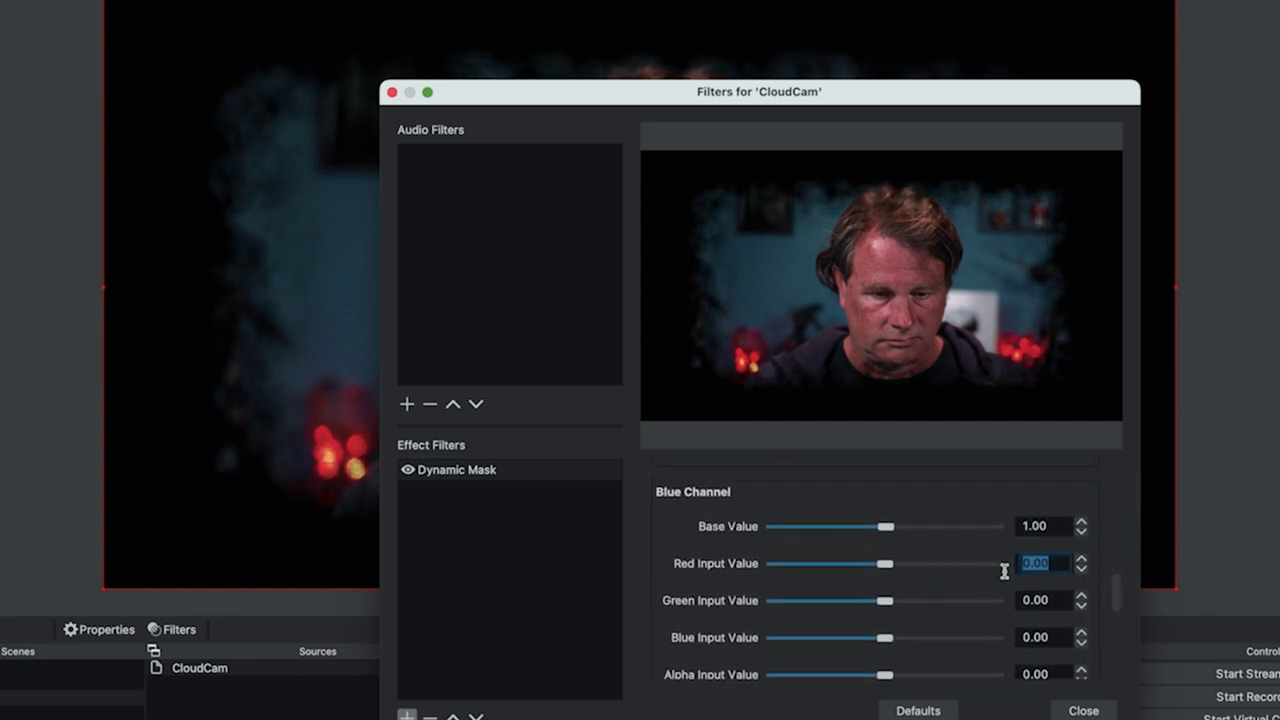
text(-1.00)
drag(1063, 600, 945, 595)
text(-1.00)
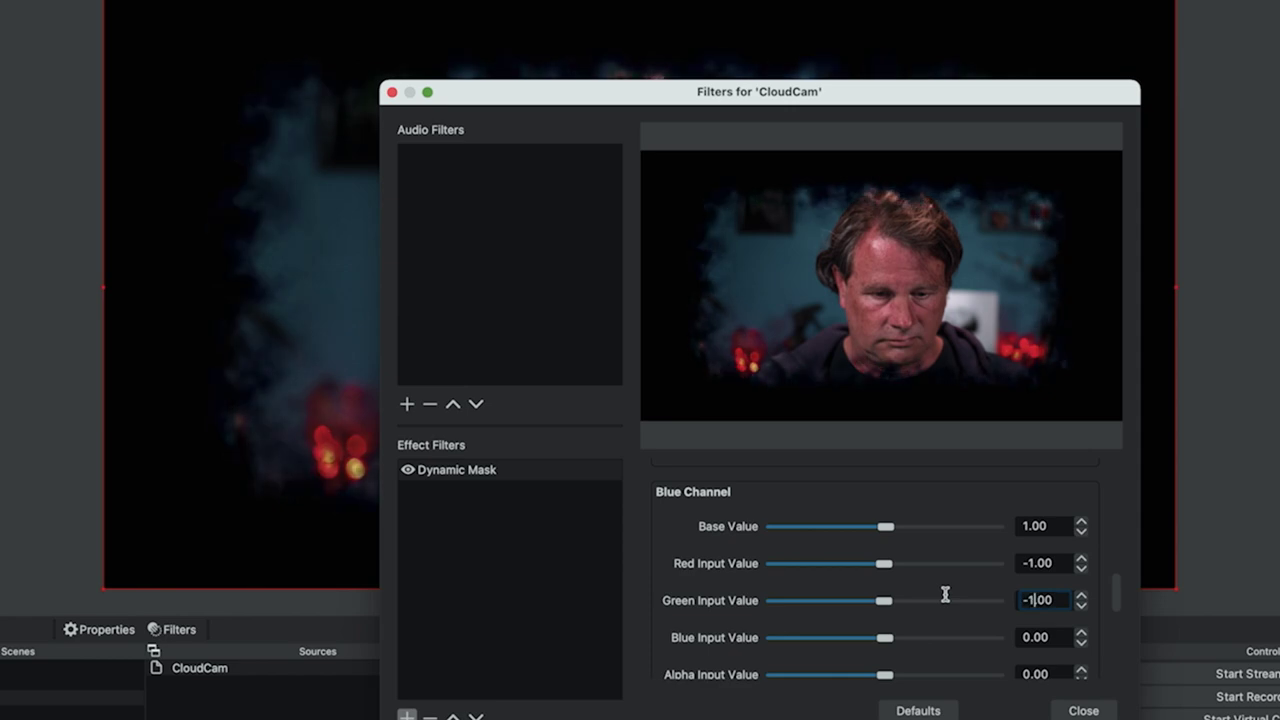
drag(1063, 637, 1051, 637)
text(-1.00)
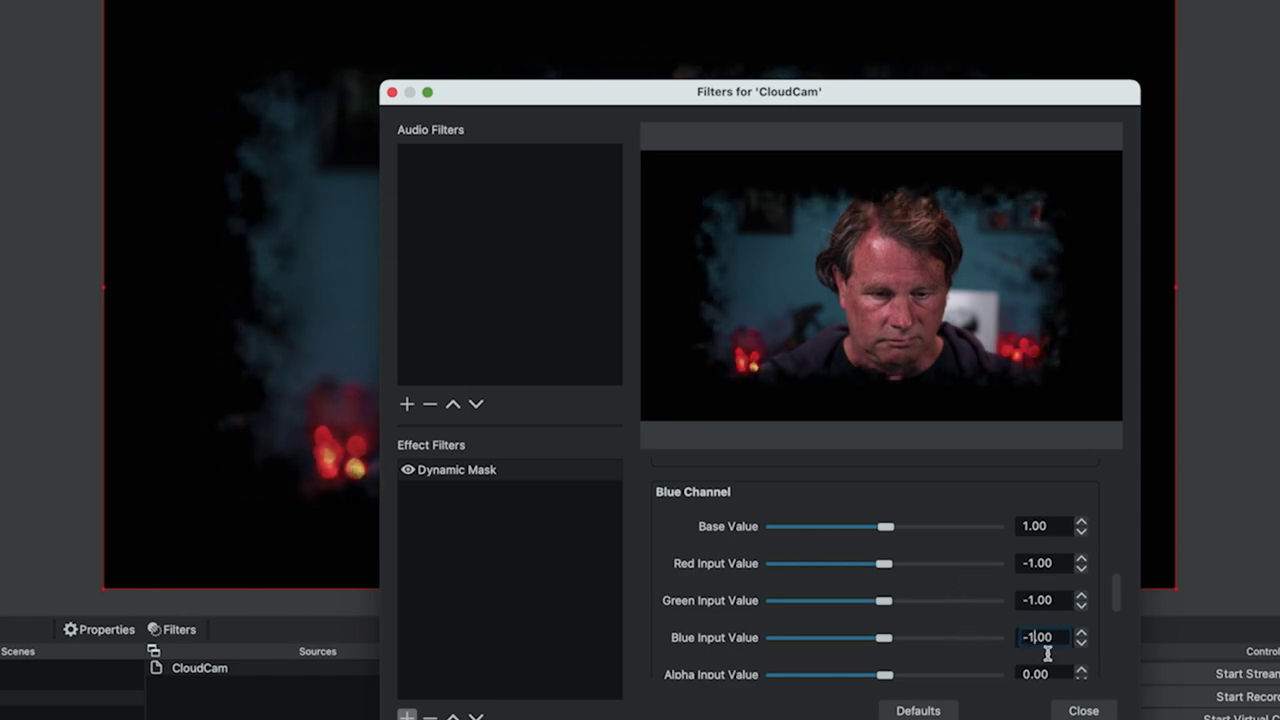
click(1083, 710)
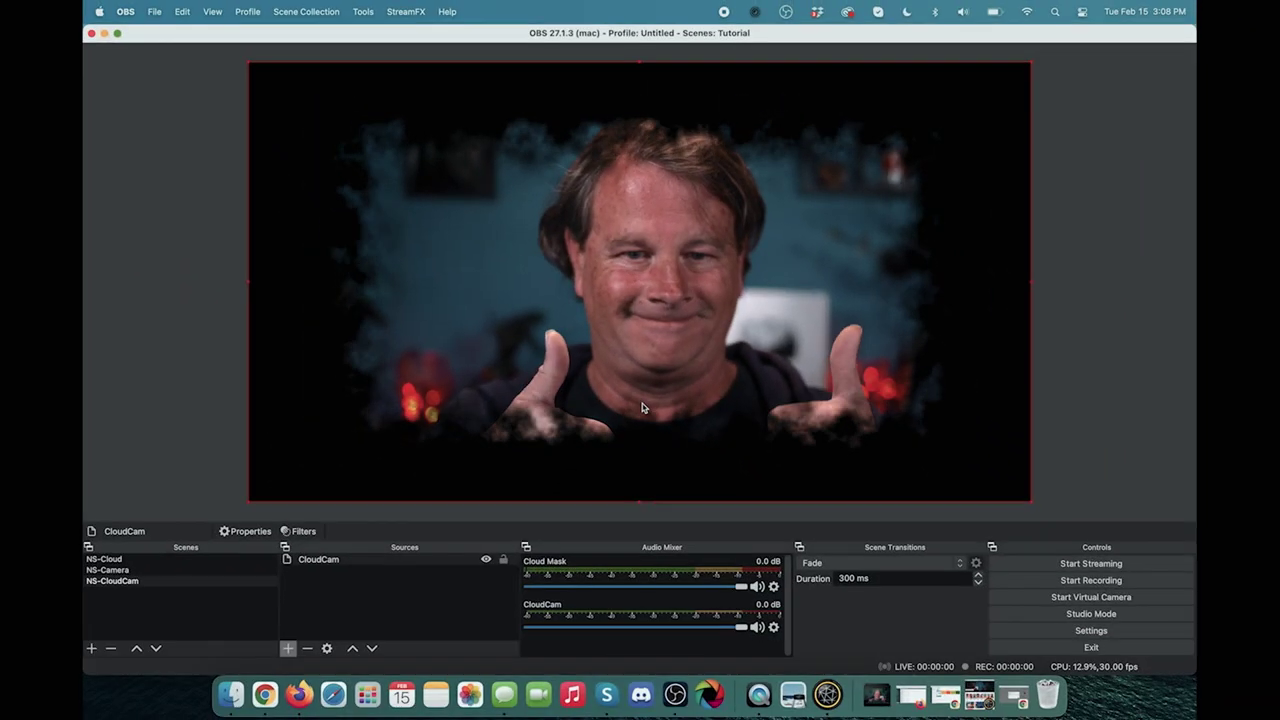